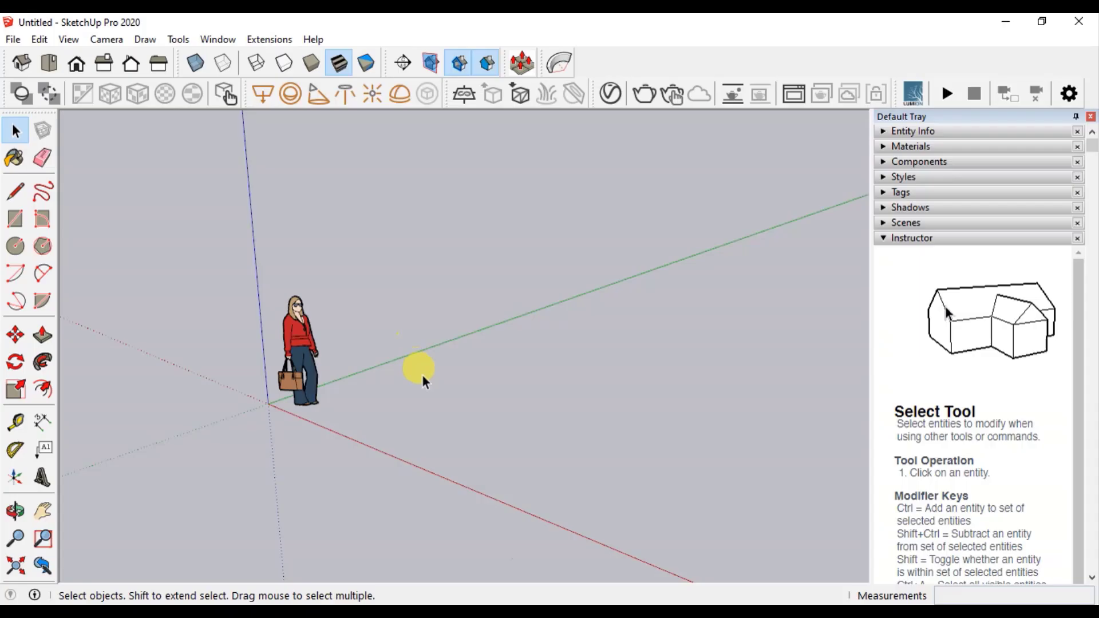
Draw a floor rectangle and push/pull it into a box about 14 feet tall
key("space")
scroll(372, 382, "down", 2)
scroll(385, 375, "down", 2)
scroll(385, 376, "down", 2)
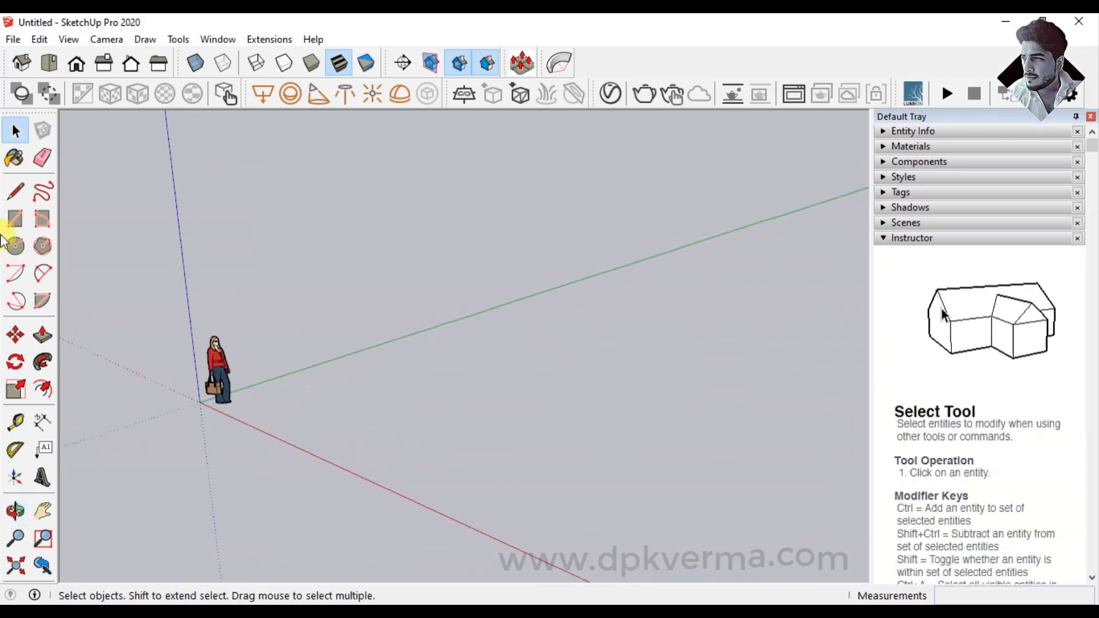
left_click(15, 219)
left_click(326, 386)
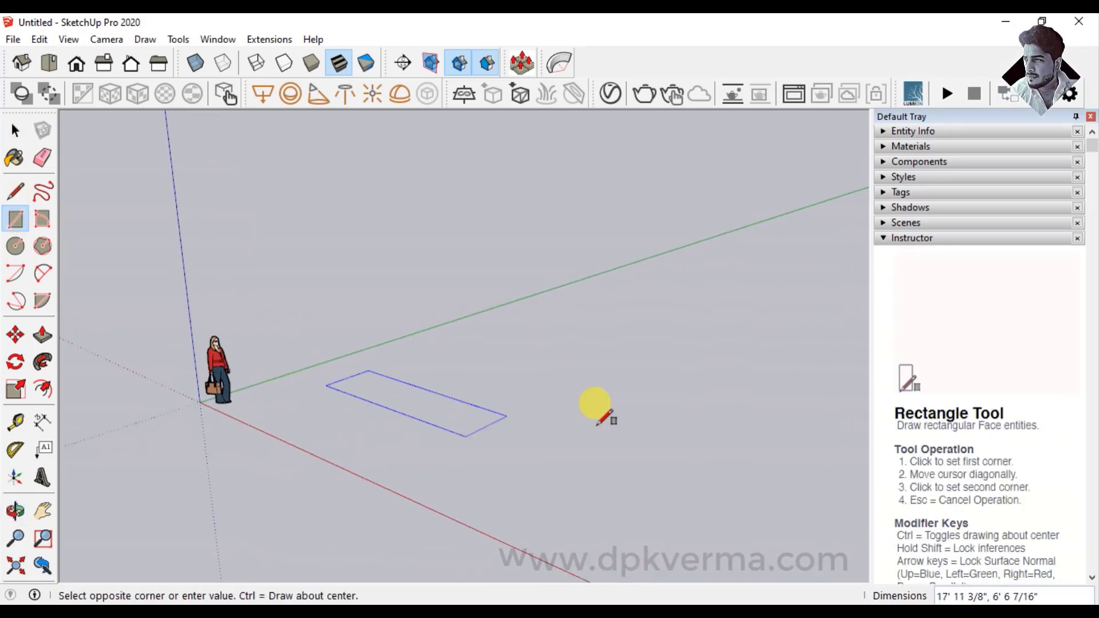
left_click(787, 400)
left_click(42, 335)
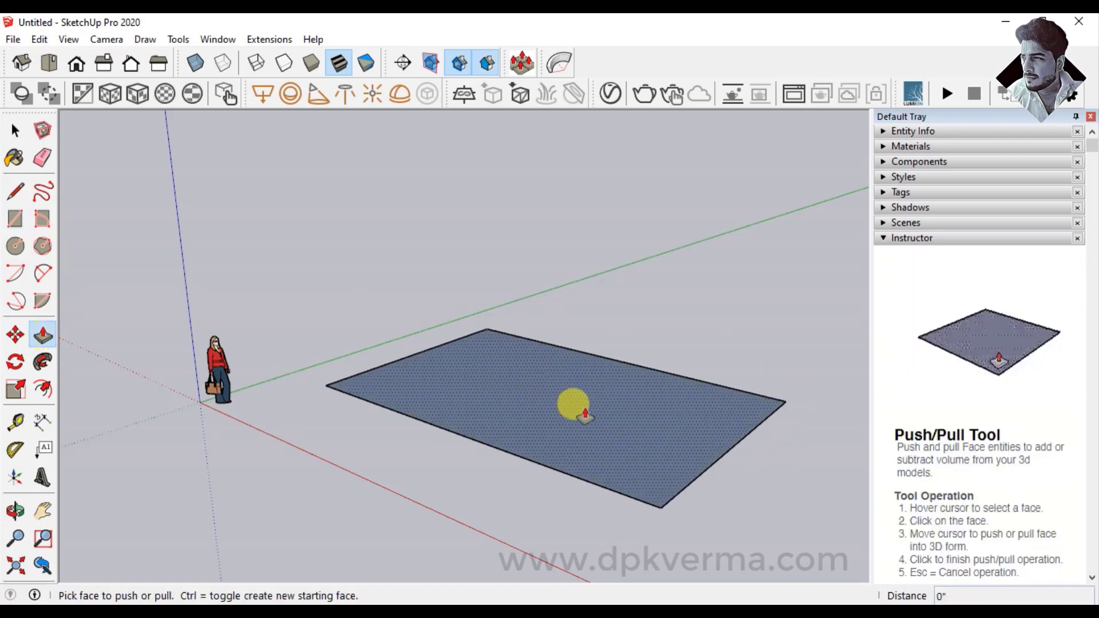
left_click(568, 393)
left_click(564, 216)
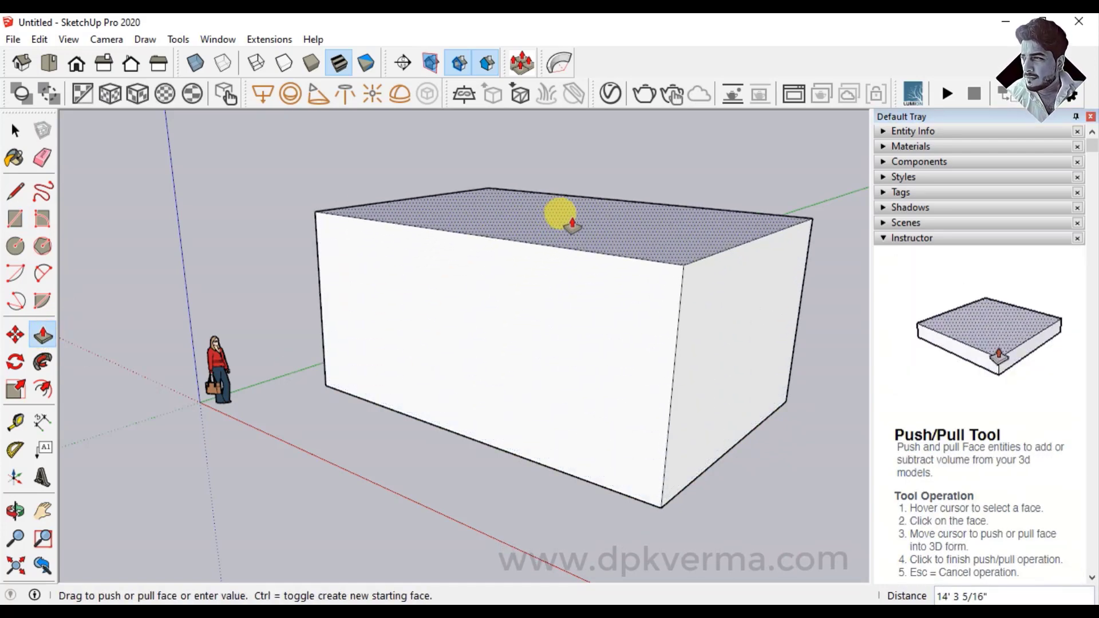
mouse_move(565, 216)
middle_mouse_down()
mouse_move(572, 275)
mouse_move(555, 343)
middle_mouse_up()
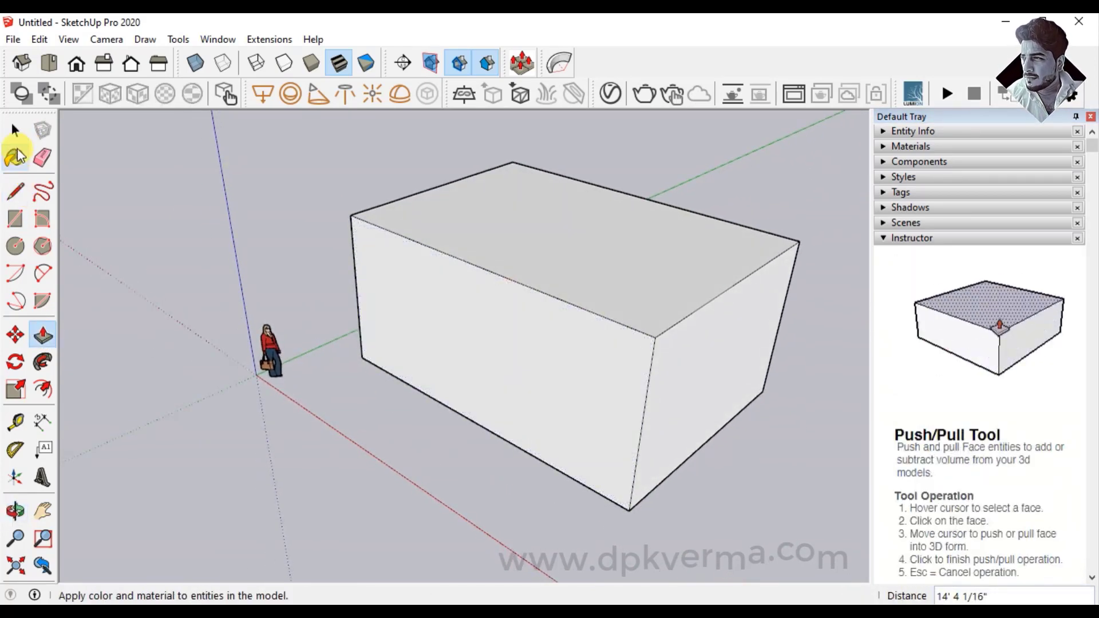
Draw a ridge line across the top face and lift it up to form the gabled roof
left_click(15, 192)
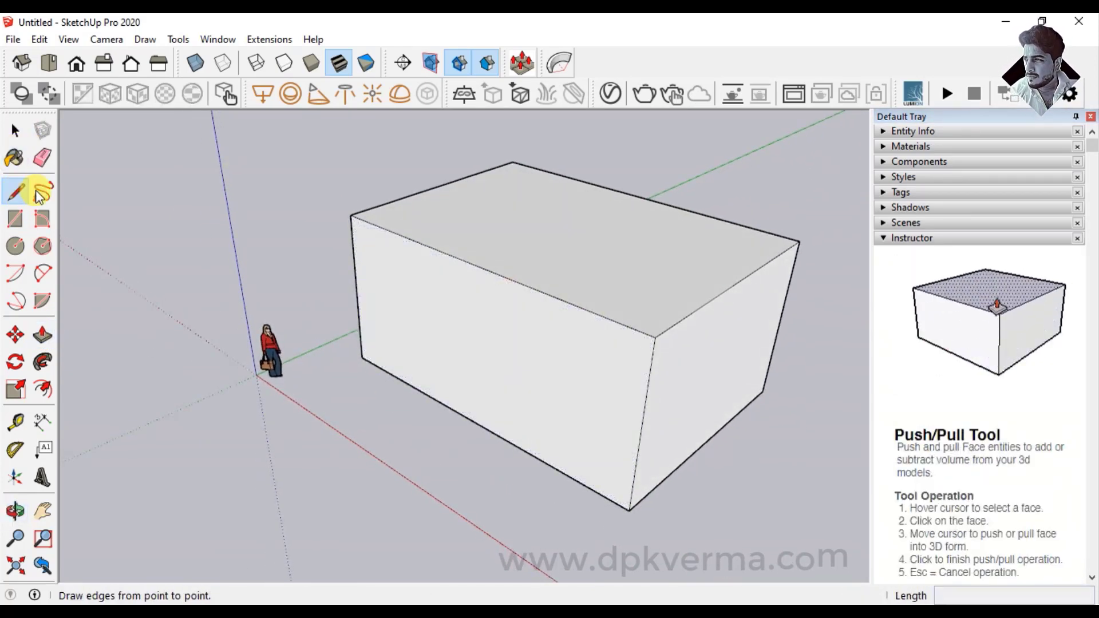
left_click(478, 266)
left_click(637, 196)
scroll(608, 257, "down", 2)
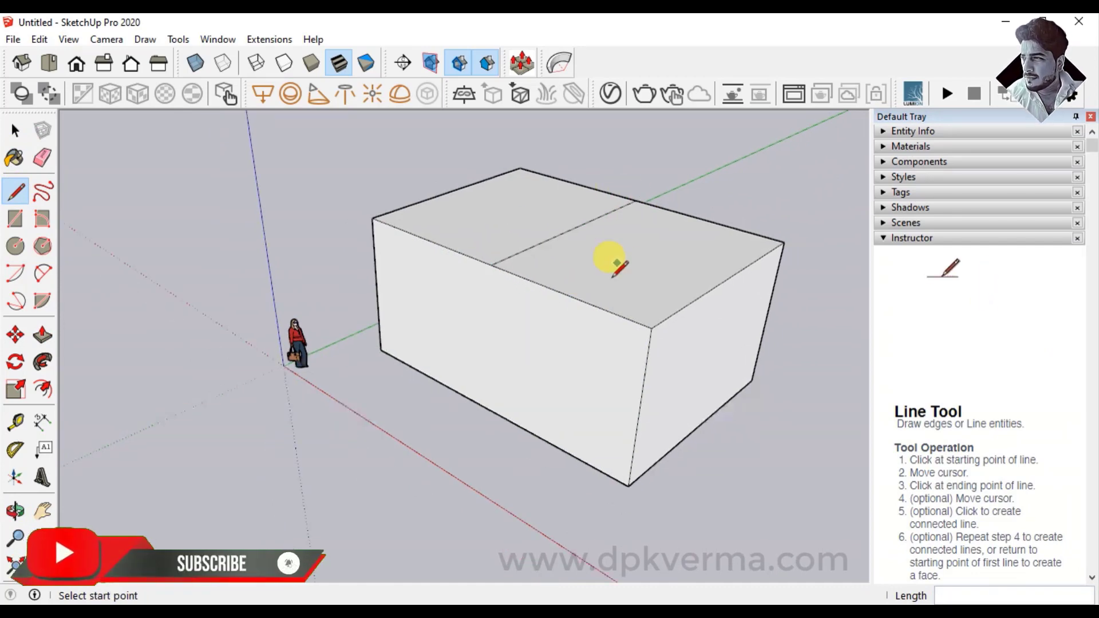
scroll(515, 240, "down", 2)
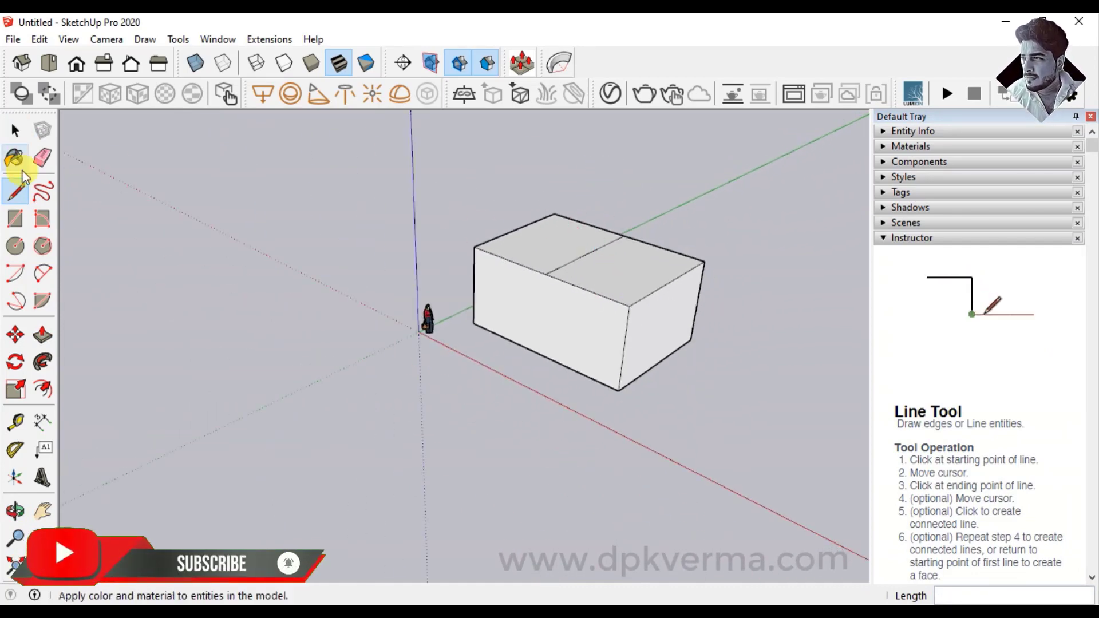
left_click(15, 131)
left_click(572, 261)
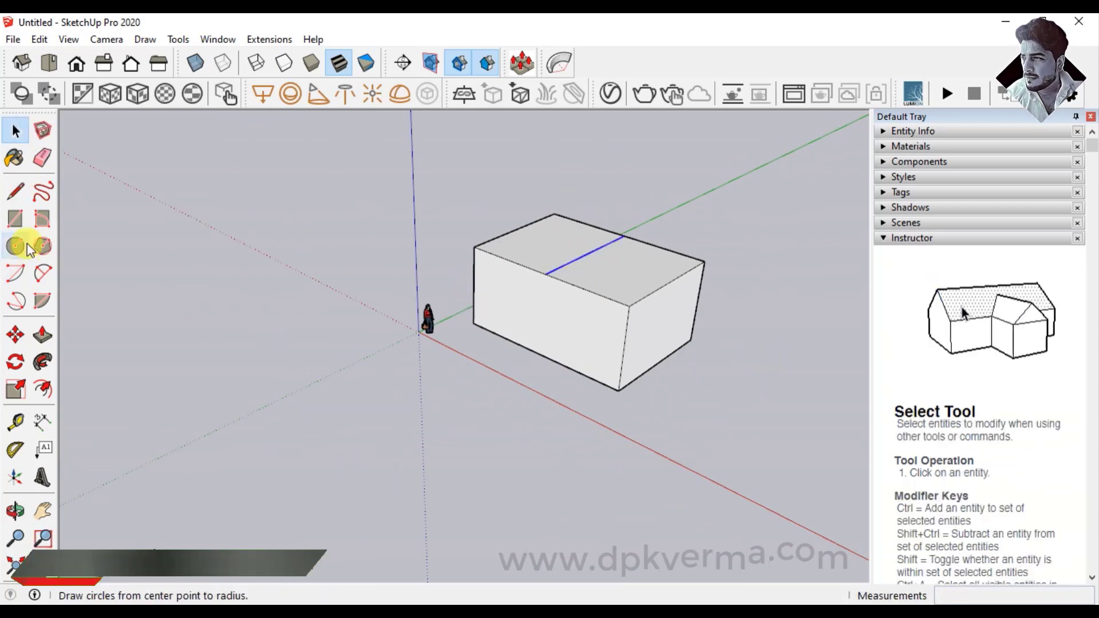
left_click(15, 335)
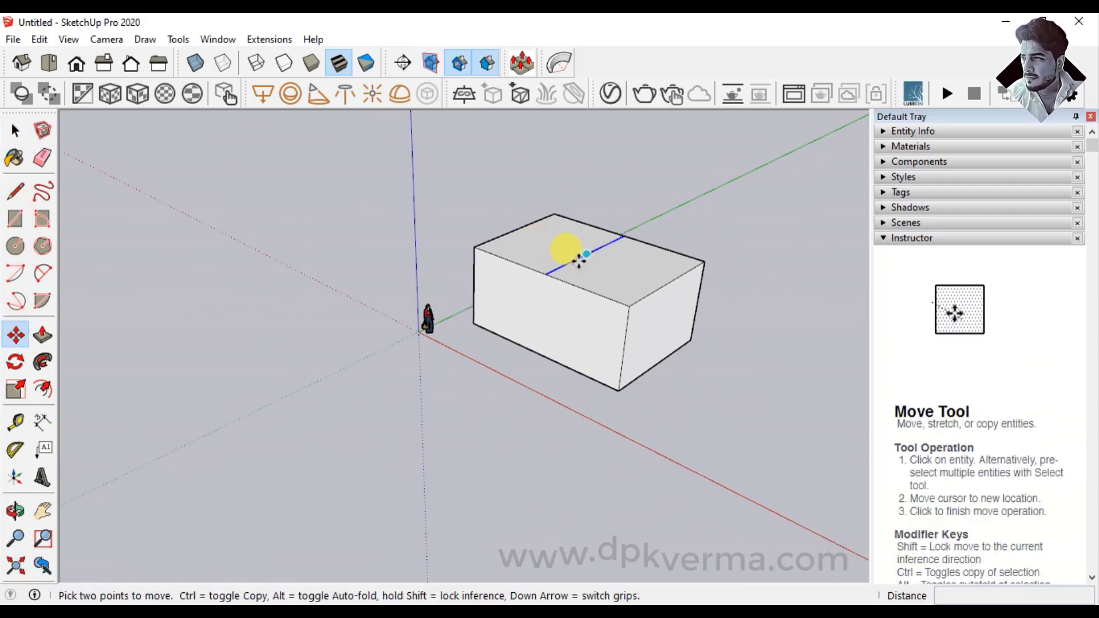
left_click(561, 247)
mouse_move(591, 186)
middle_mouse_down()
mouse_move(650, 286)
mouse_move(600, 240)
mouse_move(585, 324)
middle_mouse_up()
scroll(589, 307, "up", 2)
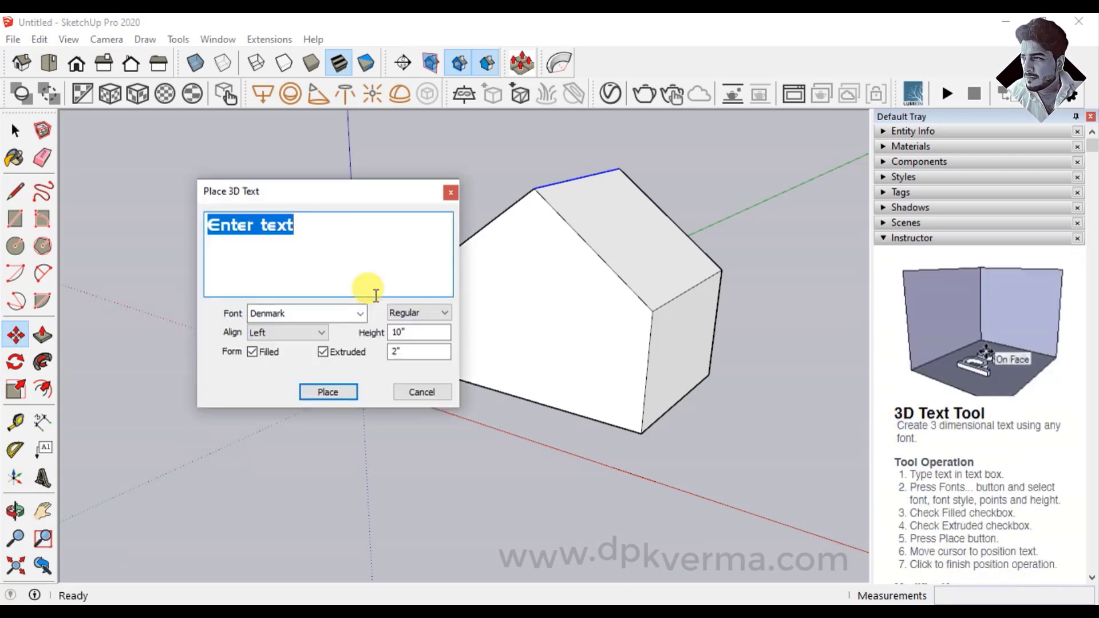
left_click_drag(331, 190, 287, 215)
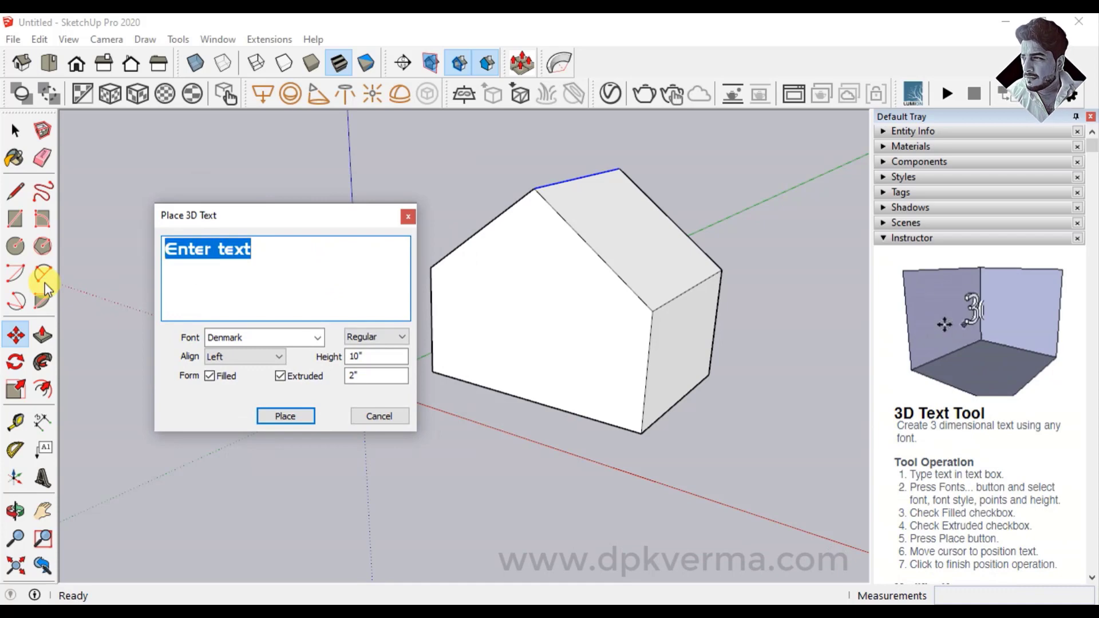
type("3D TEXT")
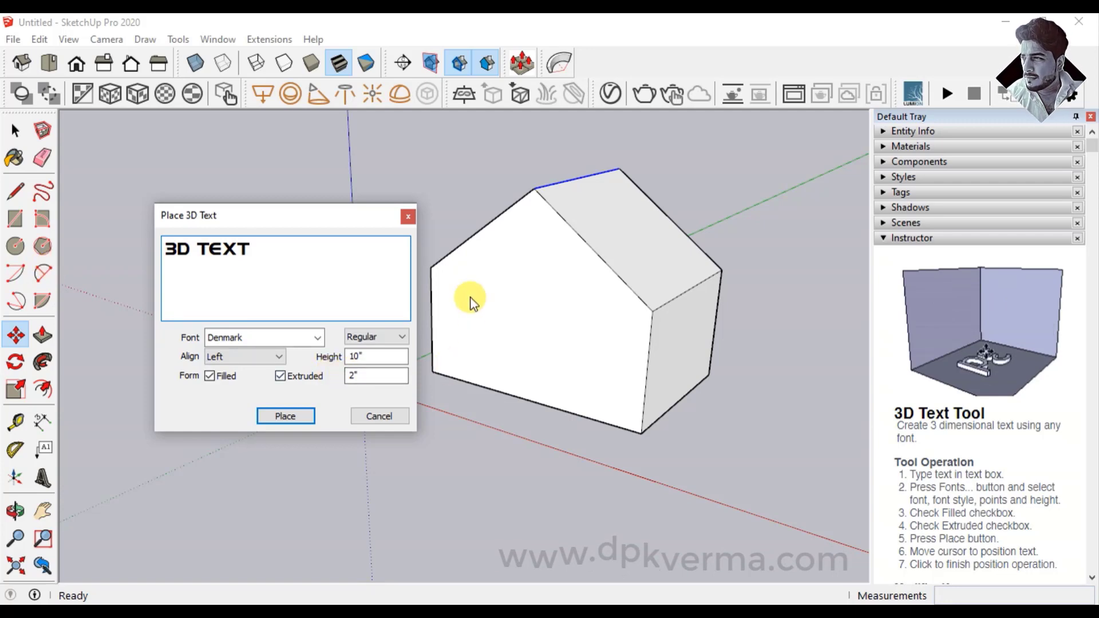
left_click(284, 416)
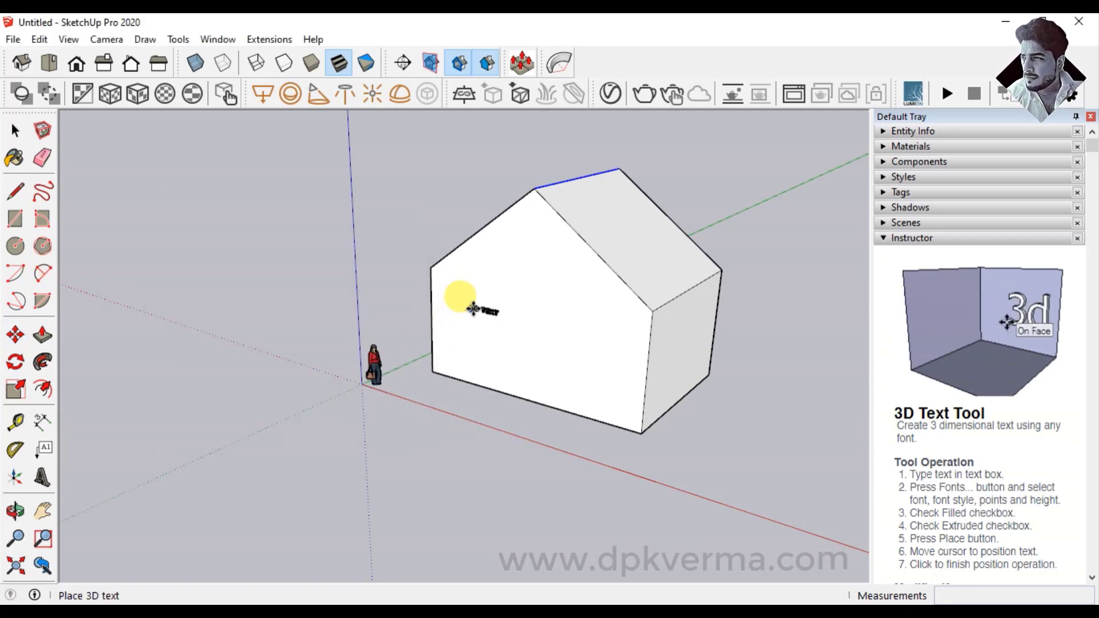
left_click(507, 307)
scroll(529, 303, "up", 3)
scroll(530, 303, "up", 3)
scroll(463, 312, "up", 2)
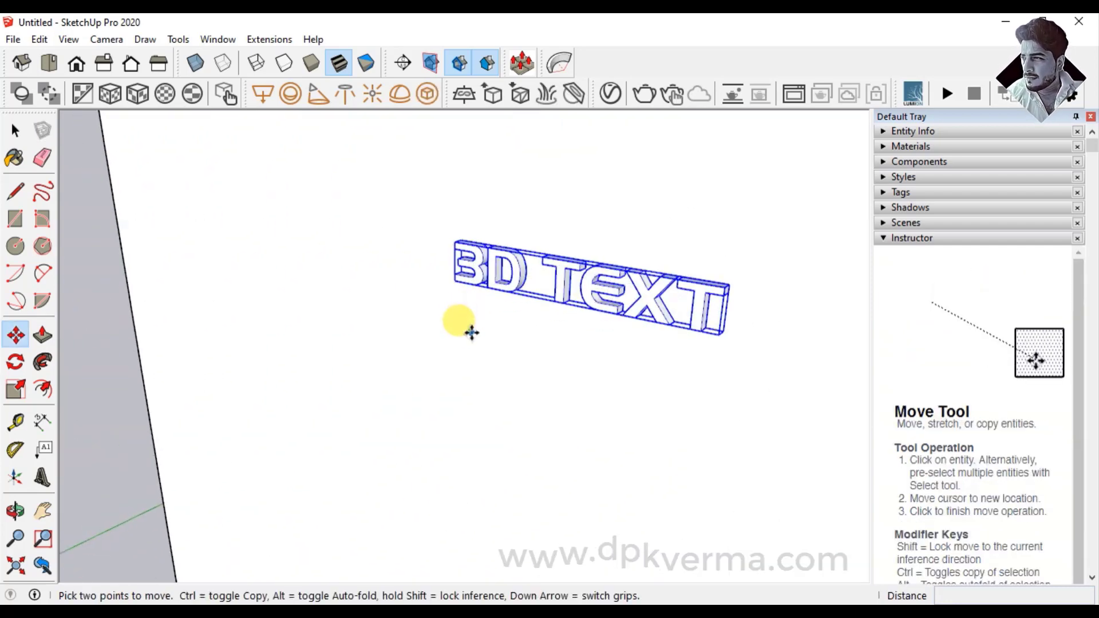
scroll(515, 326, "down", 1)
scroll(578, 320, "up", 1)
left_click(658, 340)
scroll(668, 344, "up", 1)
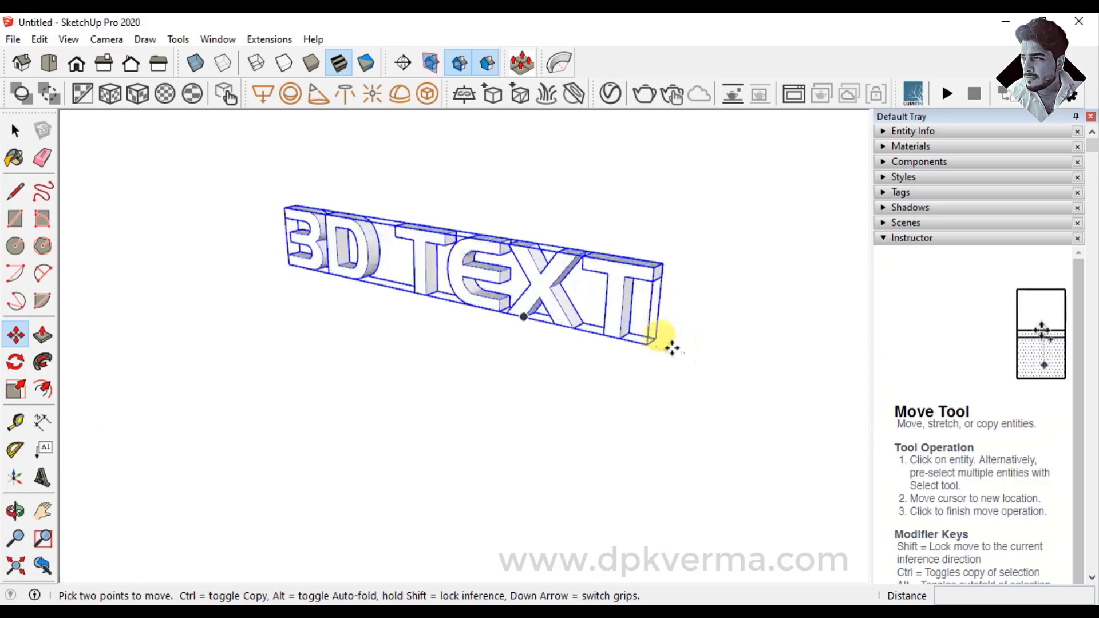
scroll(654, 348, "down", 2)
scroll(654, 358, "down", 1)
middle_click_drag(654, 358, 535, 300)
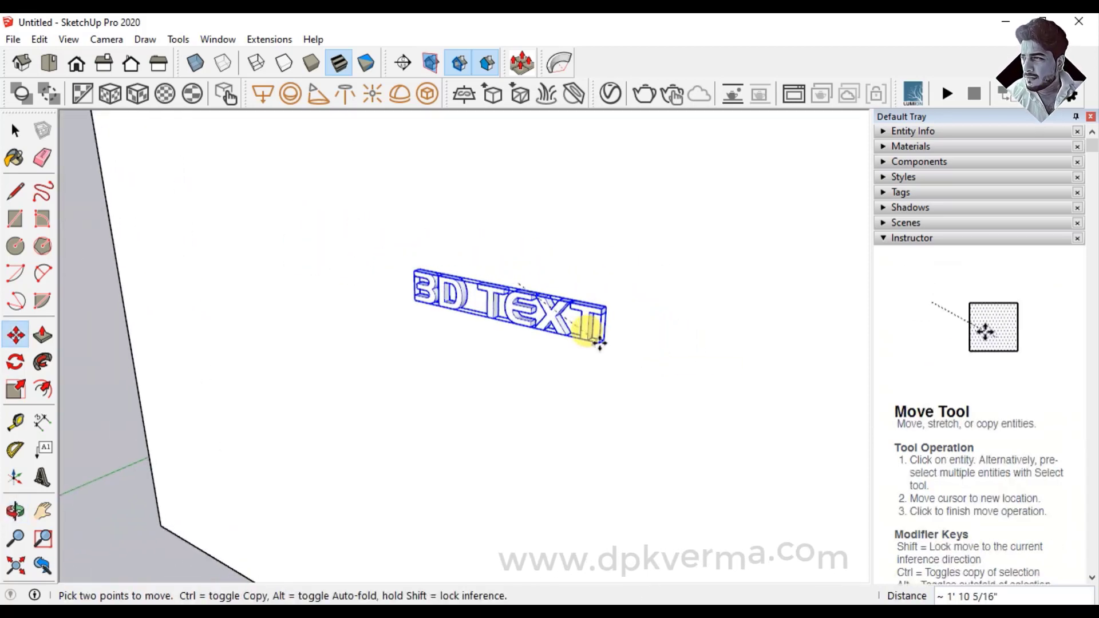
scroll(595, 354, "down", 1)
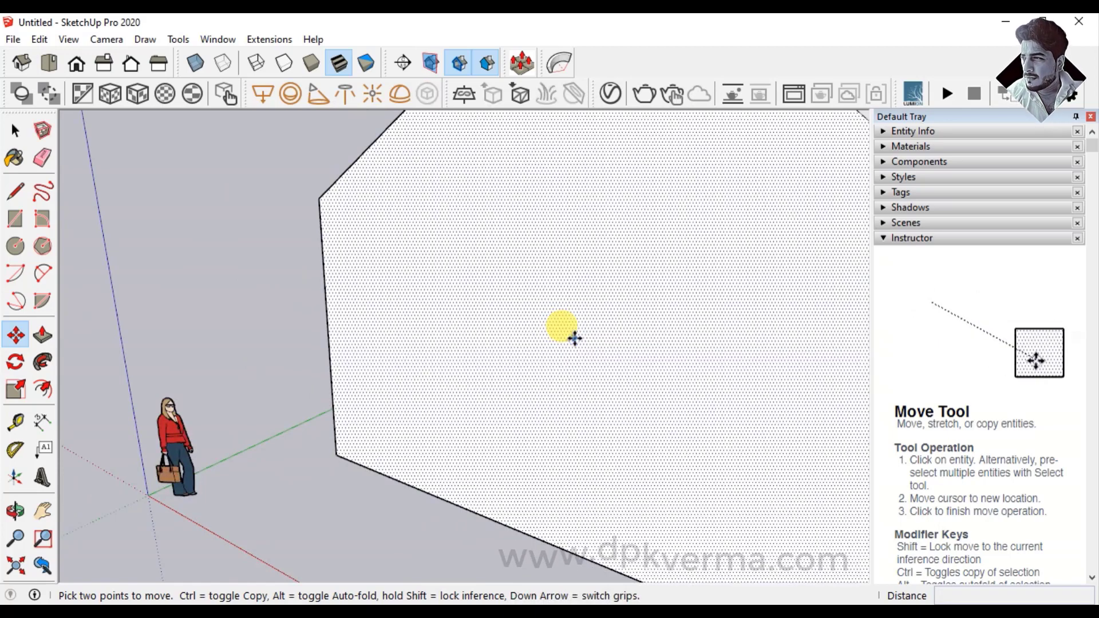
scroll(569, 341, "down", 1)
scroll(567, 343, "down", 3)
middle_click_drag(523, 319, 515, 309)
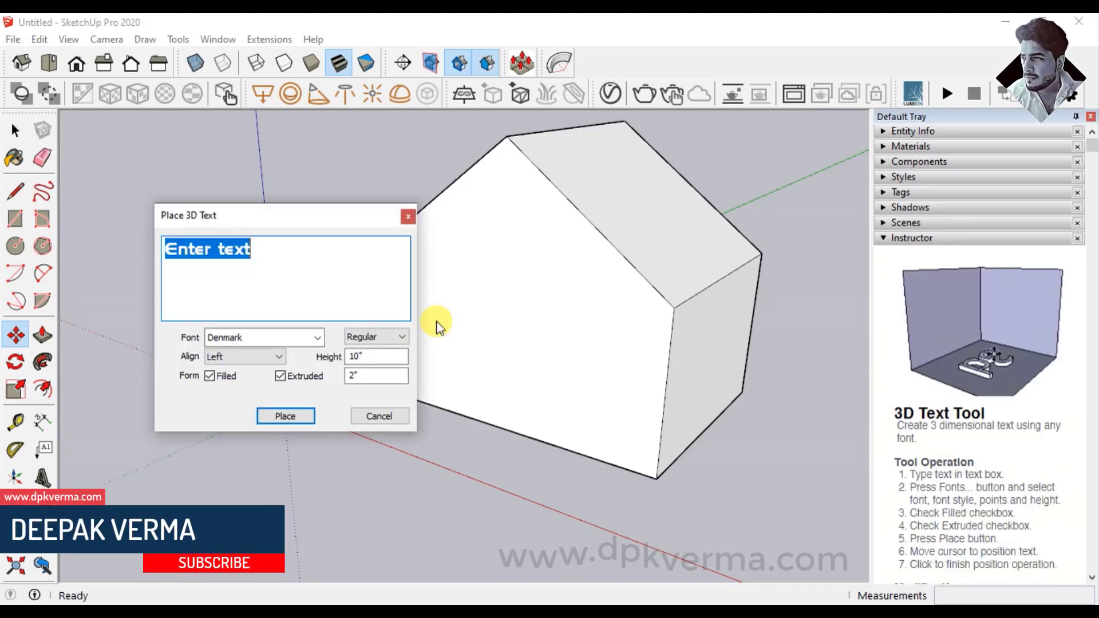
Enter '3D TEXT' as the wording and try the DFGothic-EB and DFMincho-UB fonts
mouse_move(299, 229)
left_mouse_down()
mouse_move(202, 245)
mouse_move(331, 243)
left_mouse_up()
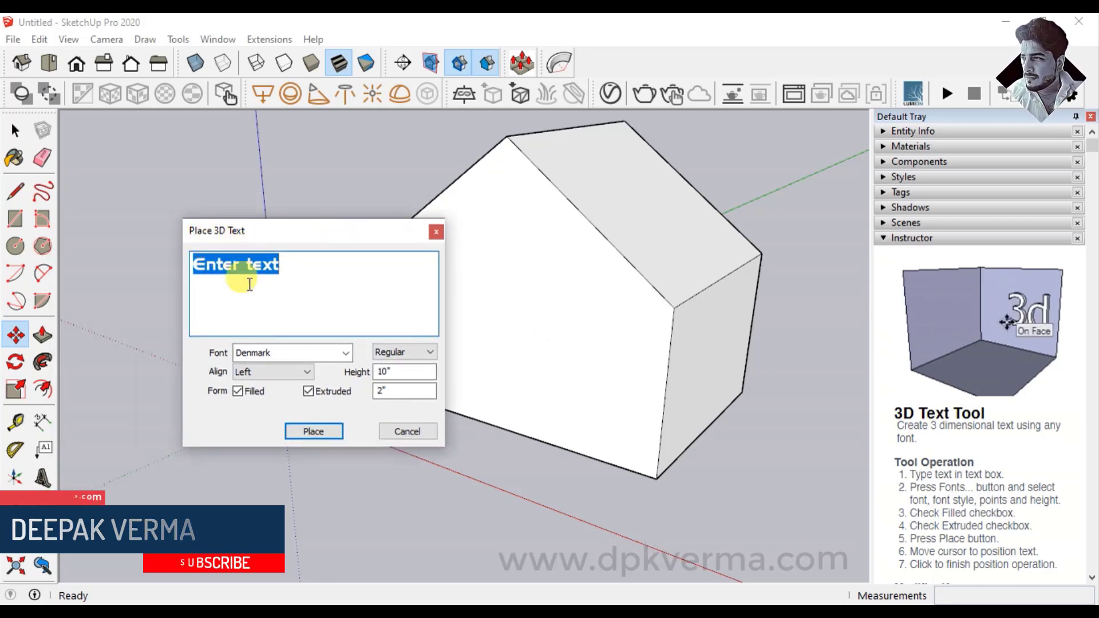
type("3D TE")
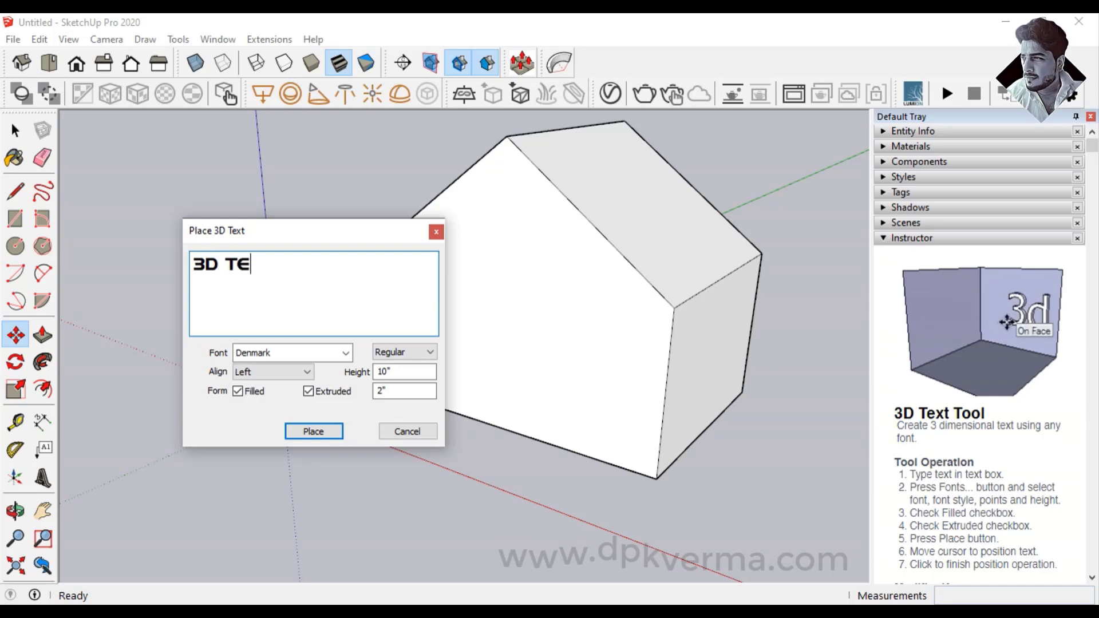
type("XT")
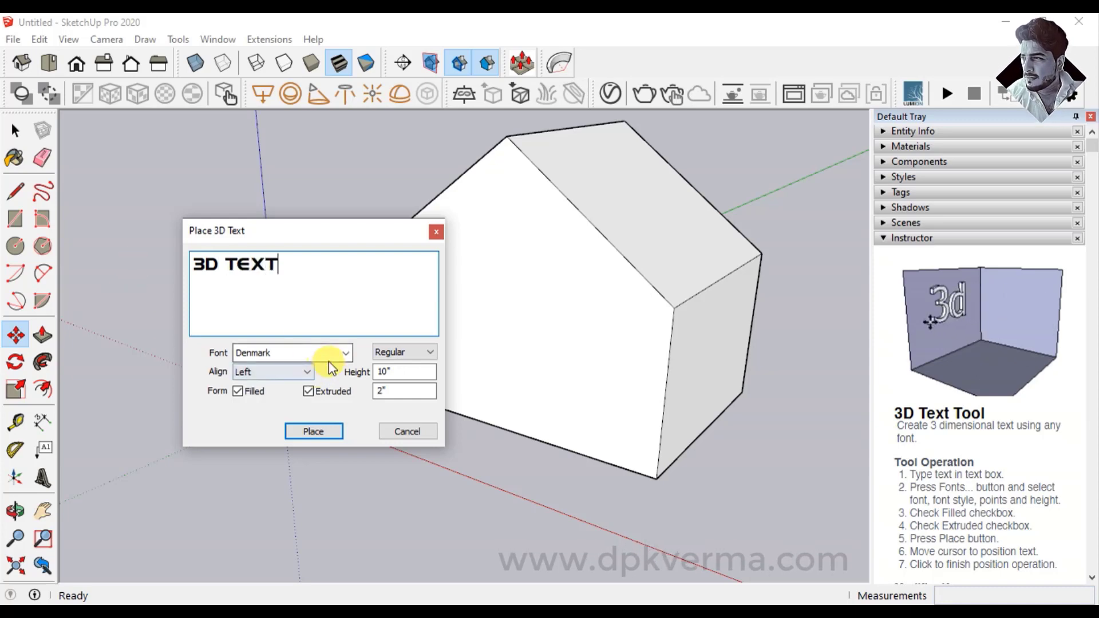
left_click(343, 353)
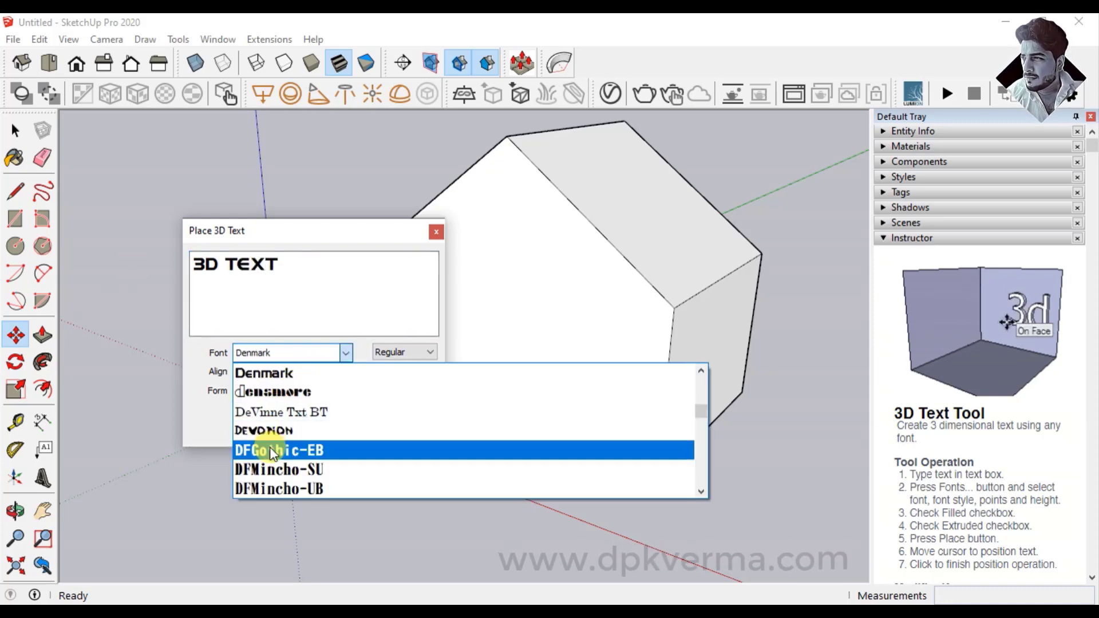
left_click(272, 451)
left_click(346, 353)
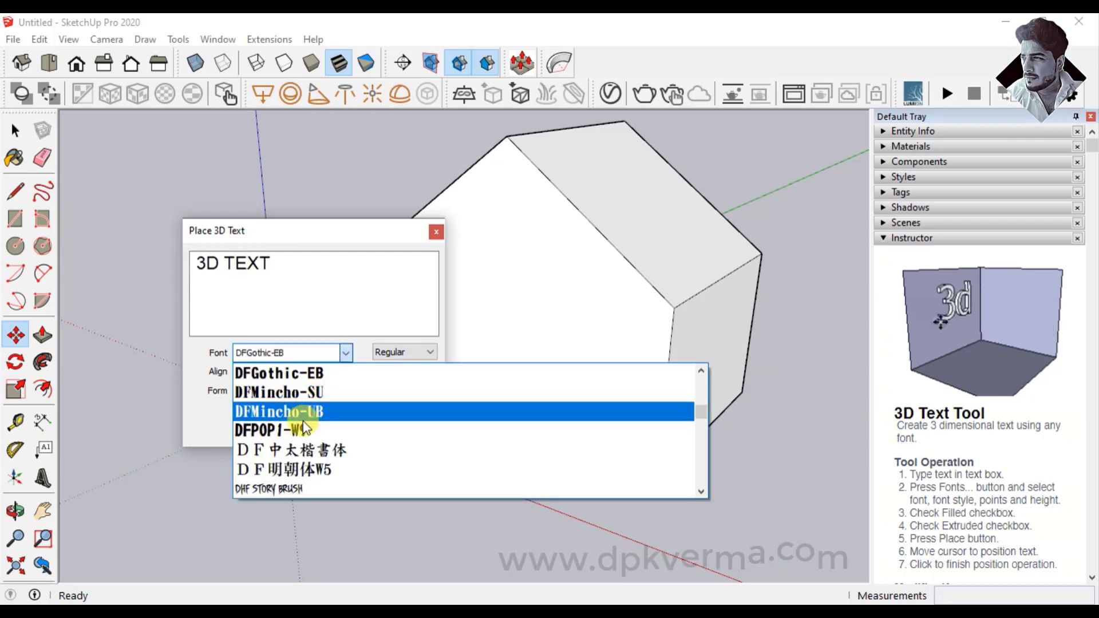
left_click(301, 414)
Browse further down the font list and try Denmark with its Regular style
left_click(345, 352)
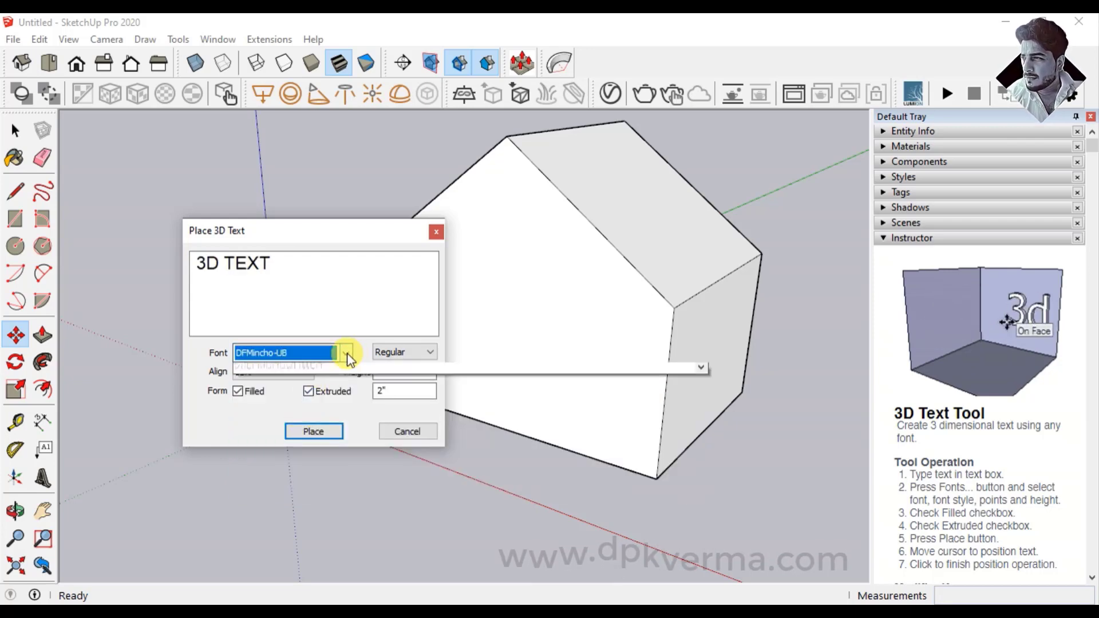
scroll(338, 431, "up", 3)
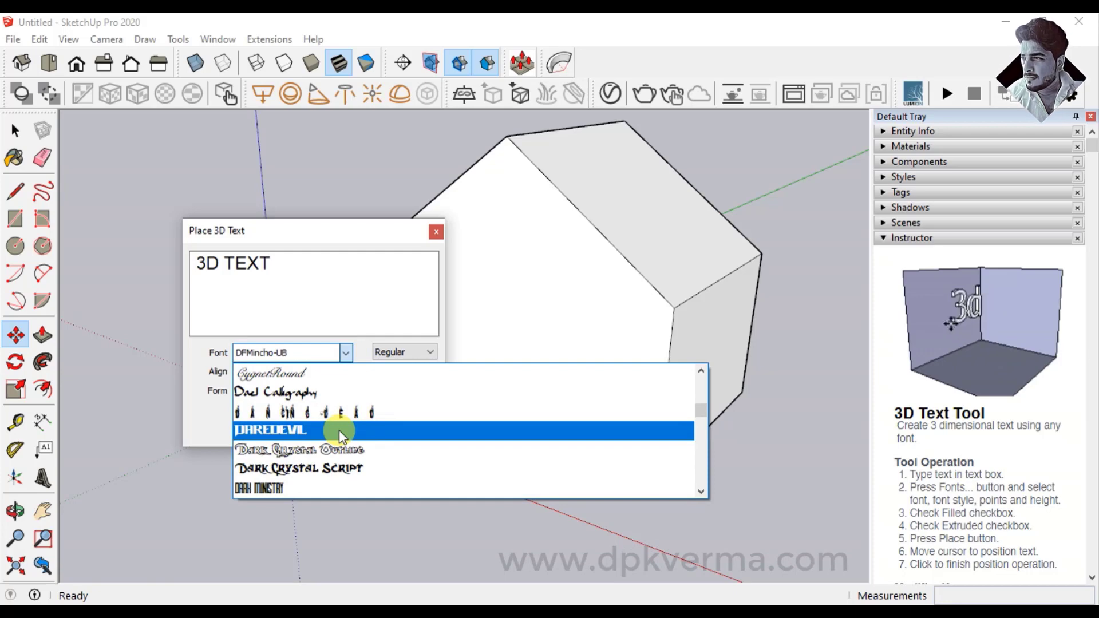
scroll(326, 431, "down", 1)
scroll(309, 427, "down", 1)
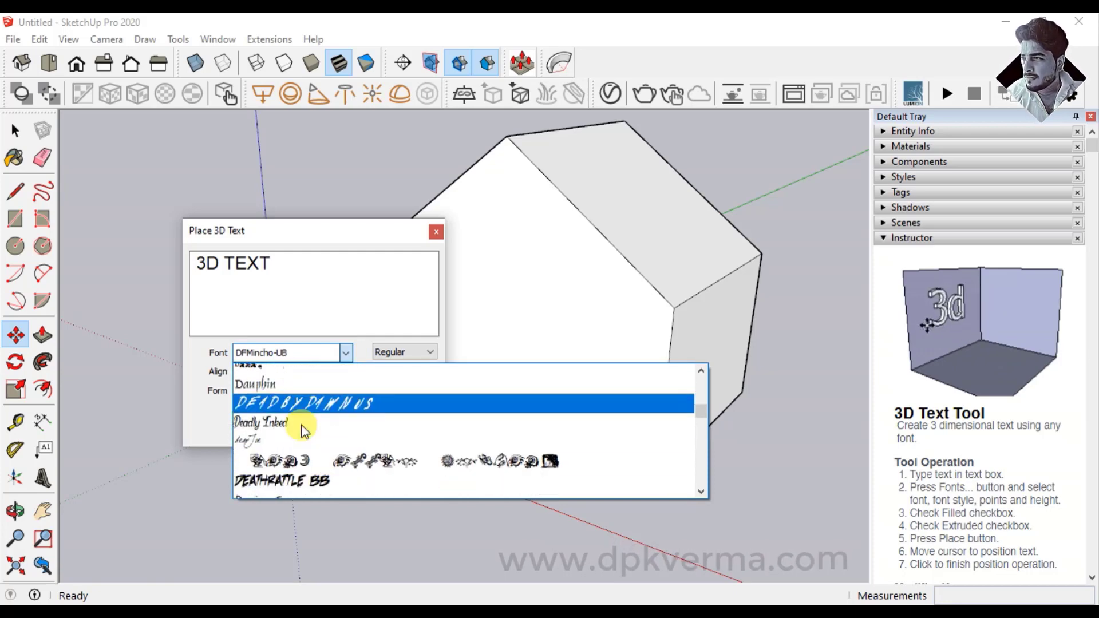
scroll(297, 423, "down", 1)
scroll(279, 440, "down", 2)
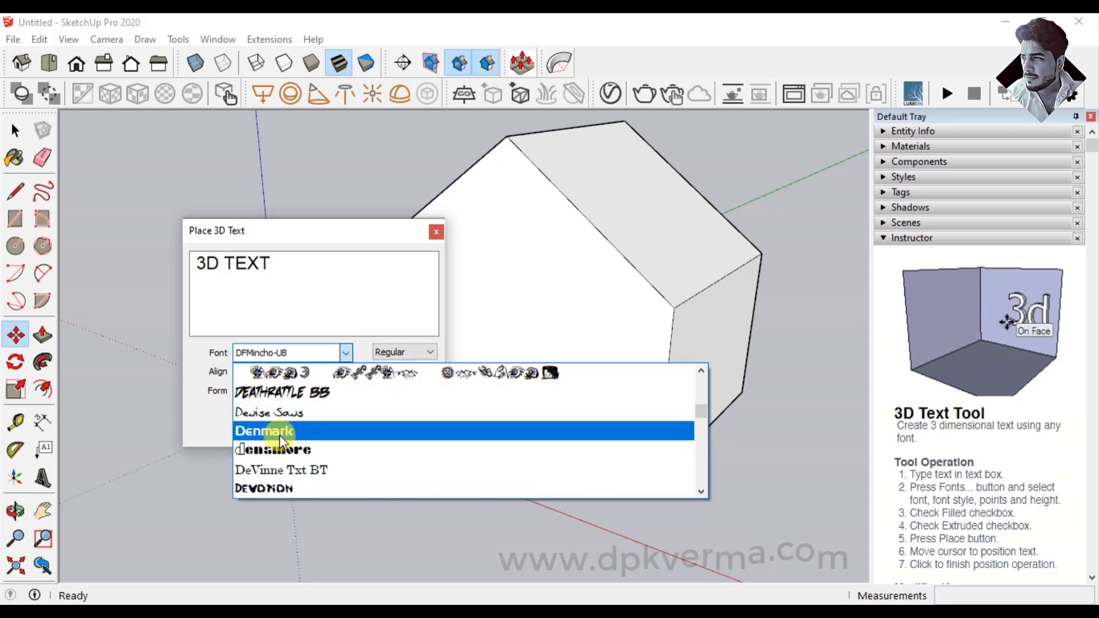
left_click(279, 435)
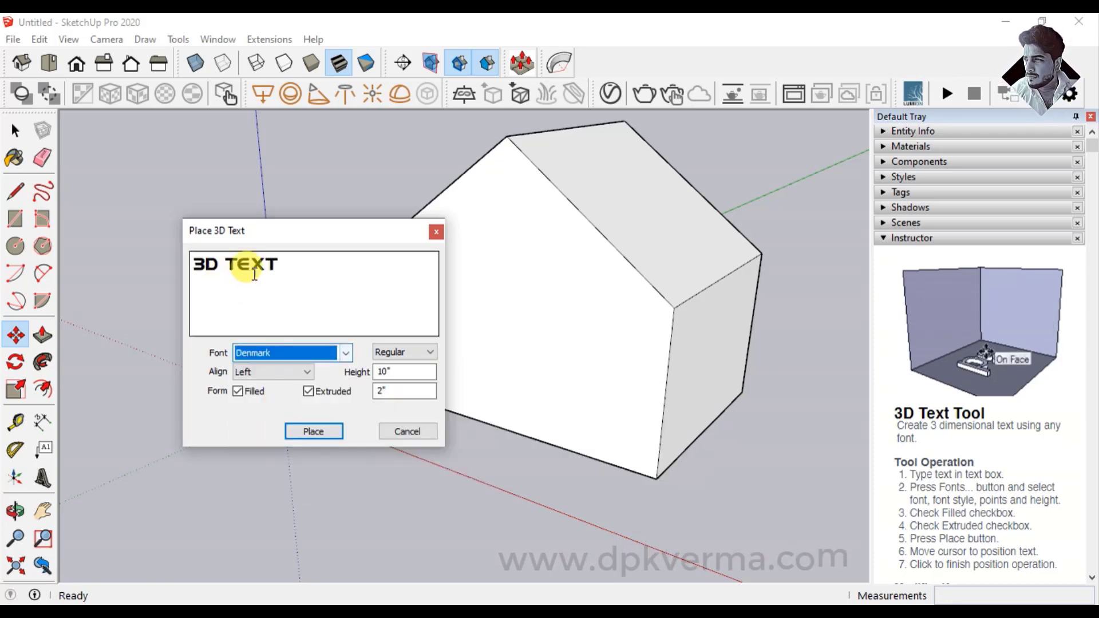
left_click(410, 351)
left_click(410, 350)
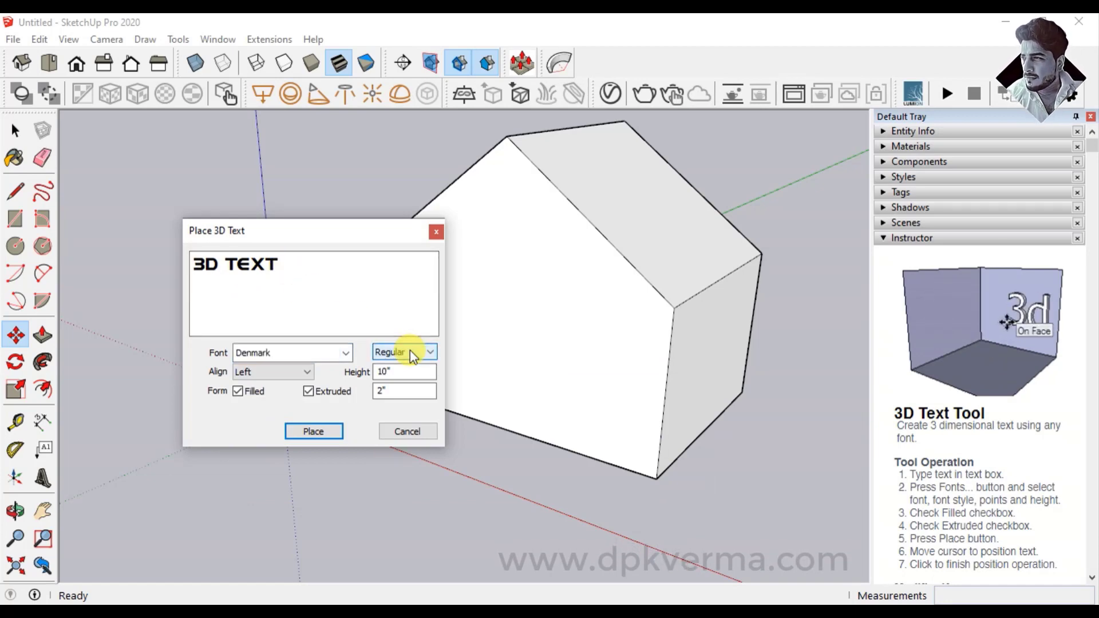
left_click(342, 350)
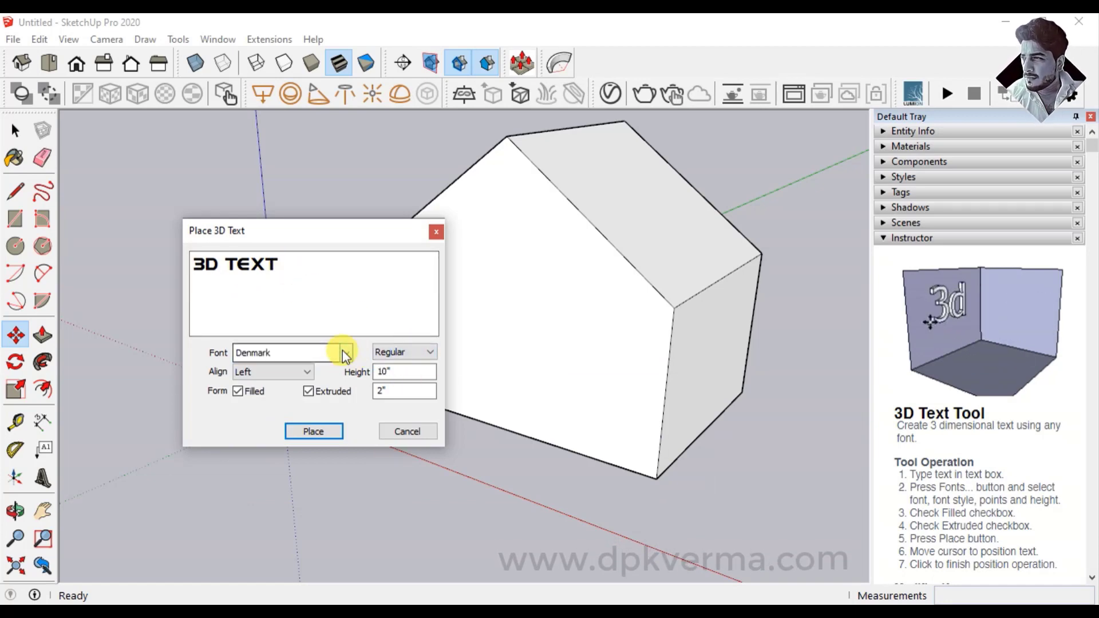
After checking DFGothic-EB's styles, settle on the Dinova font in Bold
left_click(346, 353)
left_click(300, 449)
left_click(400, 352)
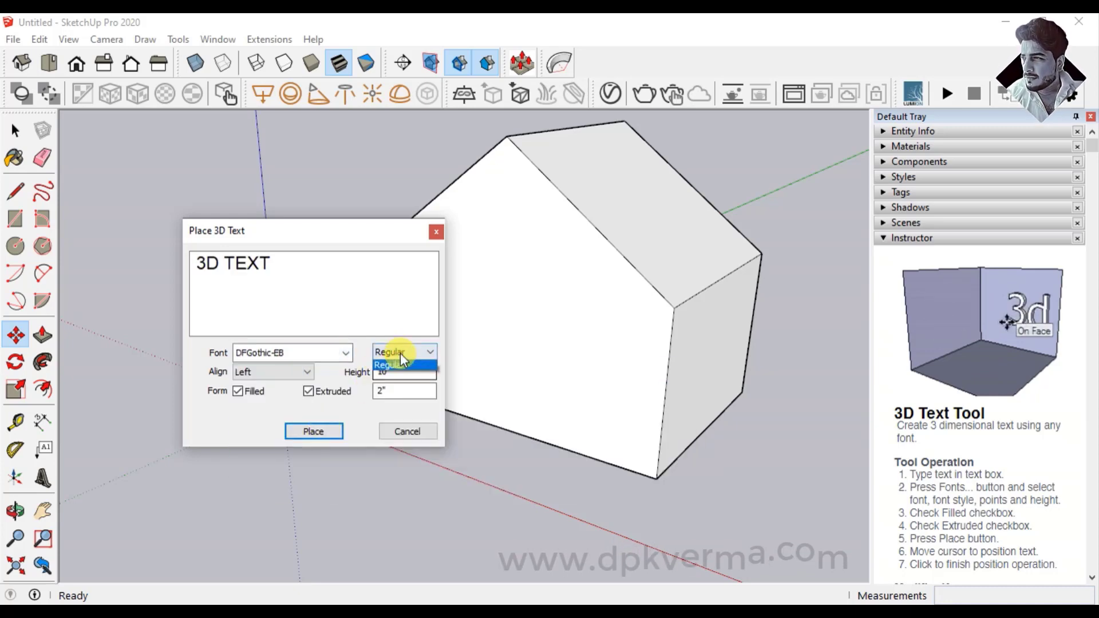
left_click(343, 355)
scroll(317, 438, "down", 1)
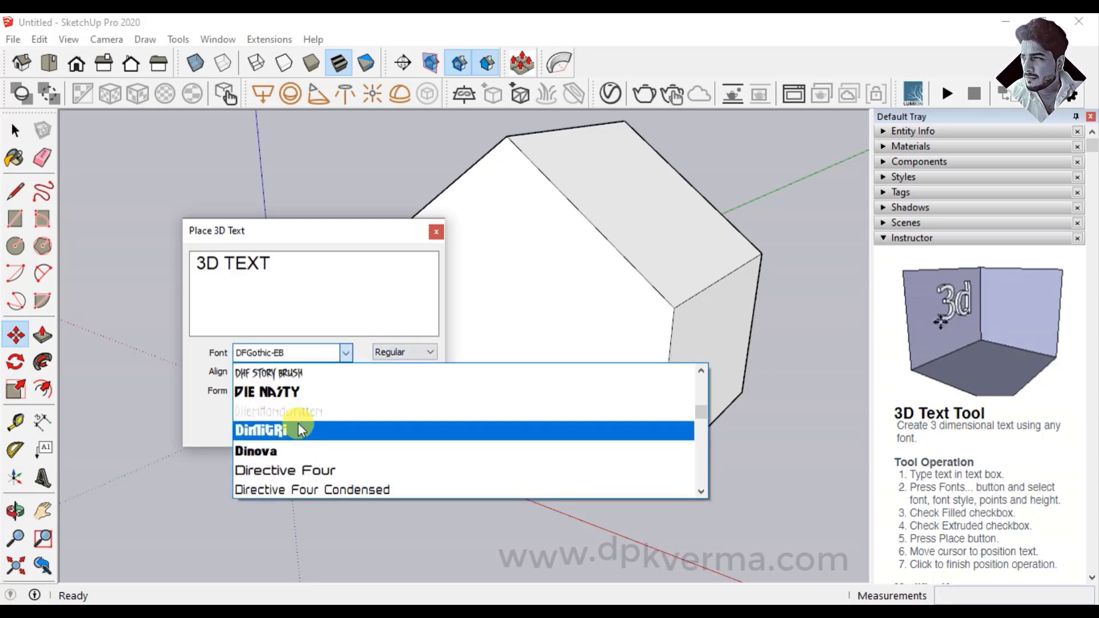
left_click(285, 445)
left_click(394, 354)
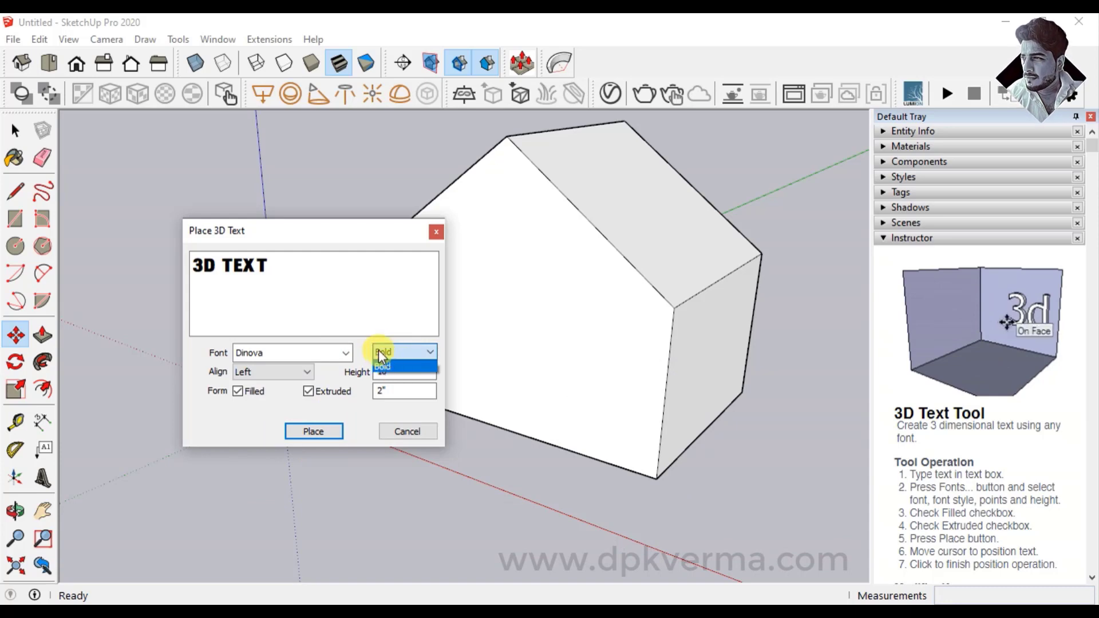
left_click(381, 366)
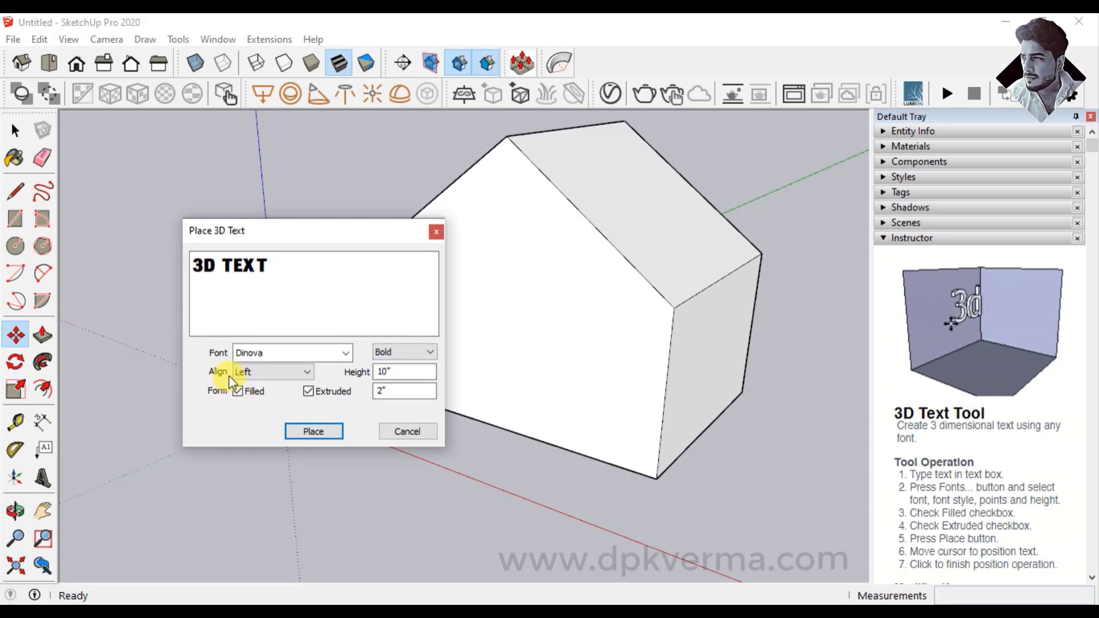
Keep the text left-aligned and add new lines for SKETCHUP and GOOGLE
left_click(263, 373)
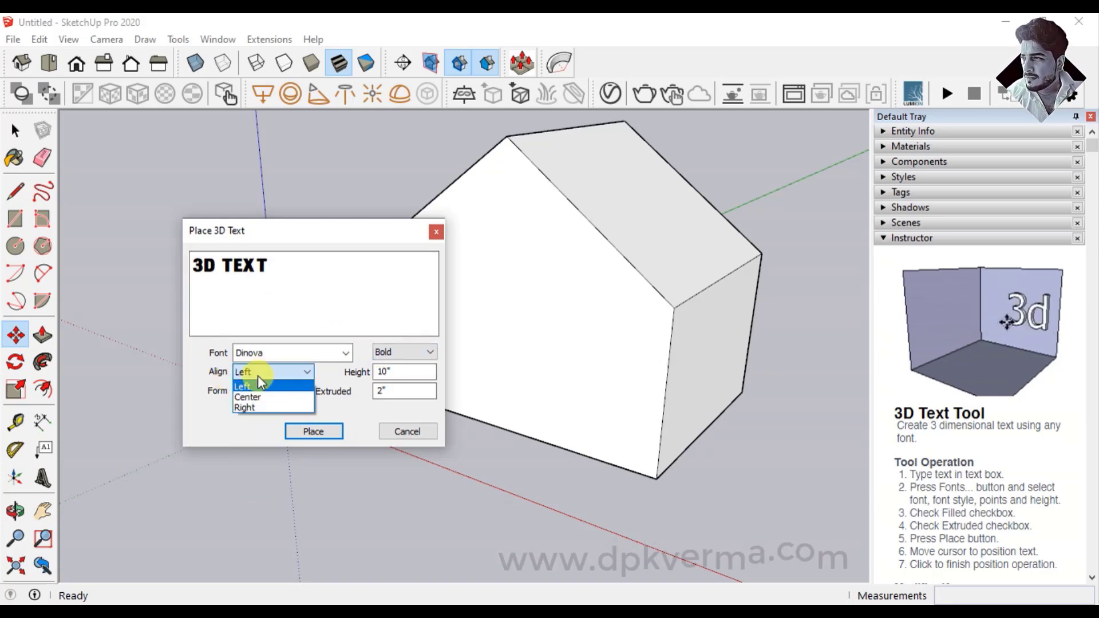
left_click(257, 377)
left_click(287, 264)
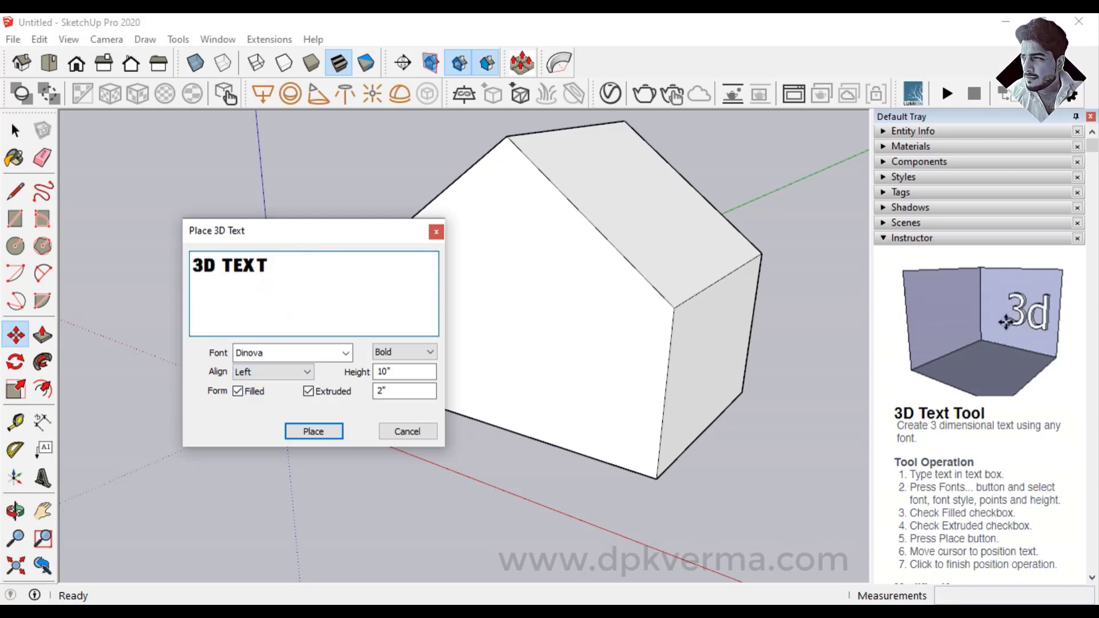
key("Return")
type("GOOGLE")
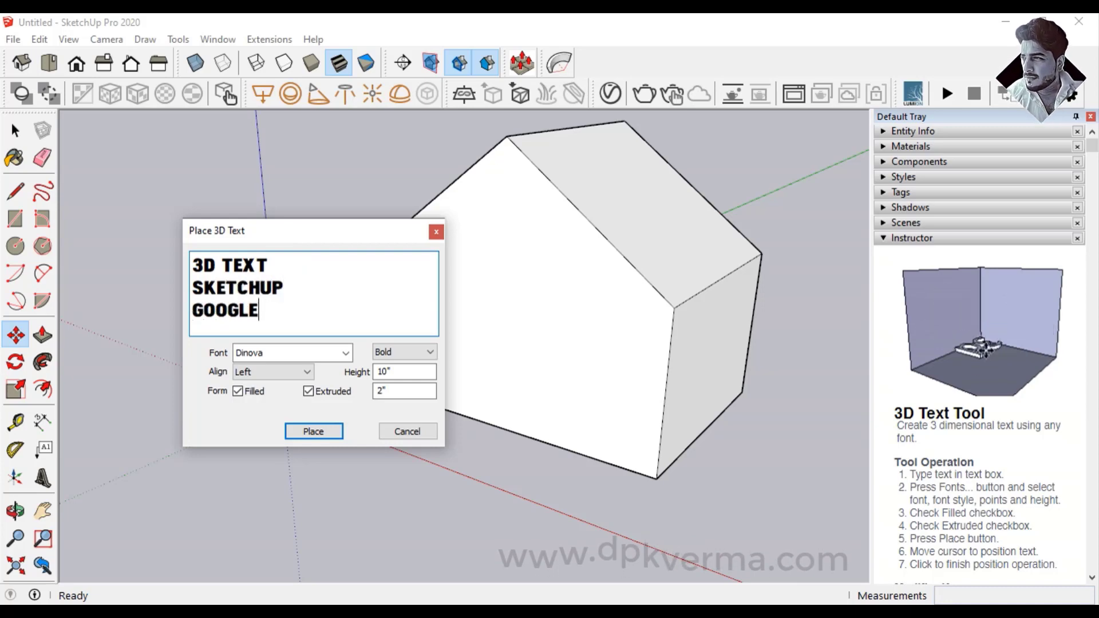
Try center and right alignment, then return the three lines to left alignment
left_click(250, 374)
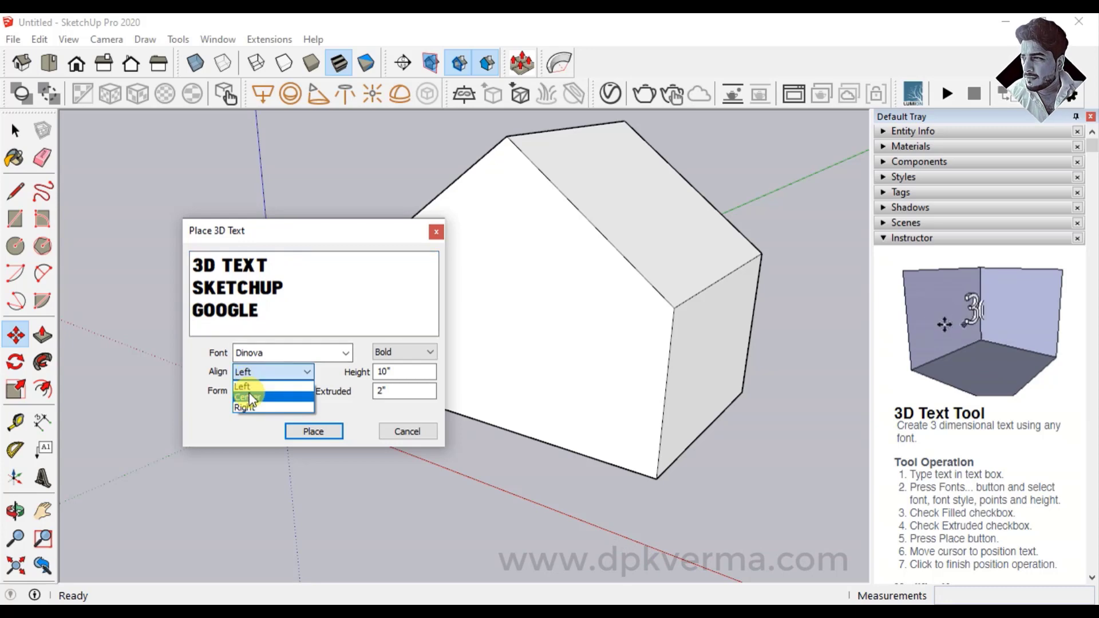
left_click(250, 390)
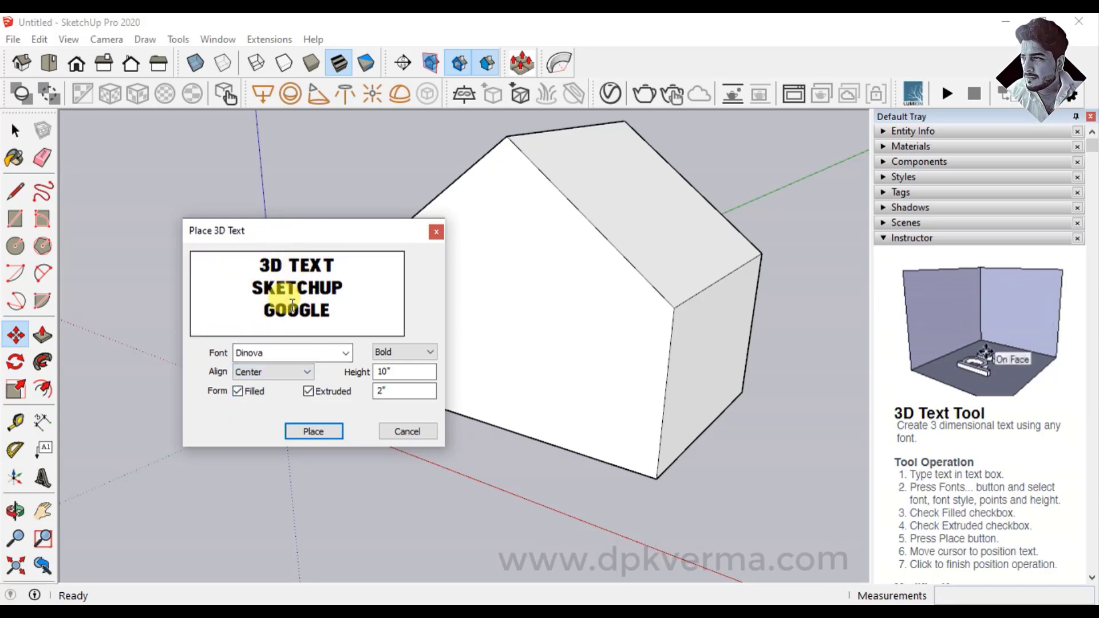
left_click(289, 372)
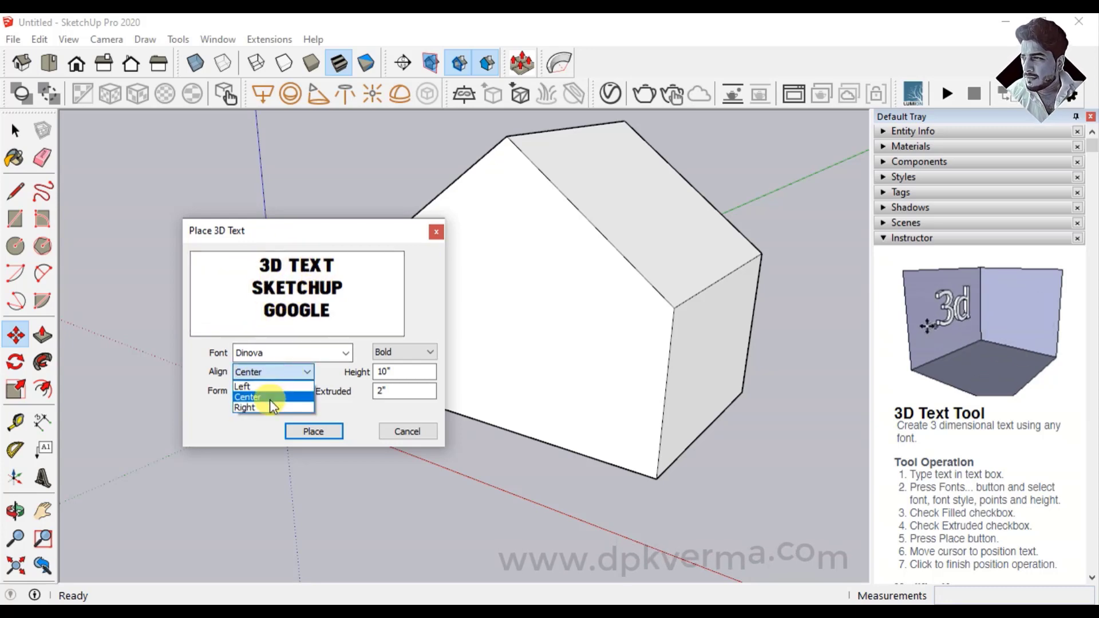
left_click(270, 400)
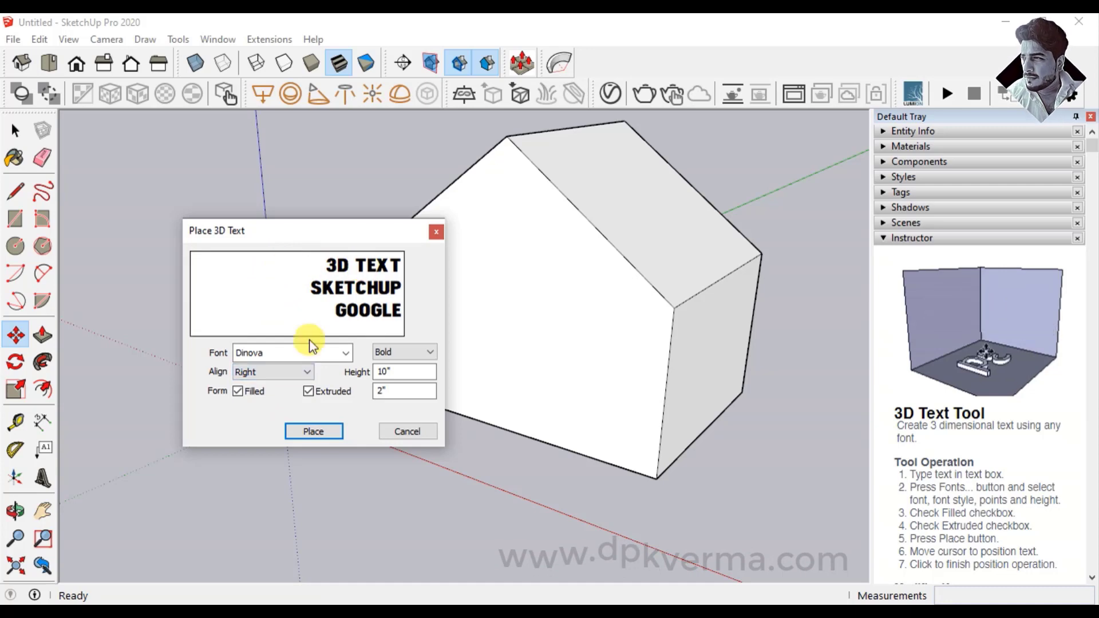
left_click(270, 373)
left_click(269, 387)
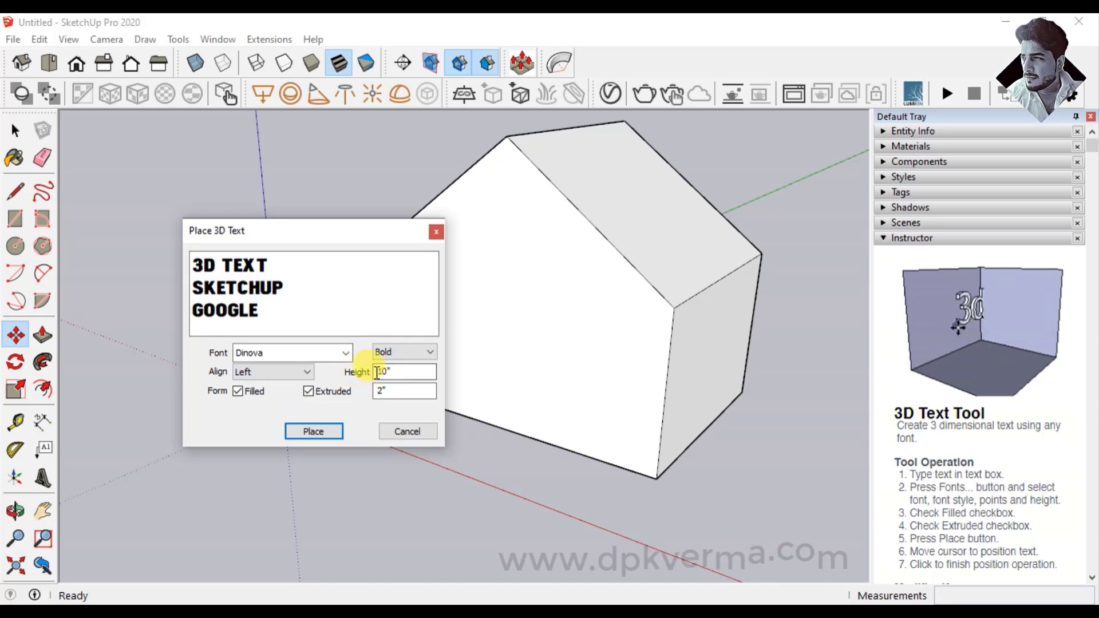
Set height 2 and extrusion 2', make the letters unfilled, and place the text
left_click_drag(342, 237, 358, 244)
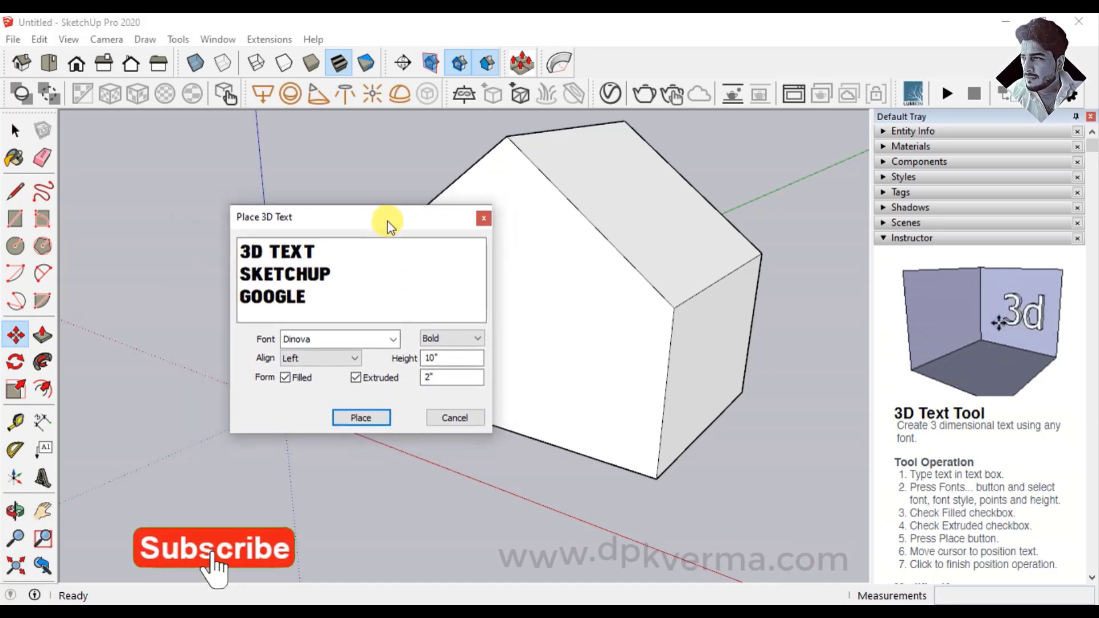
left_click(412, 376)
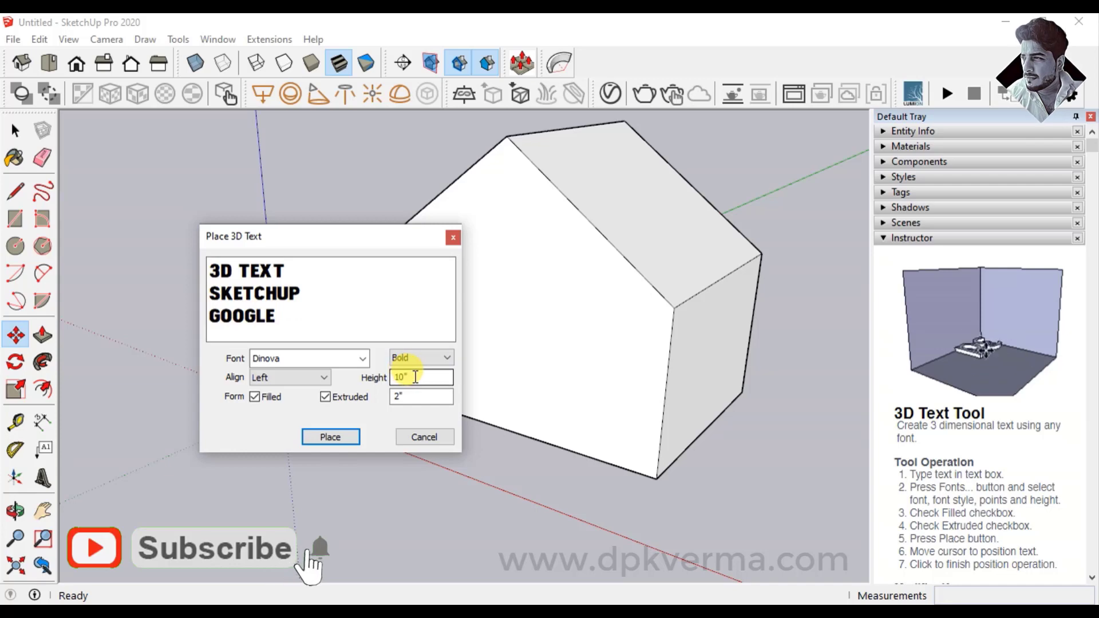
left_click_drag(415, 377, 384, 380)
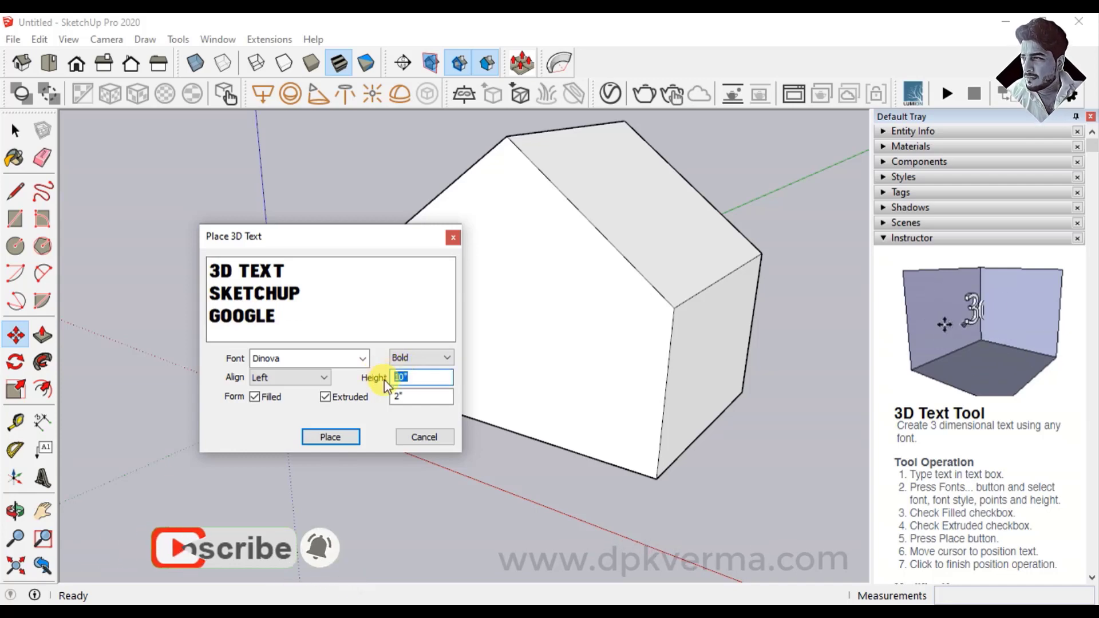
type("2")
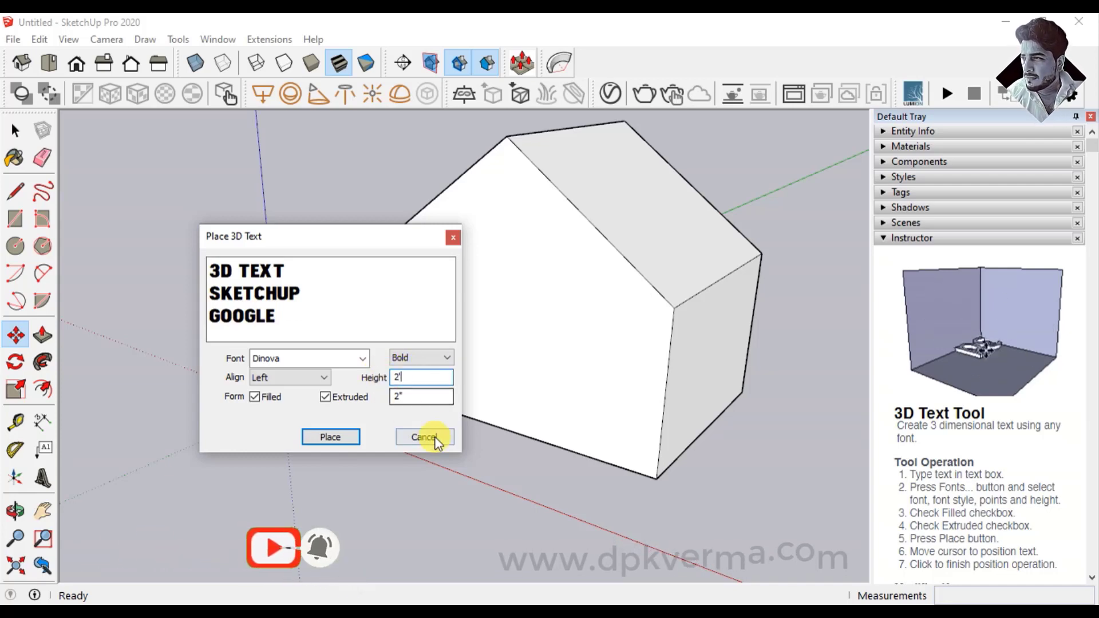
double_click(421, 396)
type("2'")
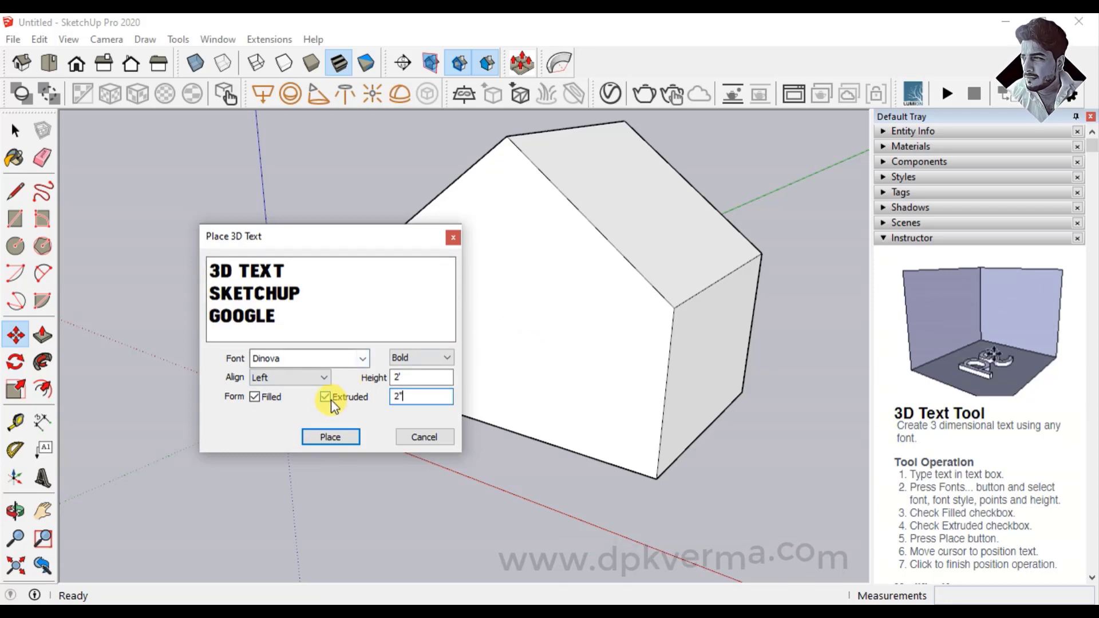
left_click(255, 396)
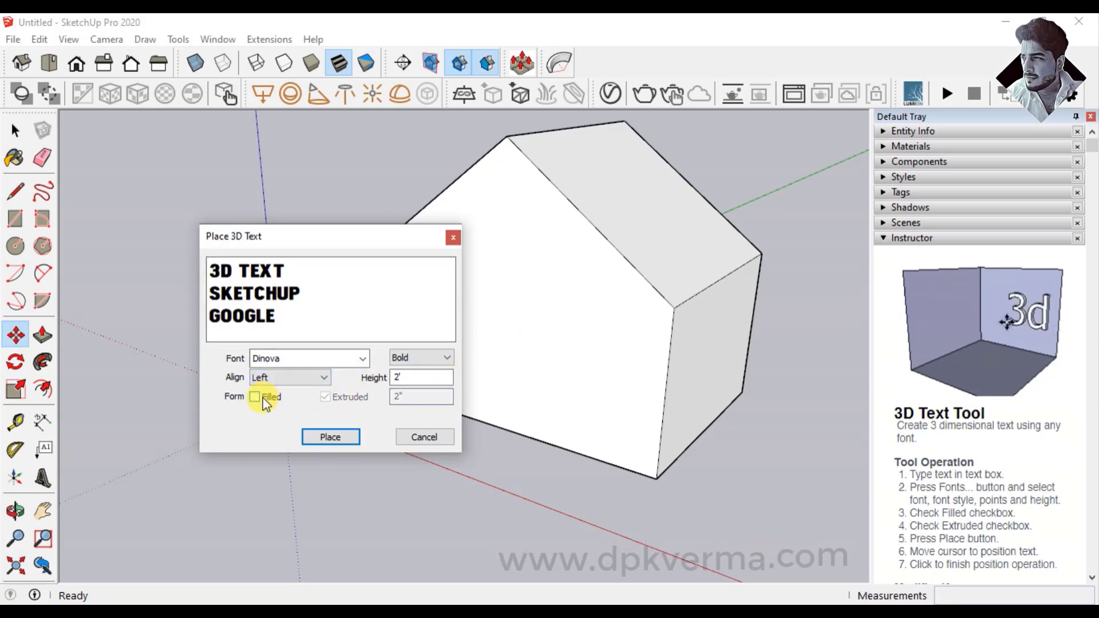
left_click(331, 437)
Set the outlined three-line lettering onto the house's front face and recentre the view
scroll(487, 309, "up", 3)
left_click(495, 306)
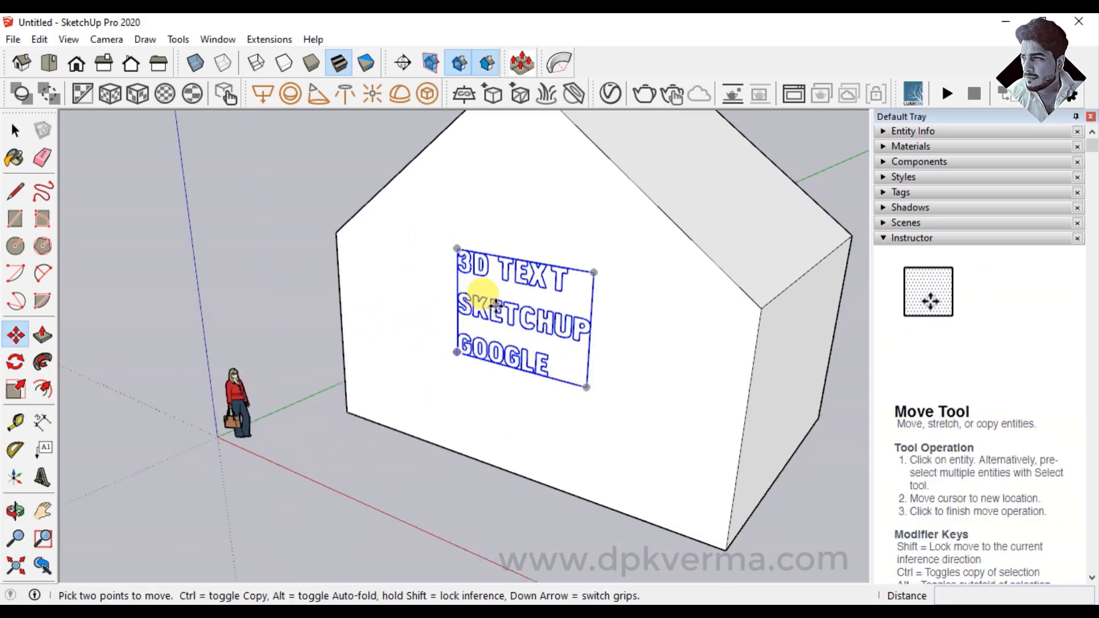
scroll(628, 380, "up", 3)
scroll(613, 401, "down", 4)
scroll(598, 400, "up", 2)
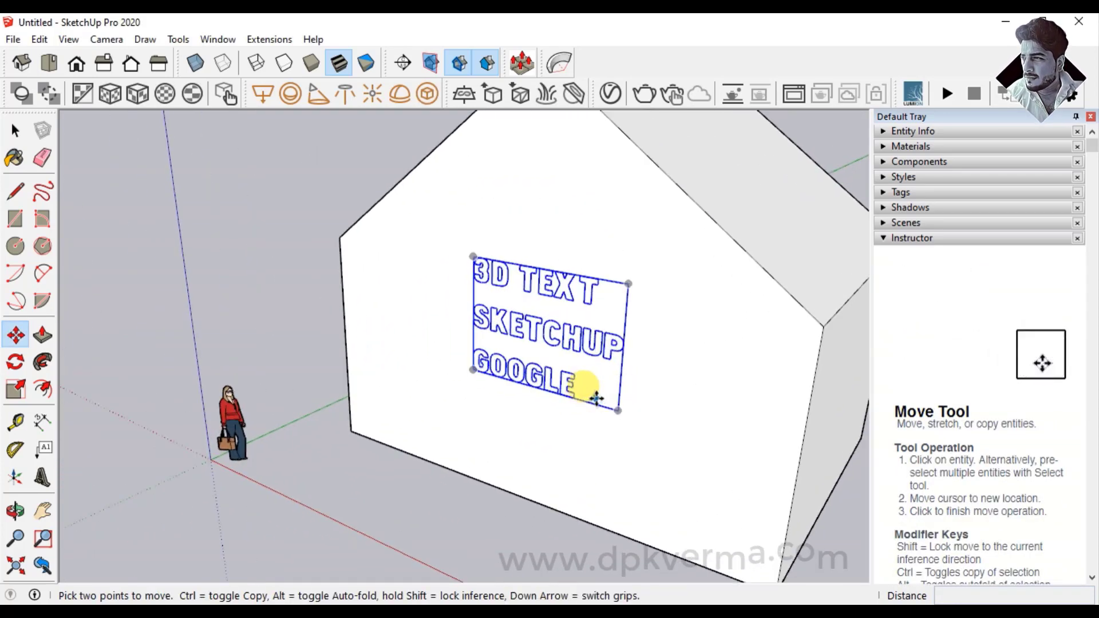
scroll(598, 389, "down", 2)
scroll(587, 383, "down", 2)
scroll(498, 337, "up", 2)
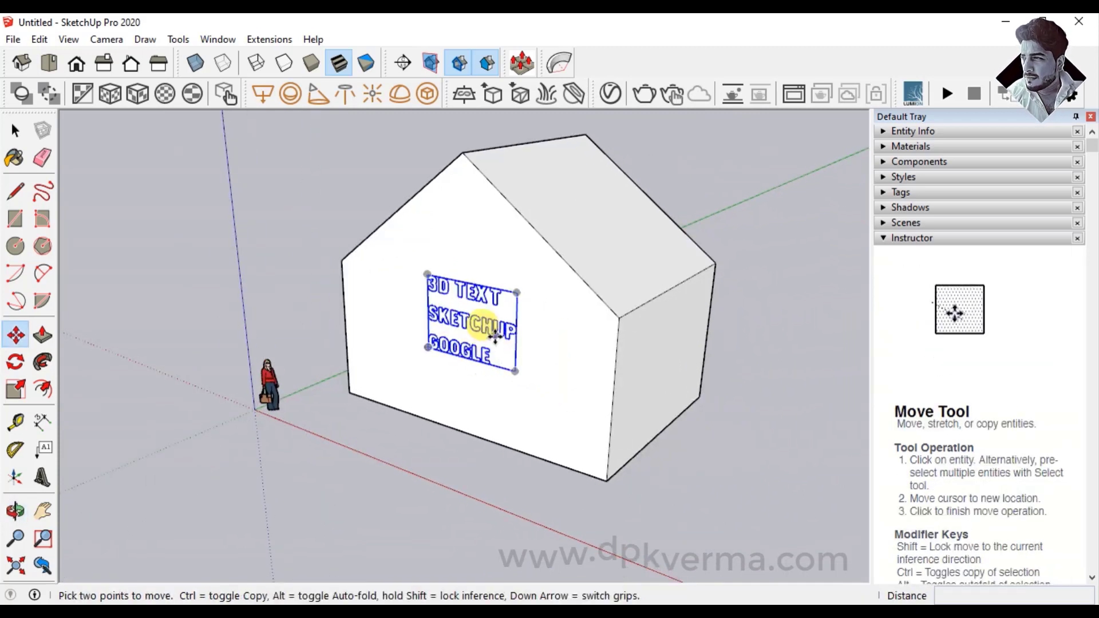
left_click(475, 324)
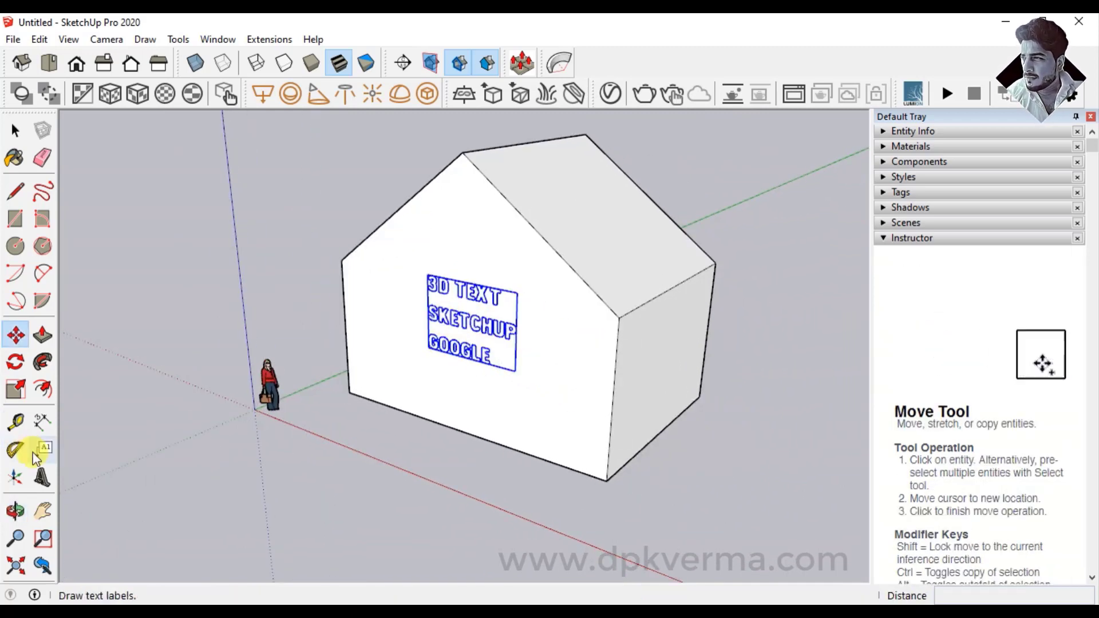
scroll(430, 352, "up", 1)
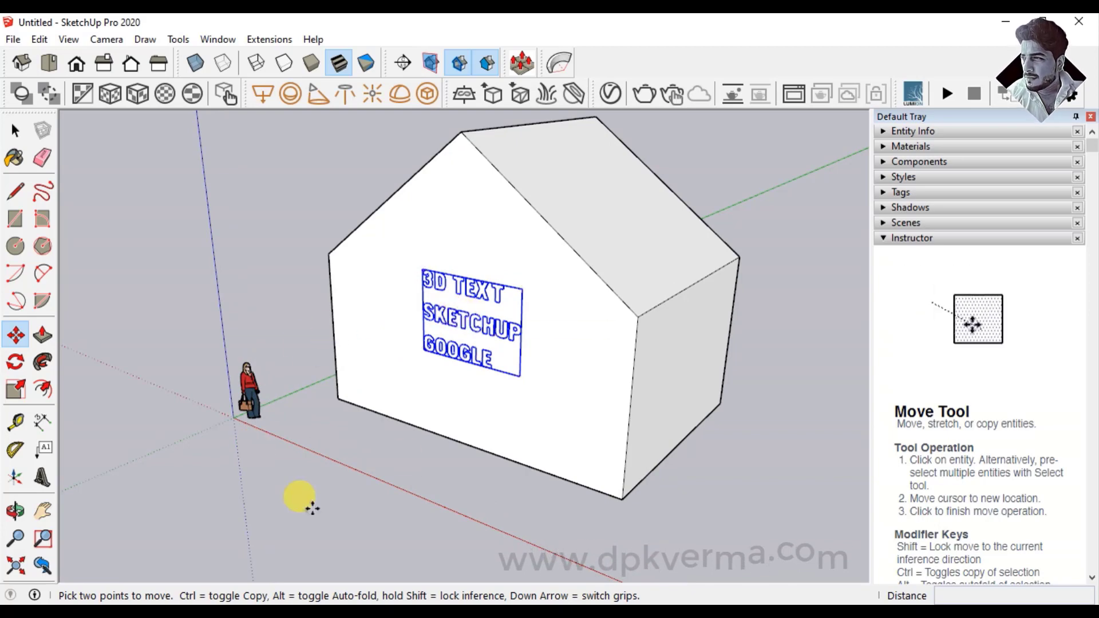
scroll(446, 337, "up", 1)
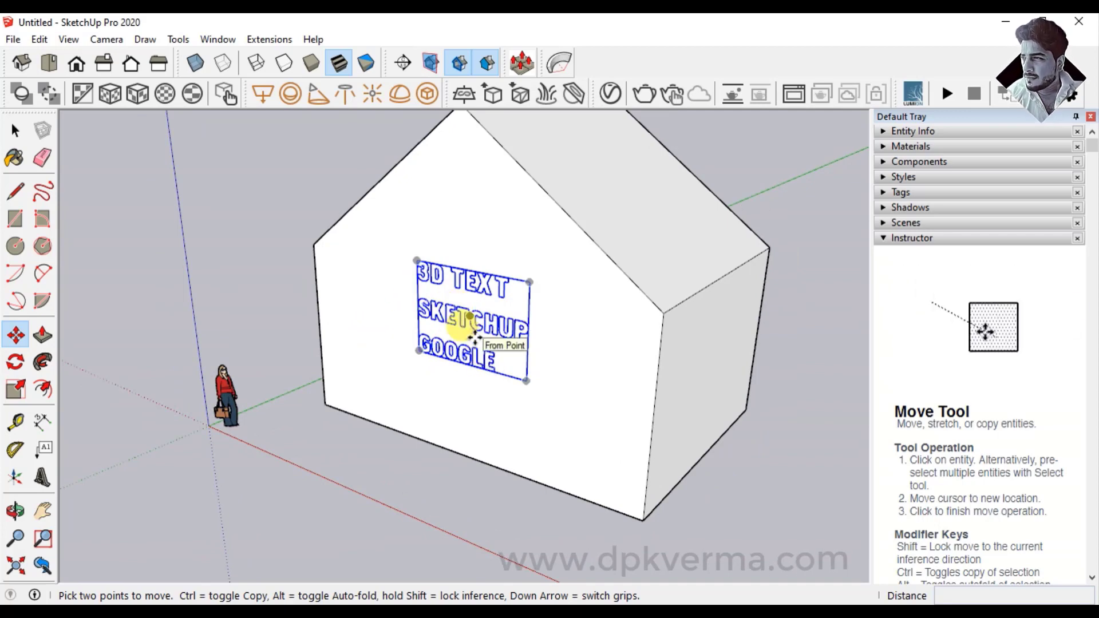
scroll(470, 322, "down", 1)
middle_click_drag(471, 322, 406, 303, "shift")
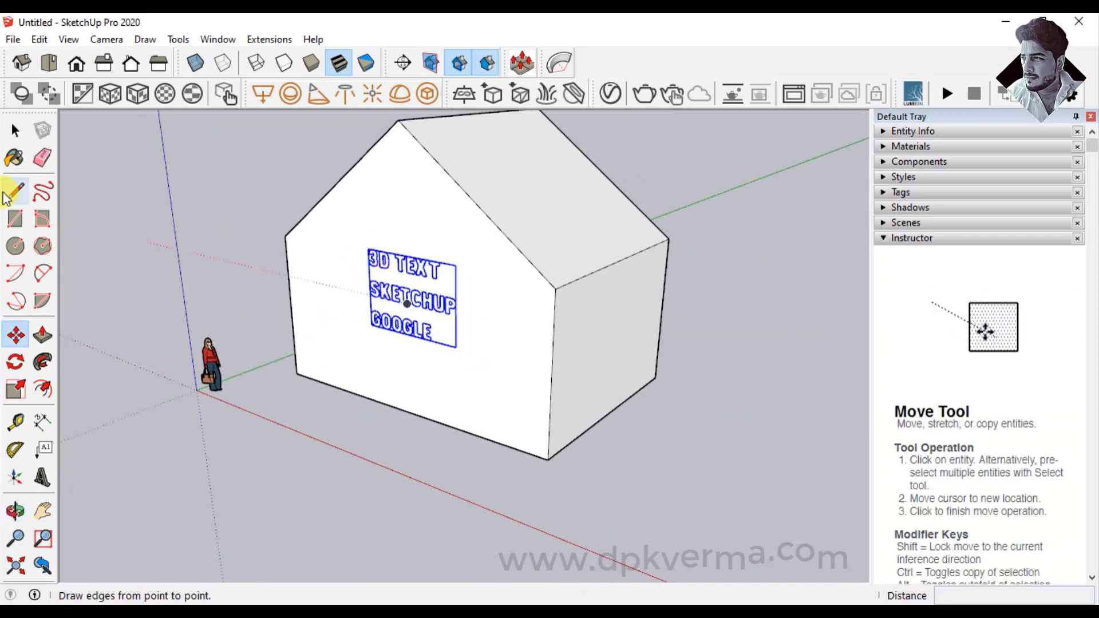
Scale the 3D text up from its corner to fill the front face
left_click(15, 390)
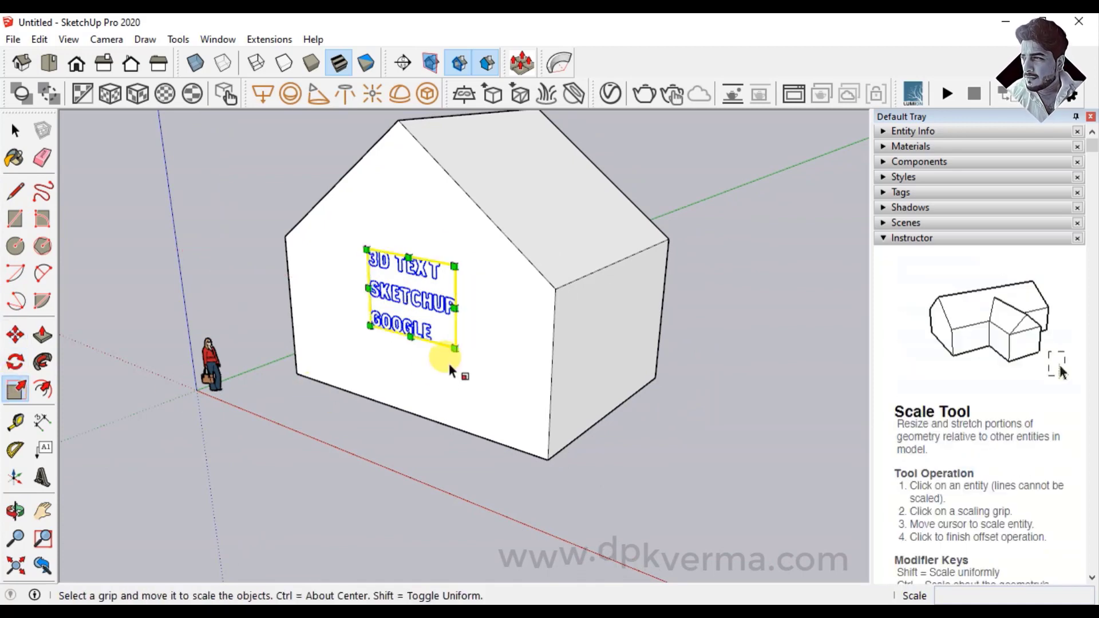
left_click_drag(461, 356, 514, 410)
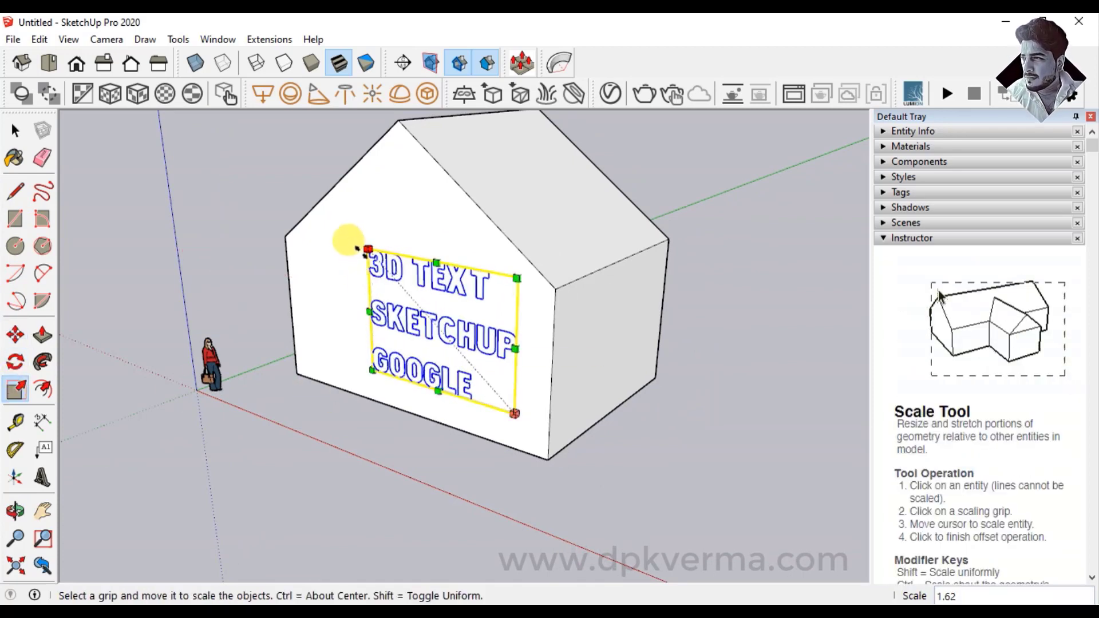
left_click_drag(358, 248, 337, 224)
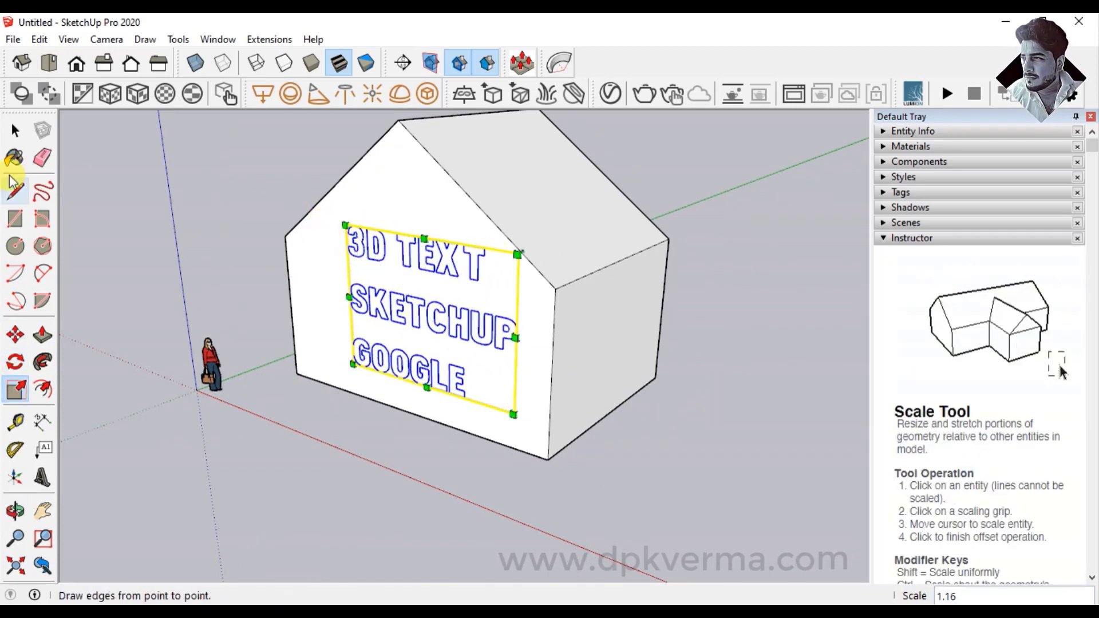
Select the 3D text on the house face and delete it
left_click(15, 130)
left_click(279, 176)
middle_click_drag(279, 176, 414, 349)
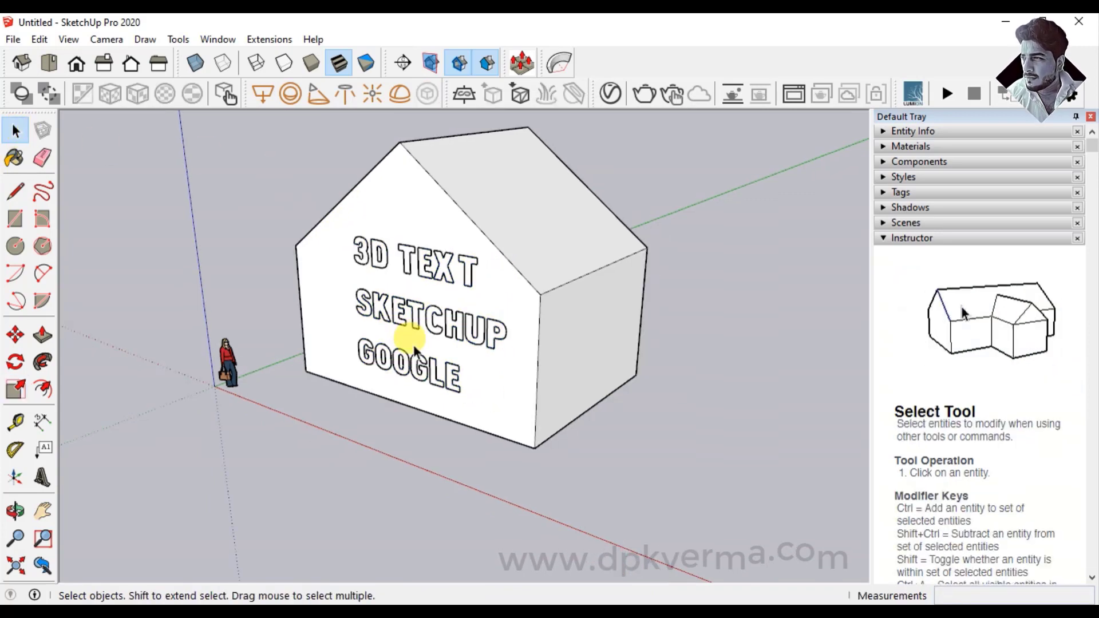
left_click(423, 322)
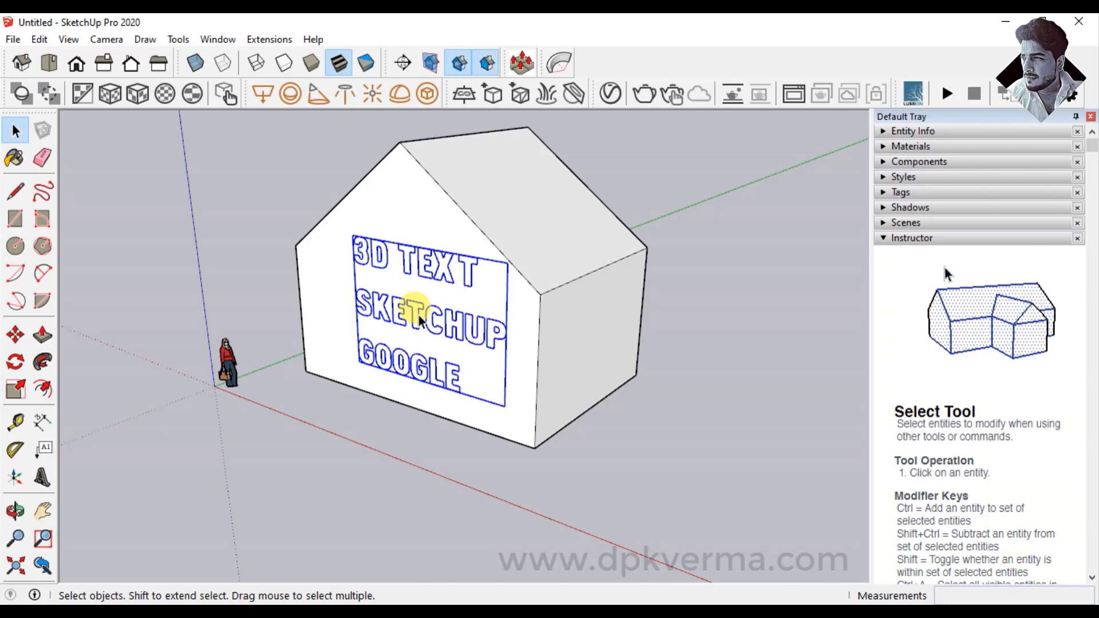
key("Delete")
scroll(403, 314, "down", 2)
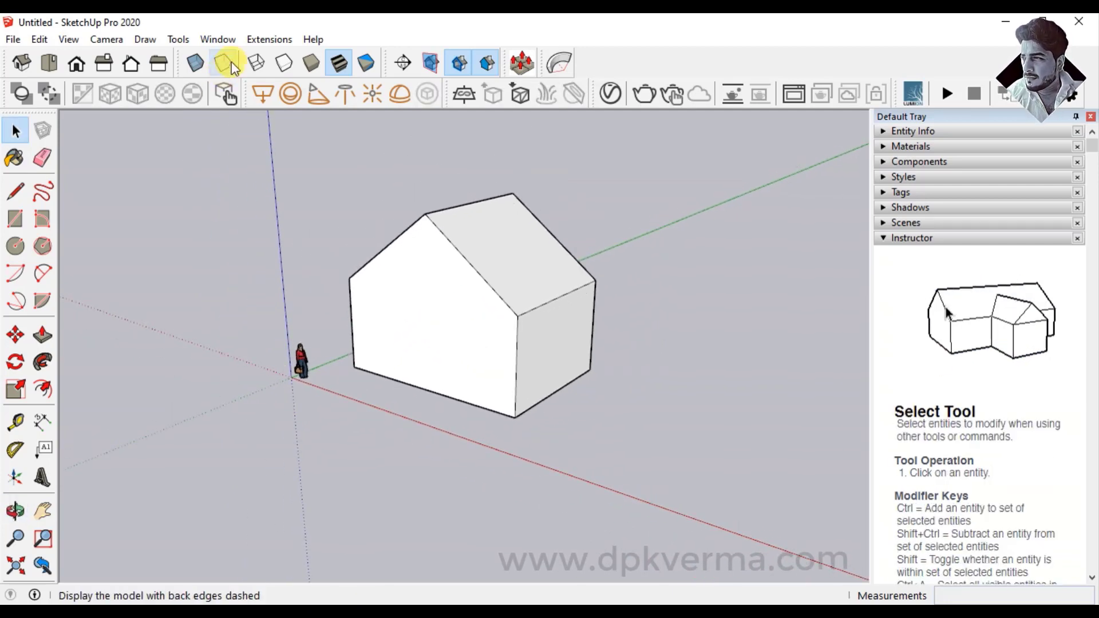
left_click(256, 43)
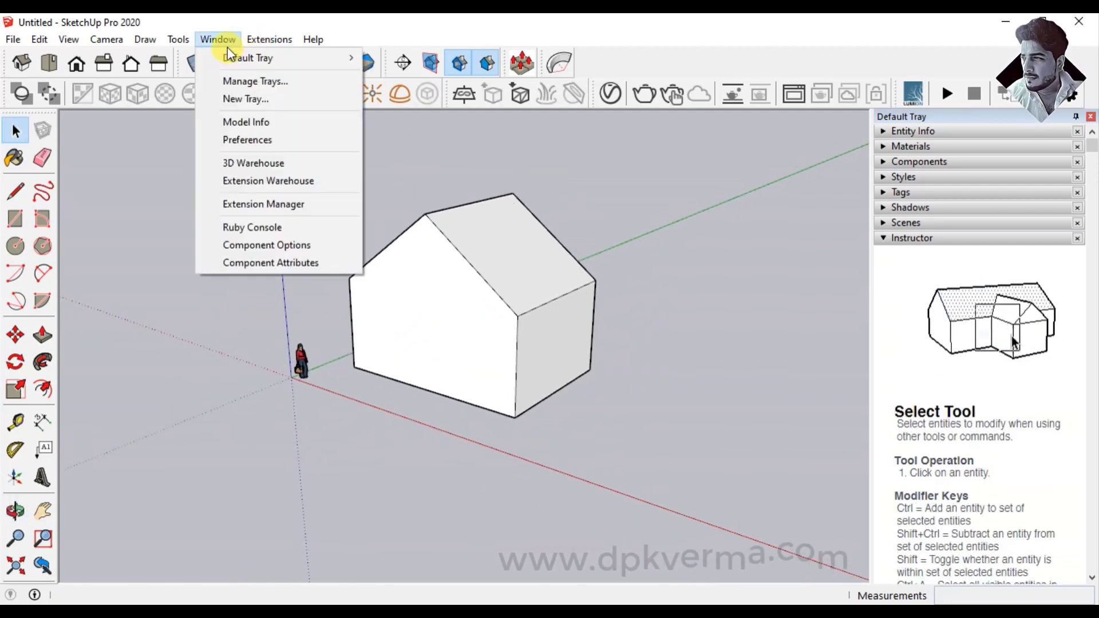
left_click(268, 184)
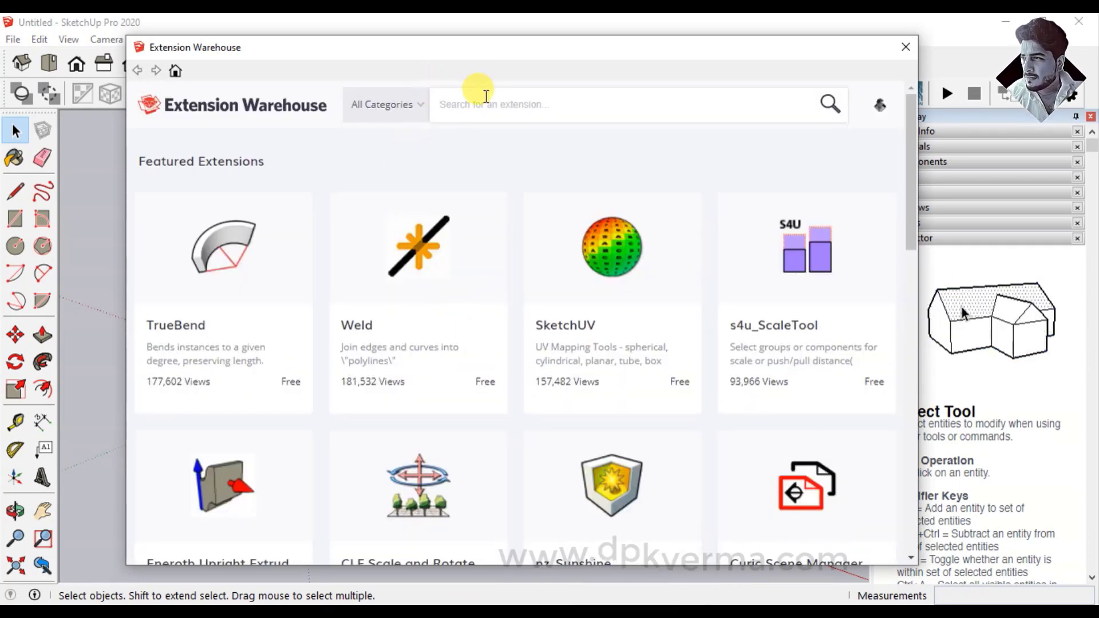
type("3D TEX")
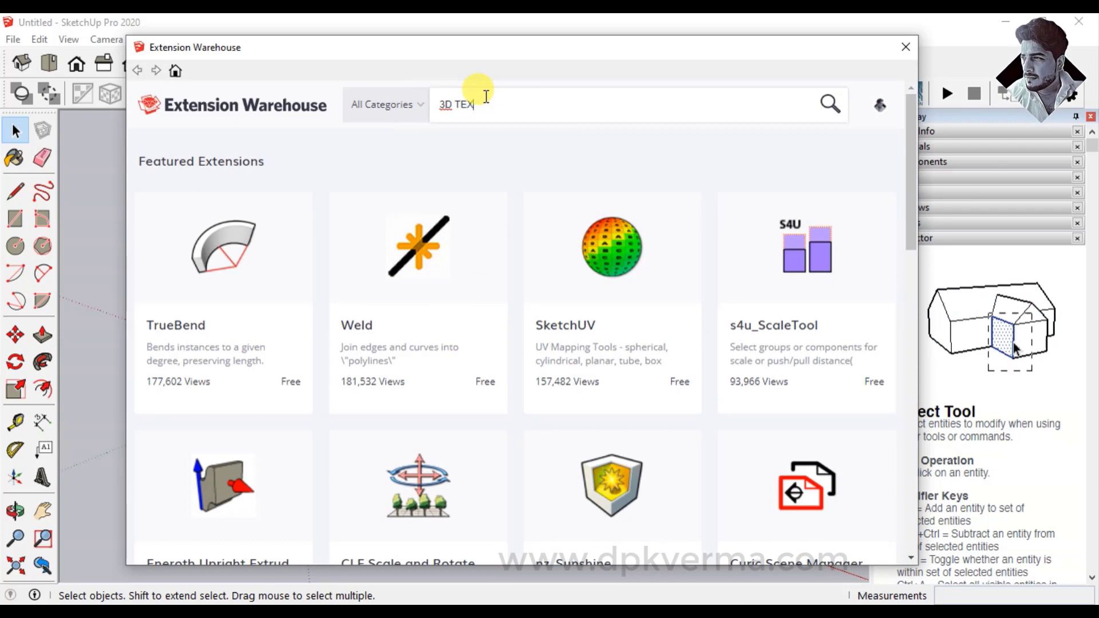
type("T EDITOR")
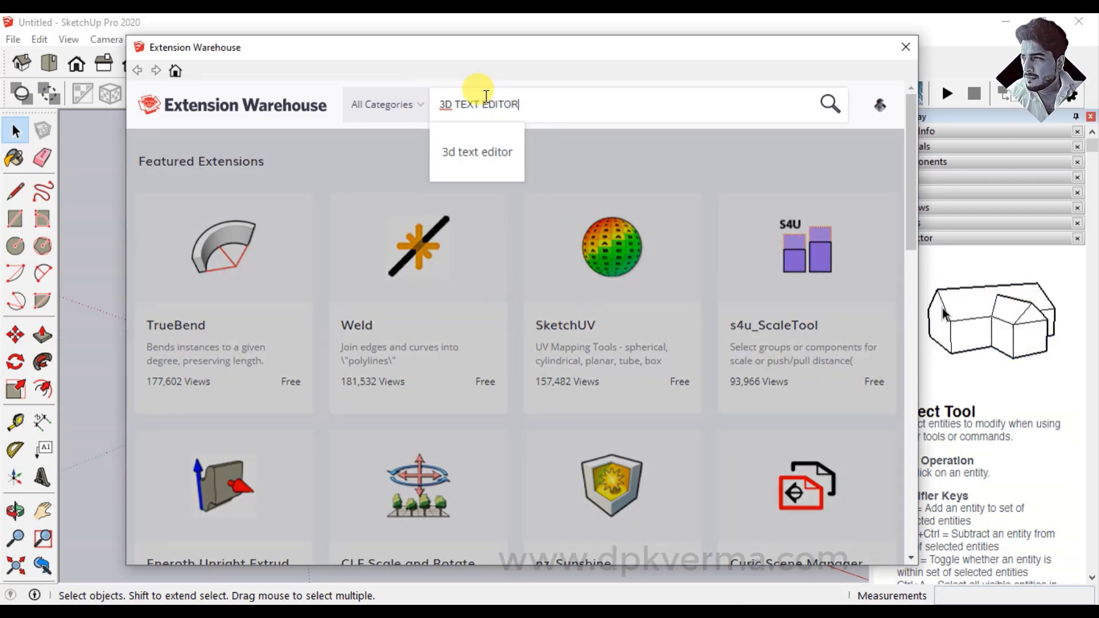
left_click(486, 150)
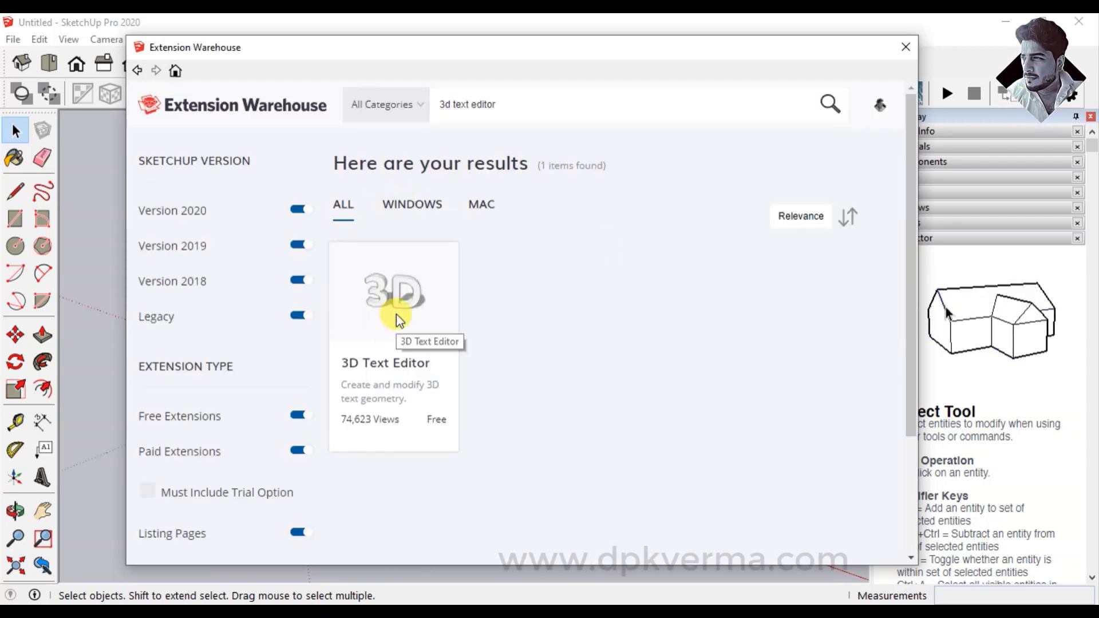
left_click(399, 319)
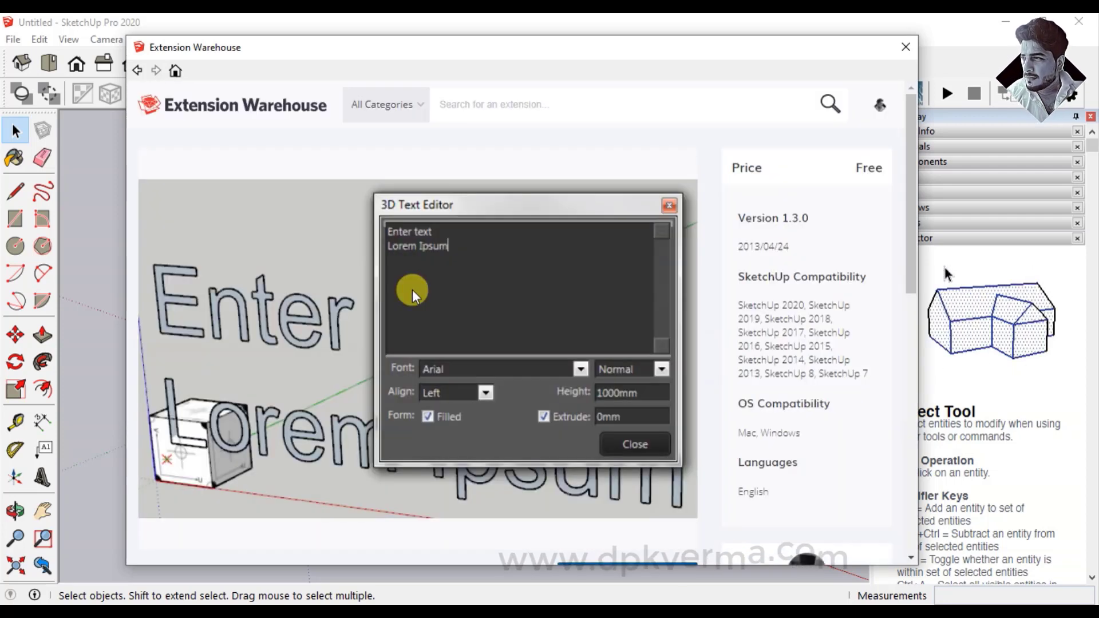
scroll(522, 336, "down", 3)
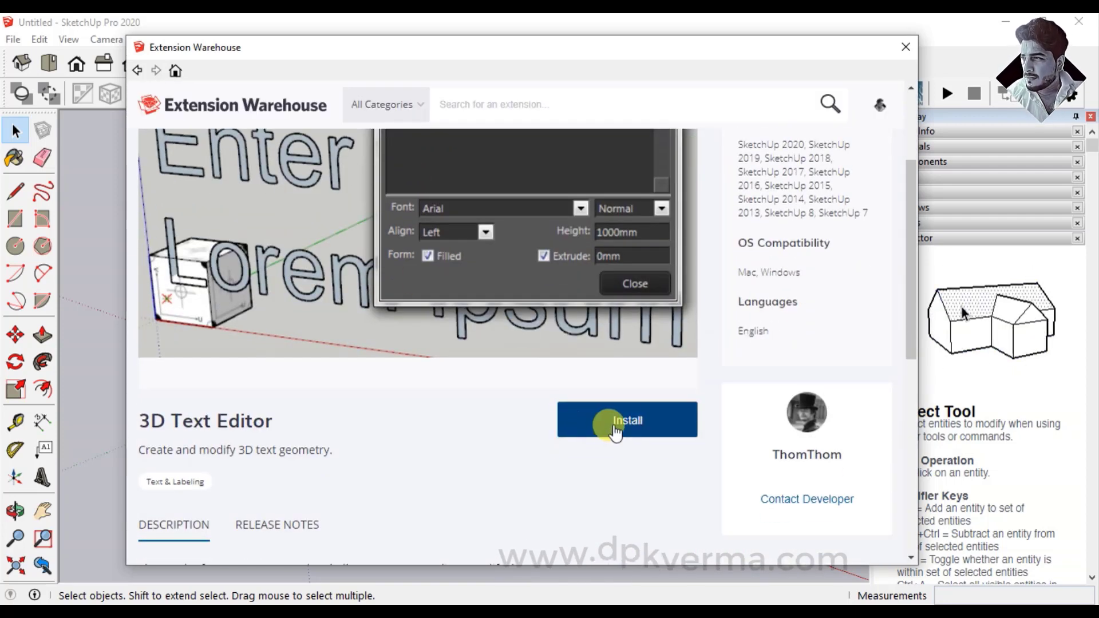
left_click(905, 47)
left_click(229, 42)
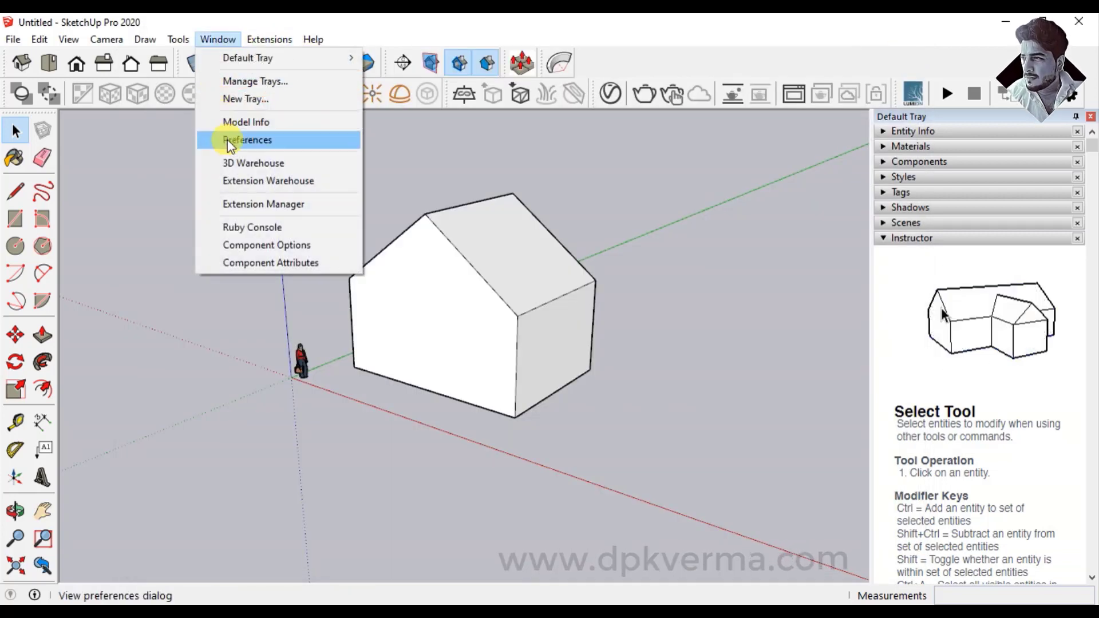
left_click(256, 204)
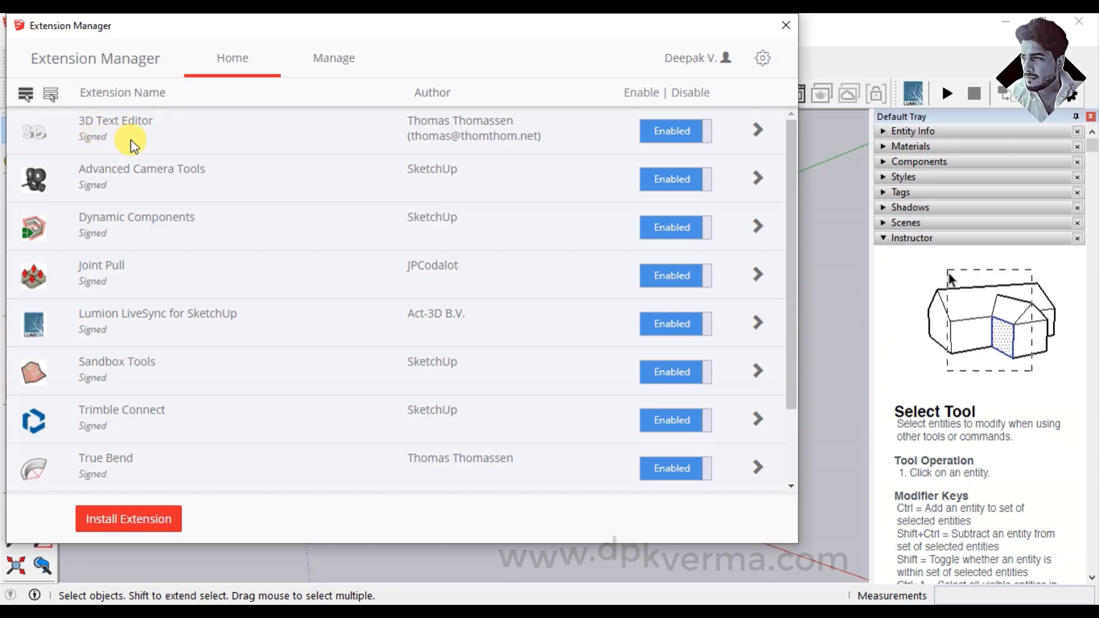
left_click_drag(229, 32, 342, 84)
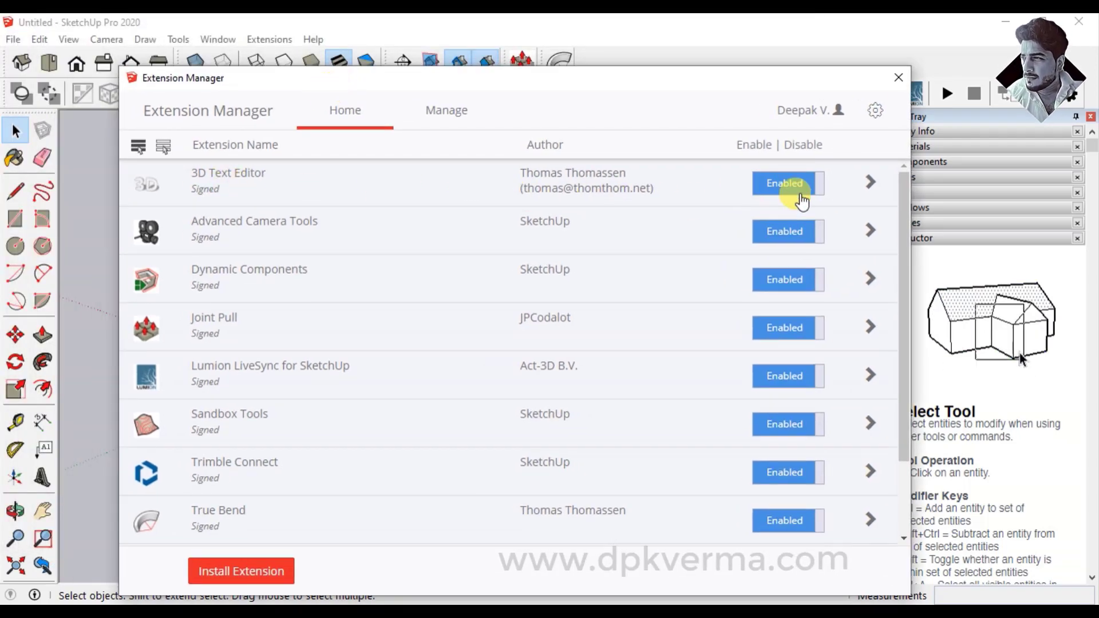
left_click(897, 77)
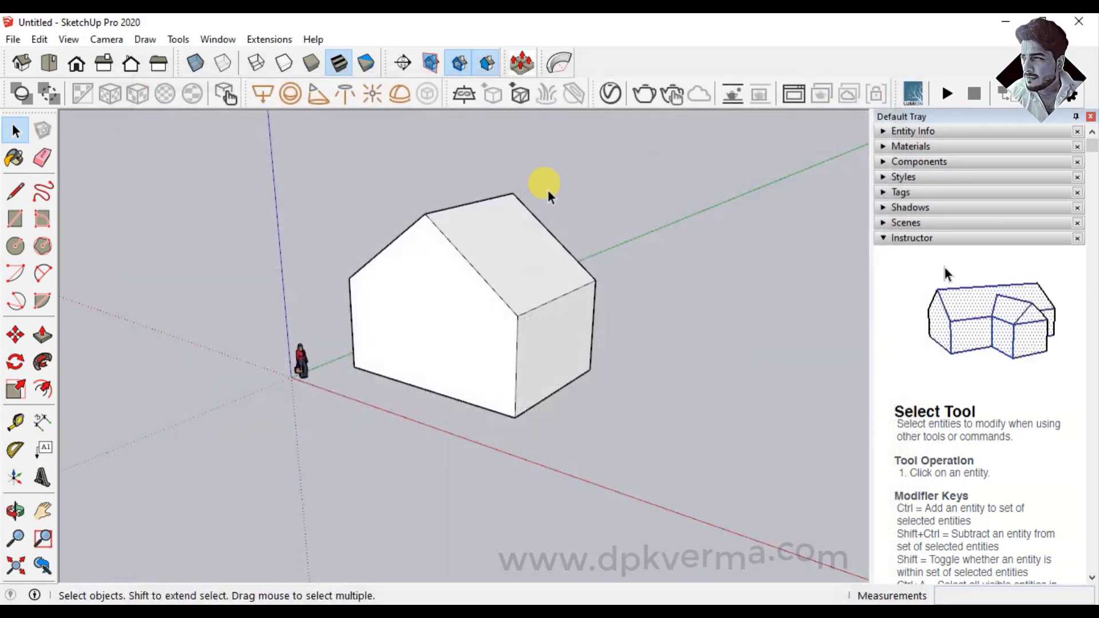
mouse_move(485, 286)
middle_mouse_down()
mouse_move(626, 282)
mouse_move(559, 301)
mouse_move(517, 296)
middle_mouse_up()
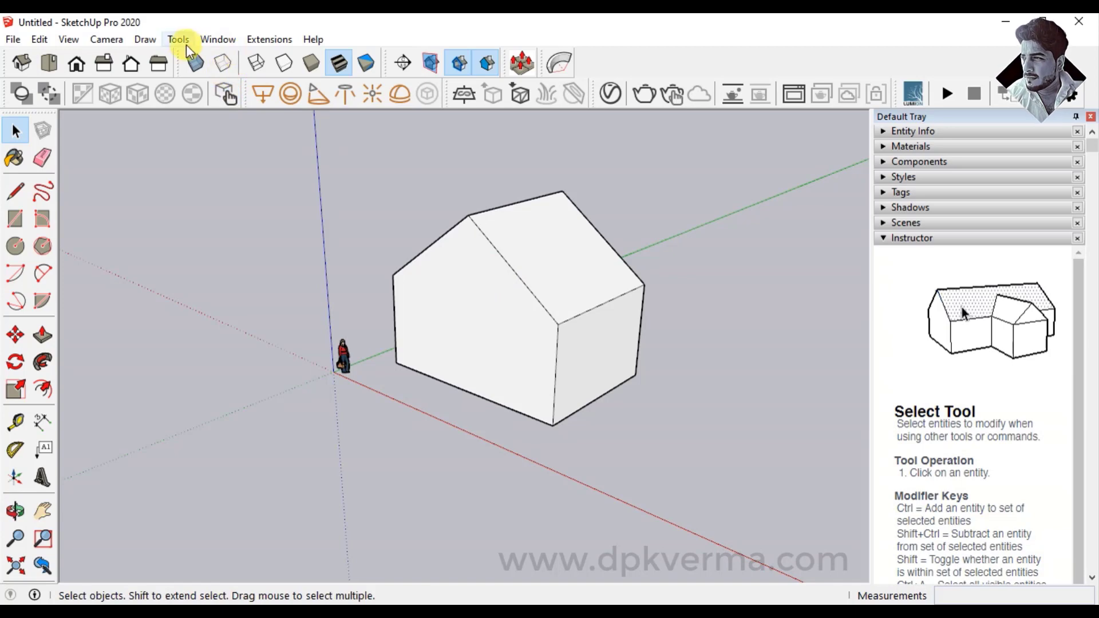
left_click(144, 39)
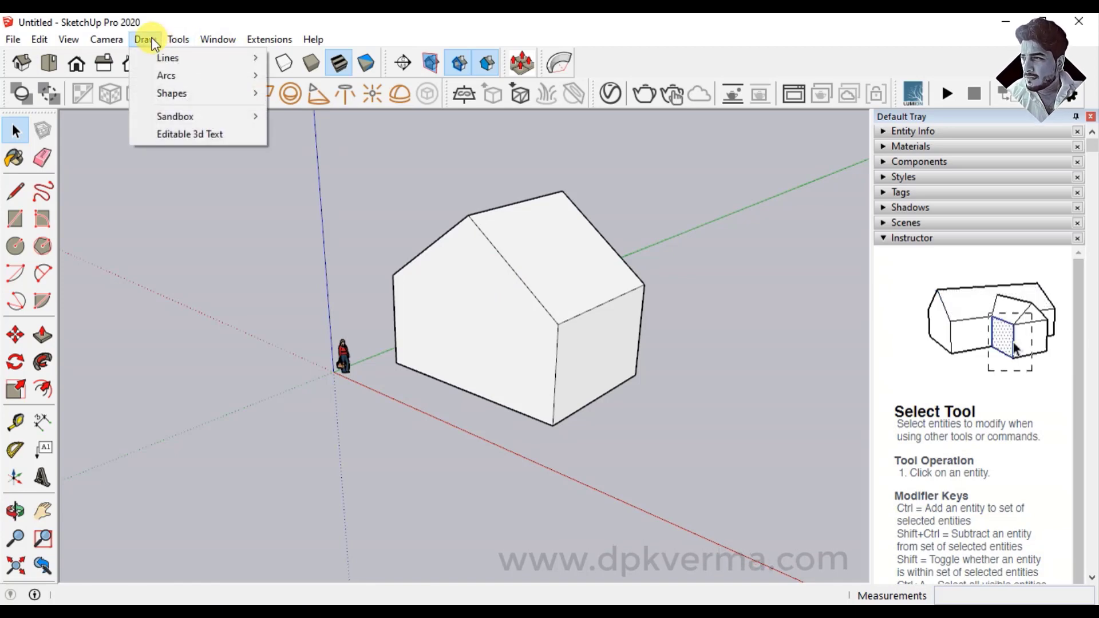
left_click(180, 133)
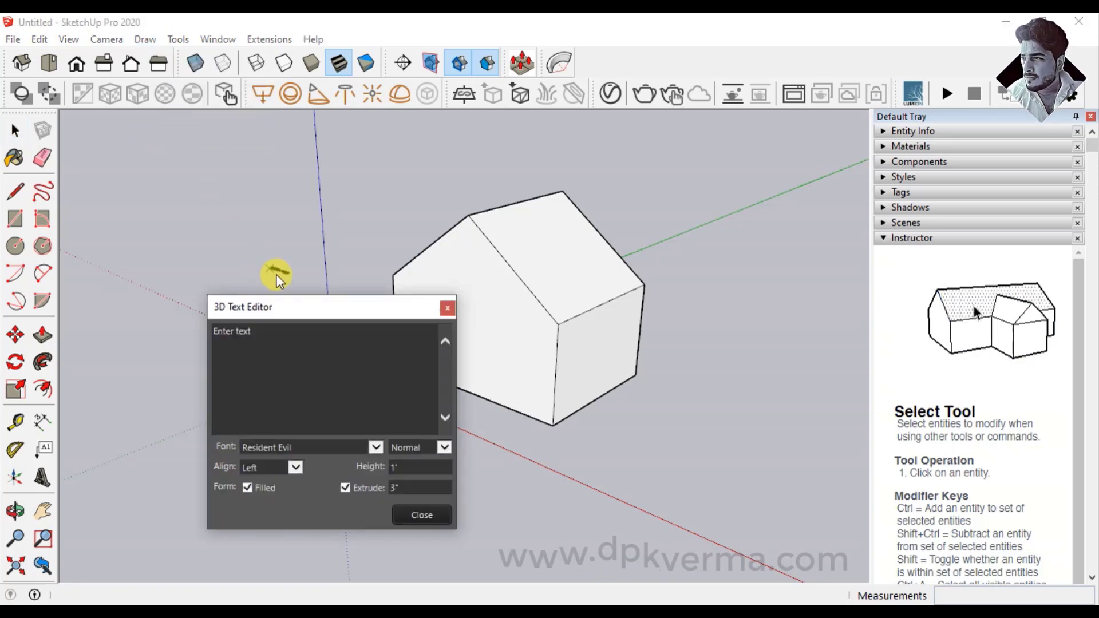
left_click_drag(285, 307, 192, 227)
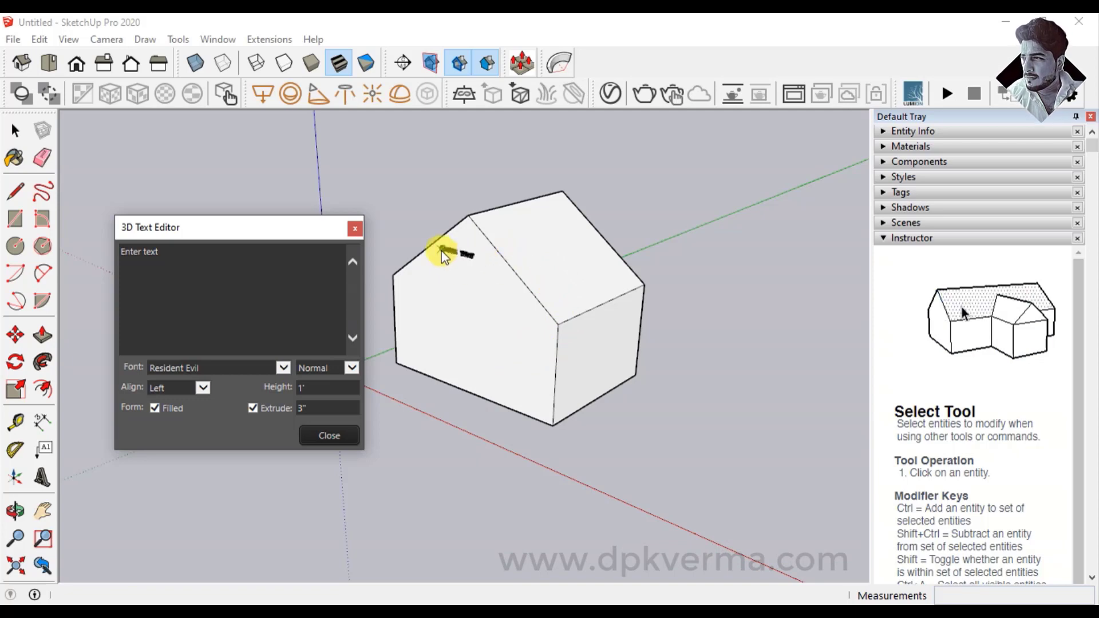
left_click(453, 318)
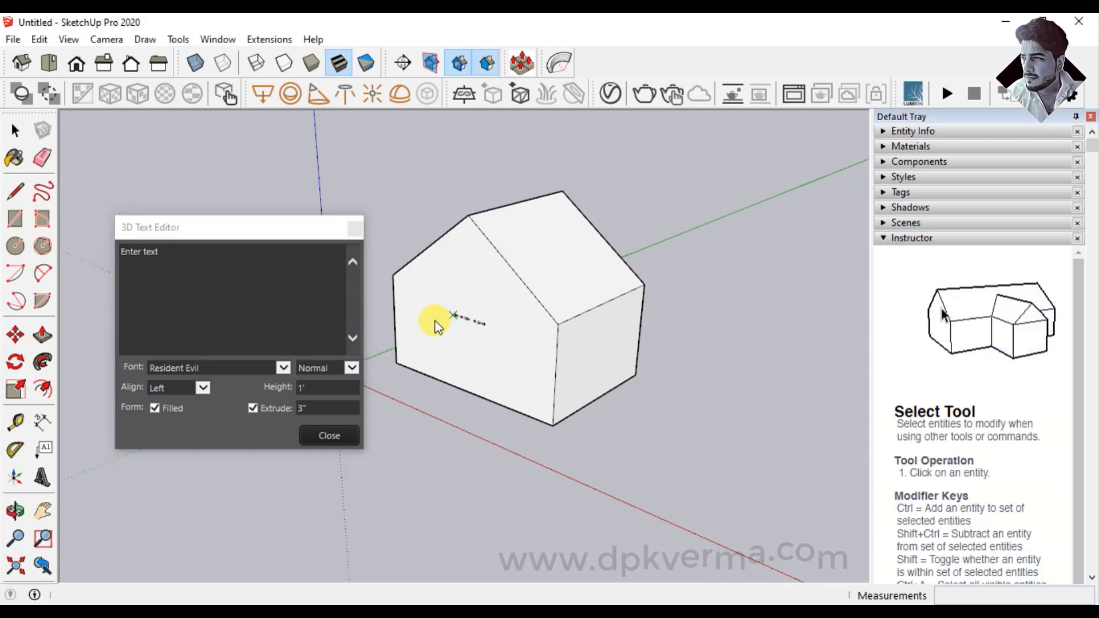
scroll(435, 326, "up", 2)
scroll(458, 321, "up", 3)
scroll(503, 334, "down", 2)
scroll(517, 358, "down", 1)
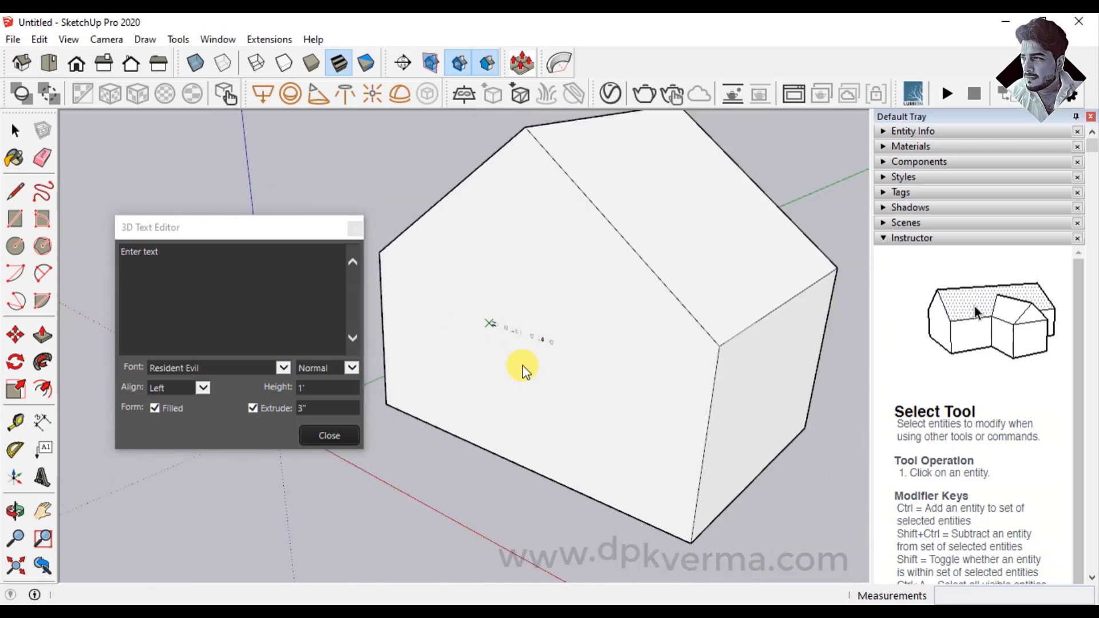
scroll(522, 364, "down", 1)
left_click(526, 353)
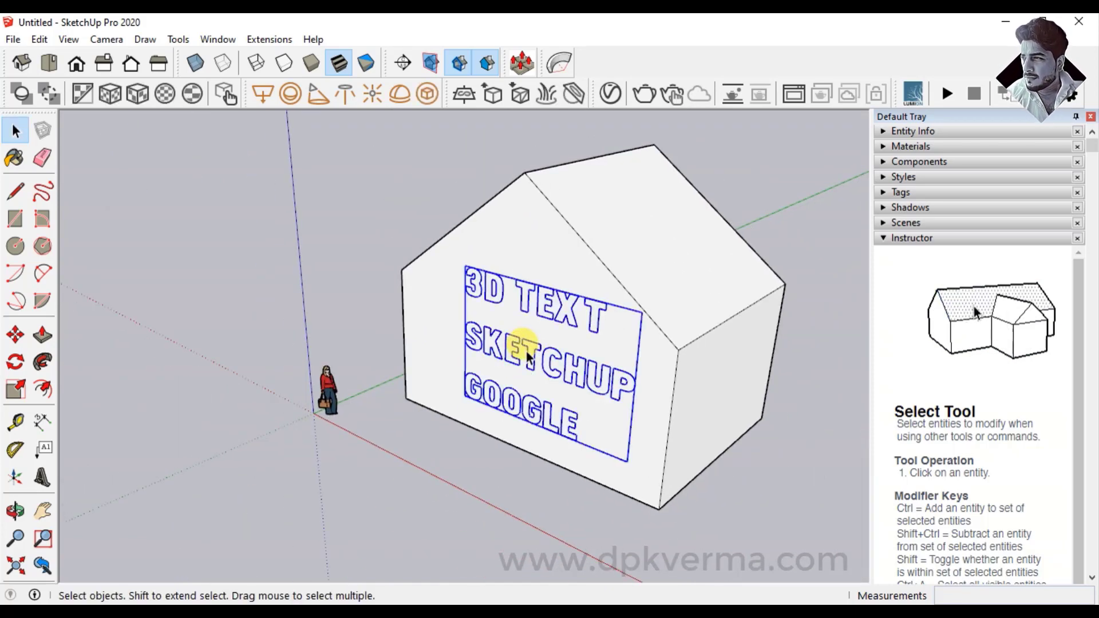
key("Delete")
scroll(524, 345, "down", 1)
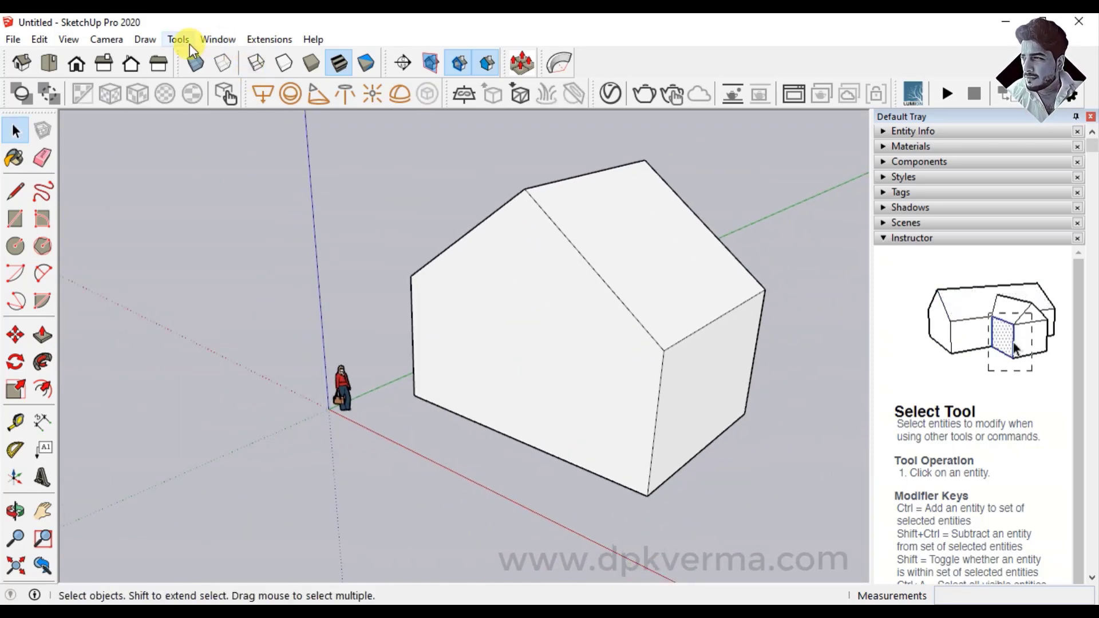
Start a new 3D text facing the front wall with the wording '3D TEXT'
left_click(144, 37)
left_click(173, 140)
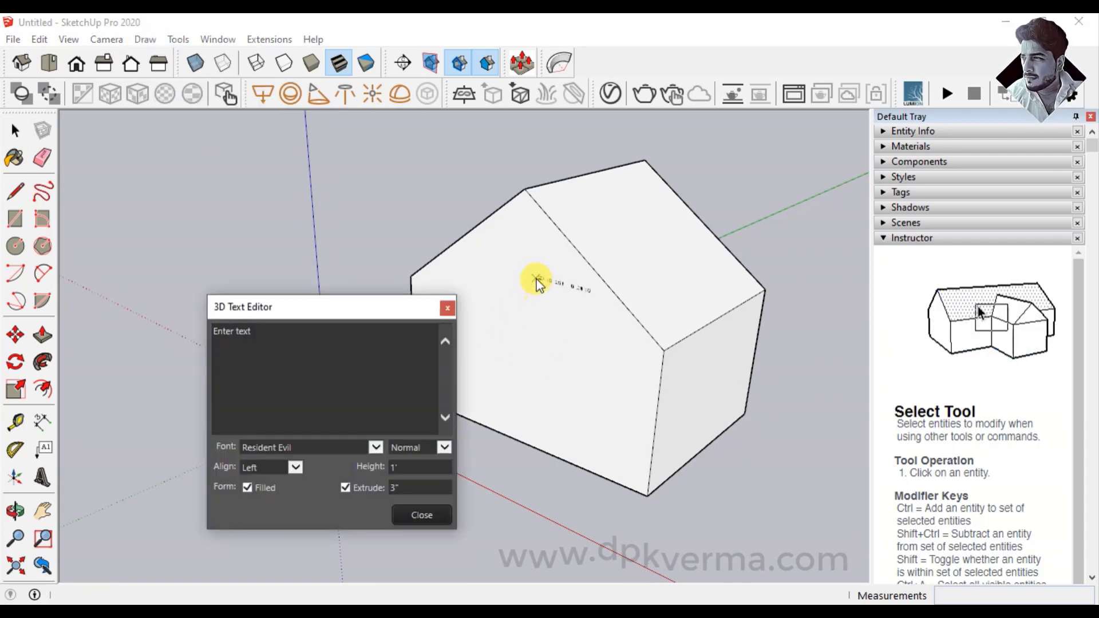
scroll(531, 400, "up", 2)
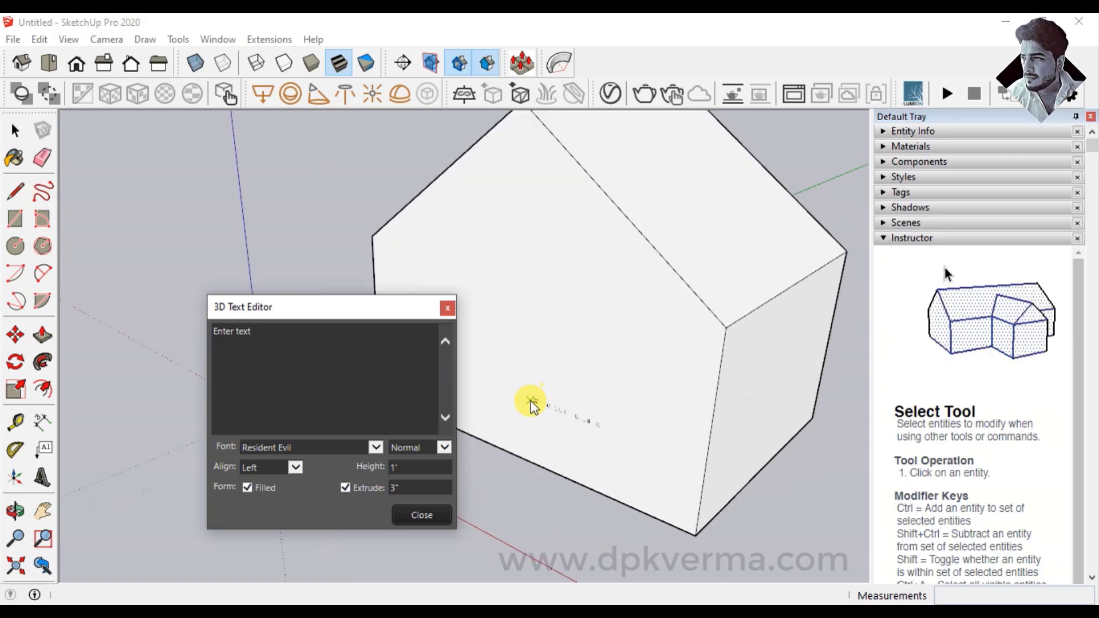
scroll(525, 387, "up", 2)
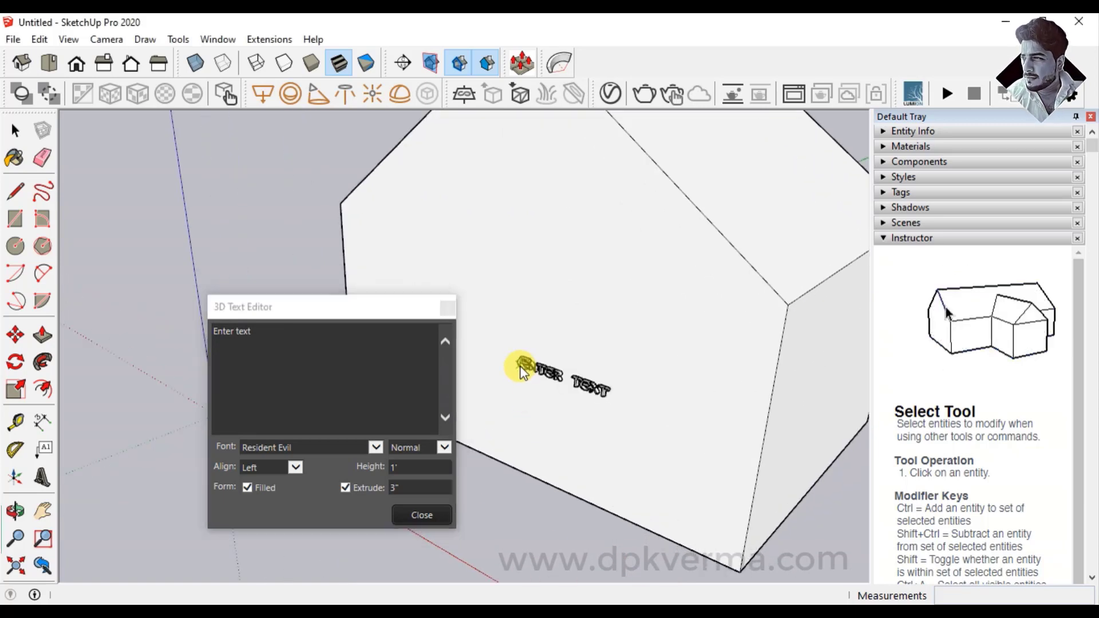
scroll(541, 383, "up", 1)
mouse_move(561, 390)
middle_mouse_down()
mouse_move(575, 354)
mouse_move(621, 373)
middle_mouse_up()
left_click(285, 348)
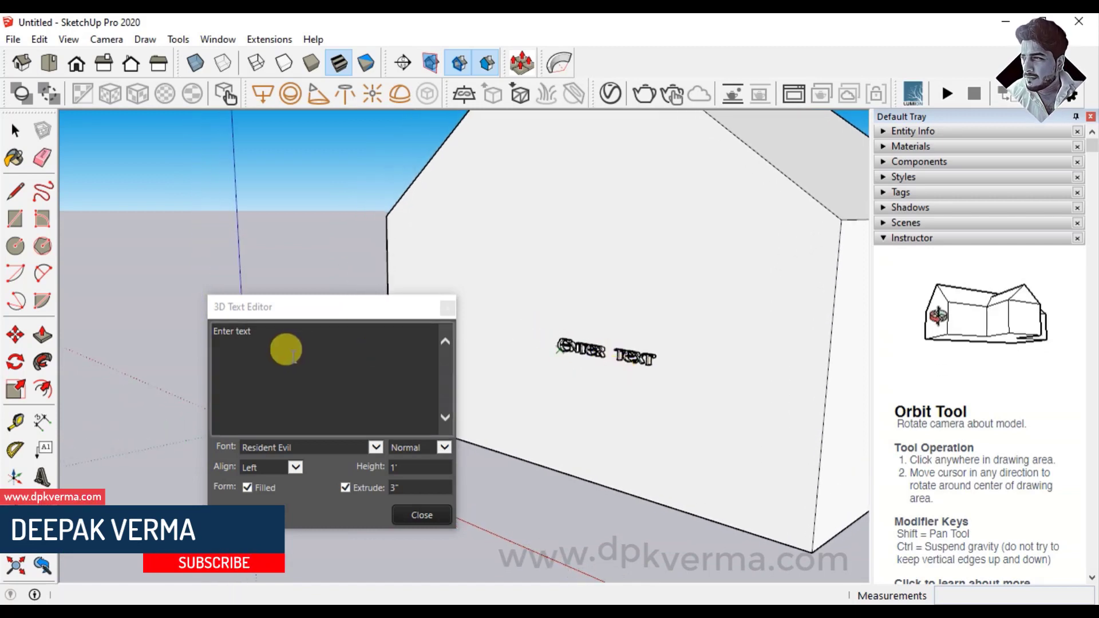
type("3")
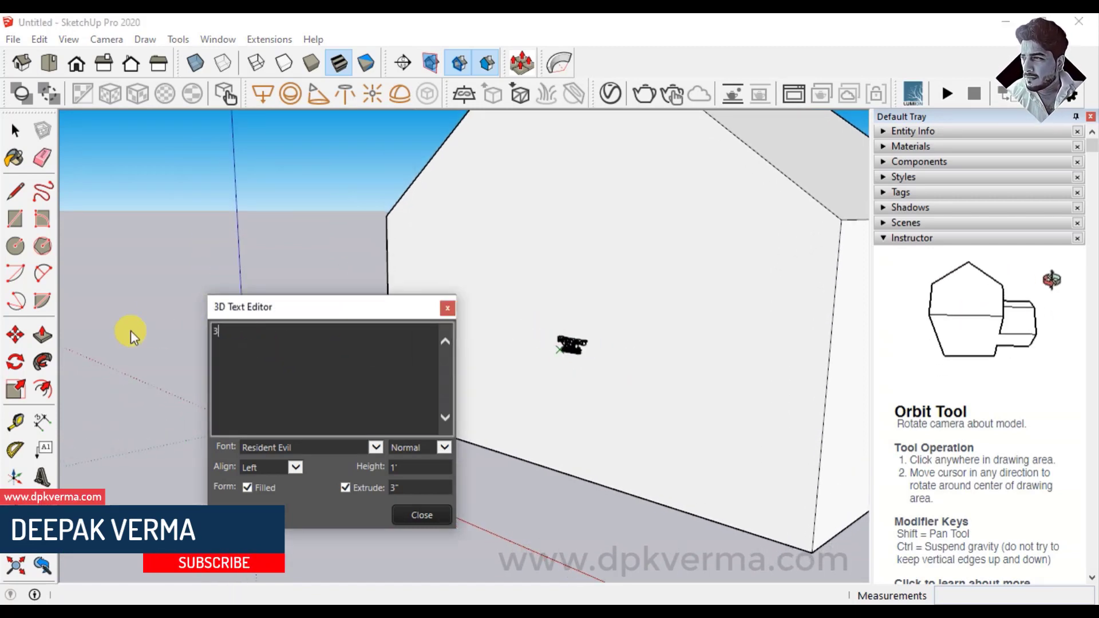
type("D")
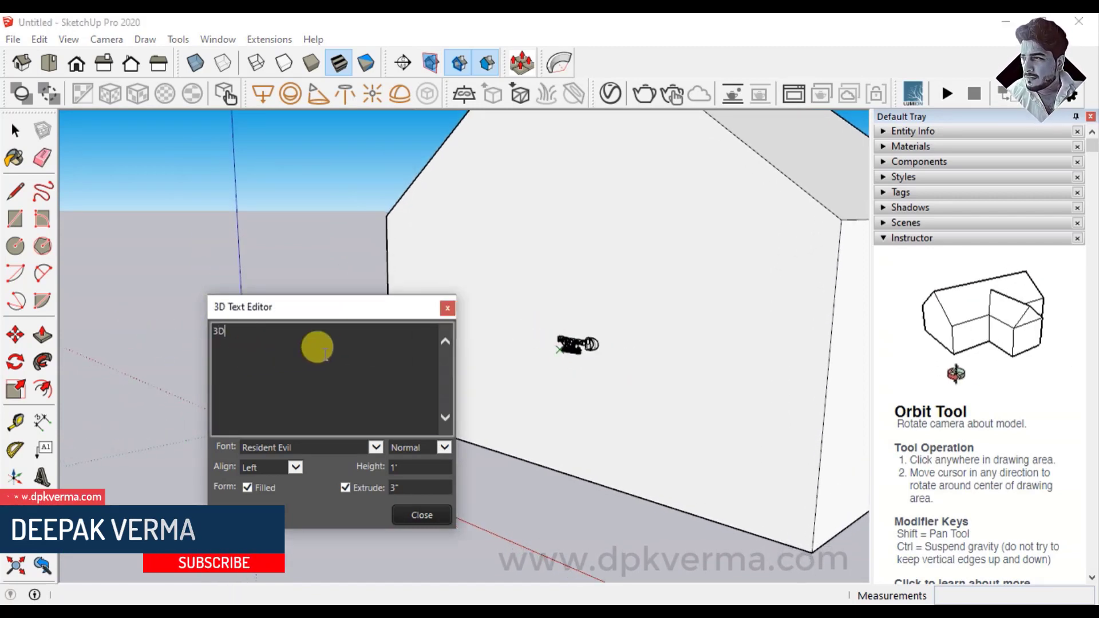
type(" TEXT")
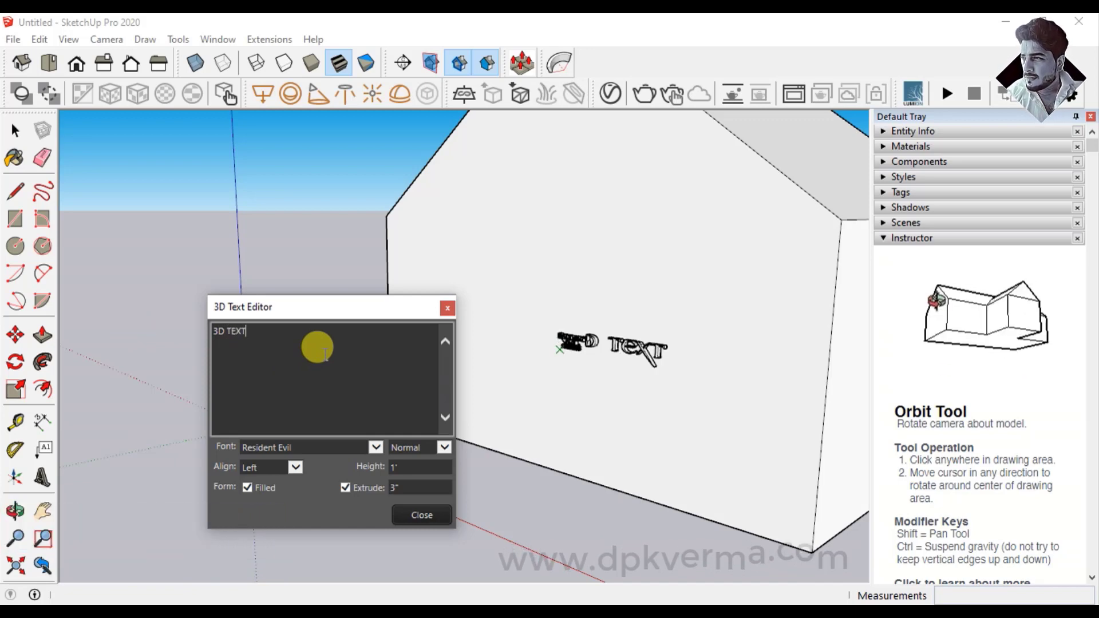
Switch the font to Raphael after trying Rhama, and set the height to 4'
left_click(376, 448)
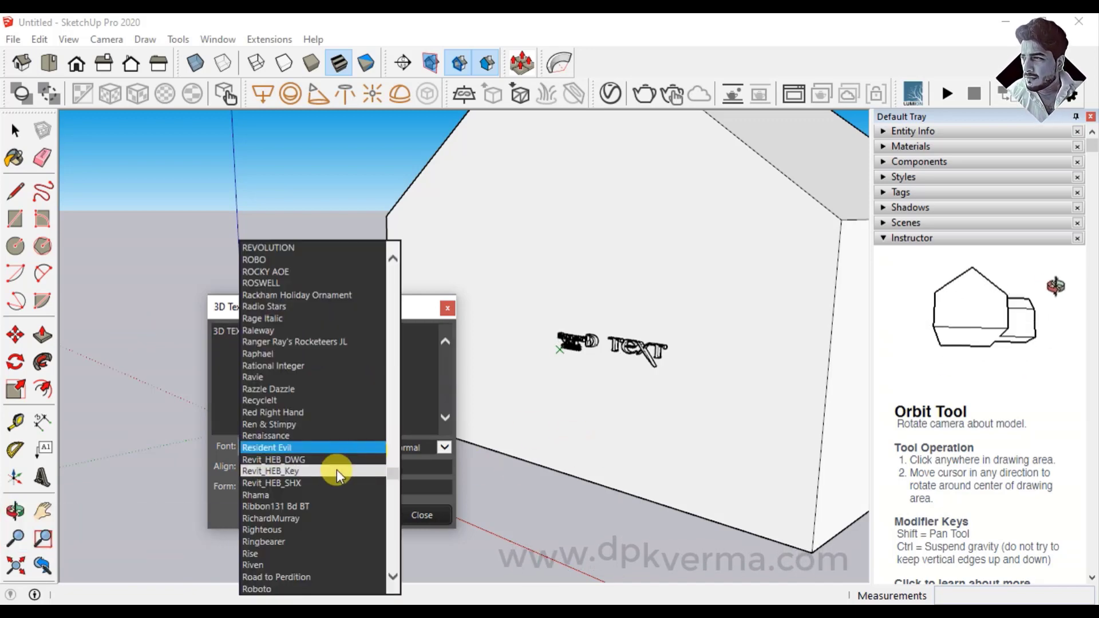
left_click(301, 499)
left_click(366, 447)
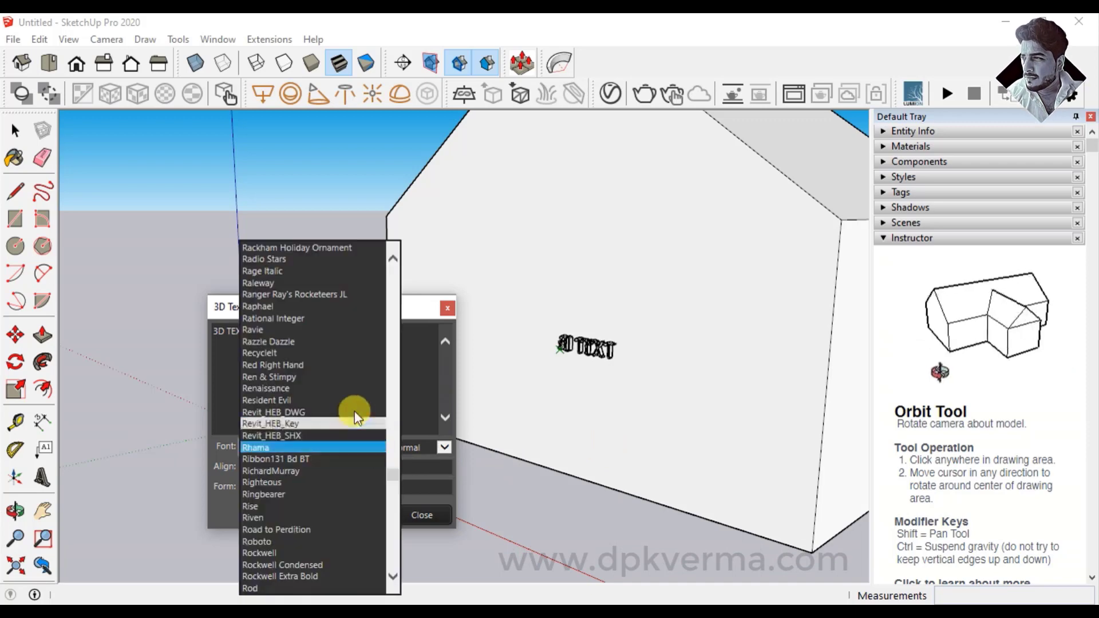
left_click(309, 308)
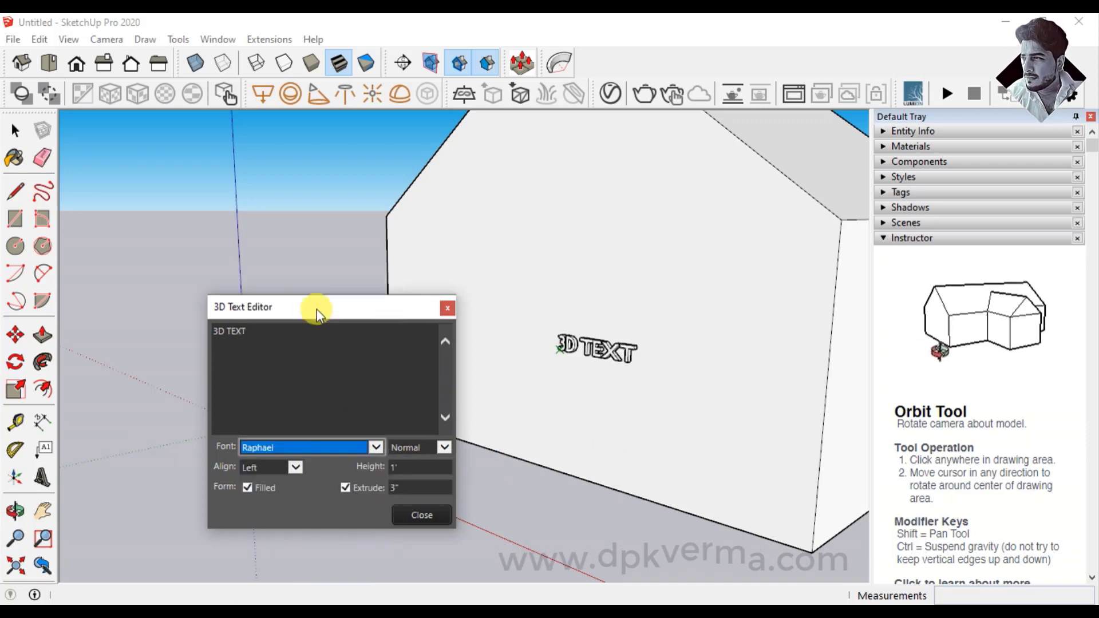
left_click(412, 468)
type("2")
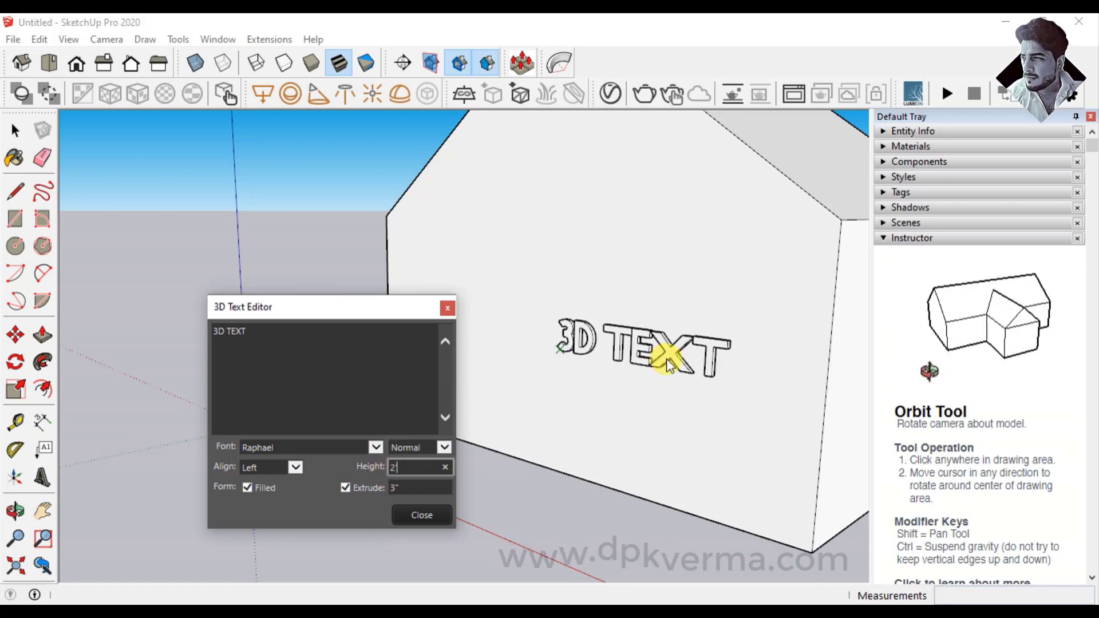
type("4")
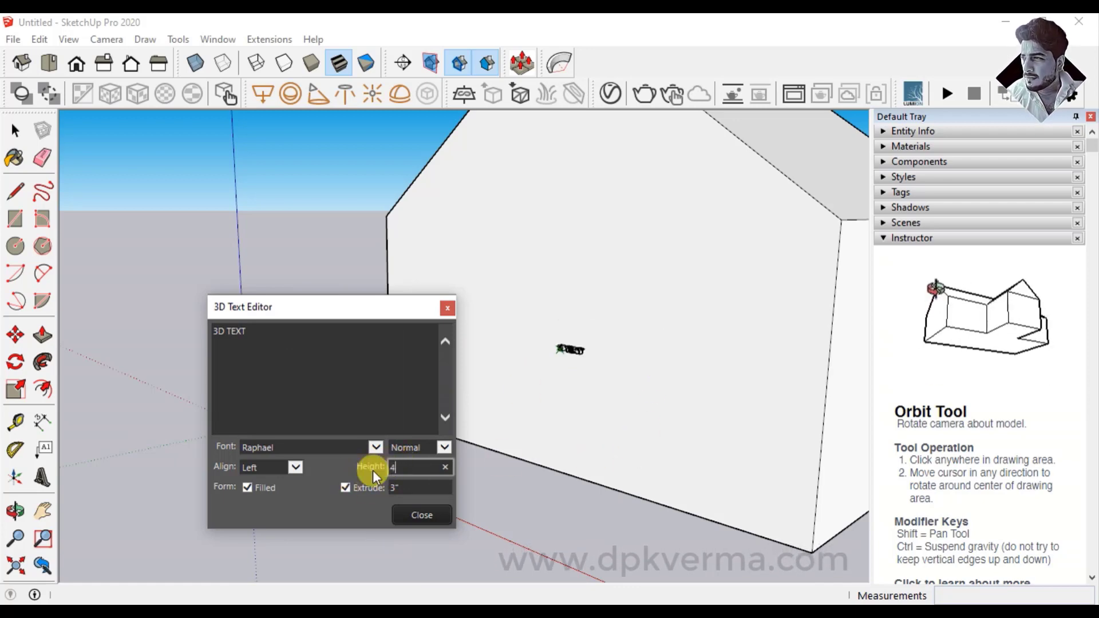
type("'")
mouse_move(617, 415)
middle_mouse_down()
mouse_move(633, 392)
mouse_move(584, 370)
middle_mouse_up()
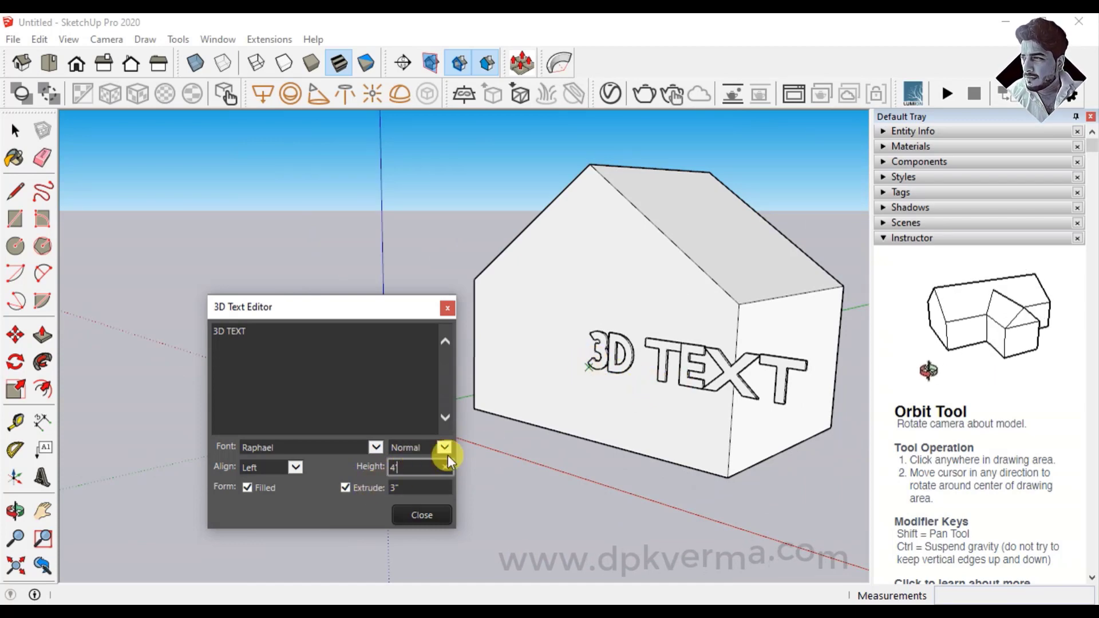
middle_click_drag(444, 449, 681, 390)
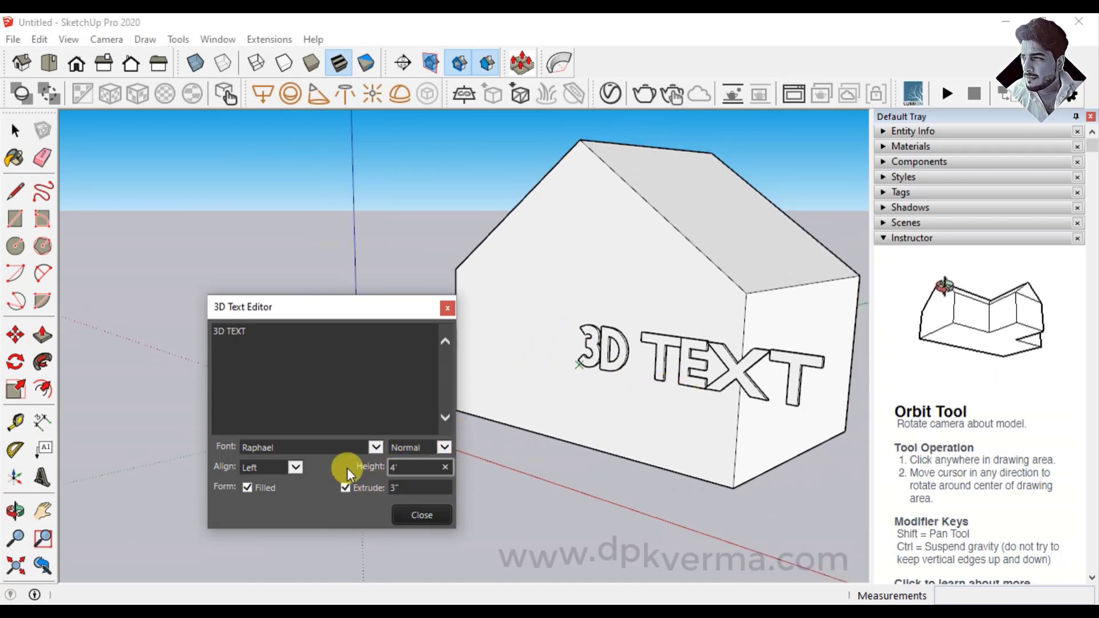
key("BackSpace")
Try Italic, then set the lettering style back to Bold
left_click(444, 447)
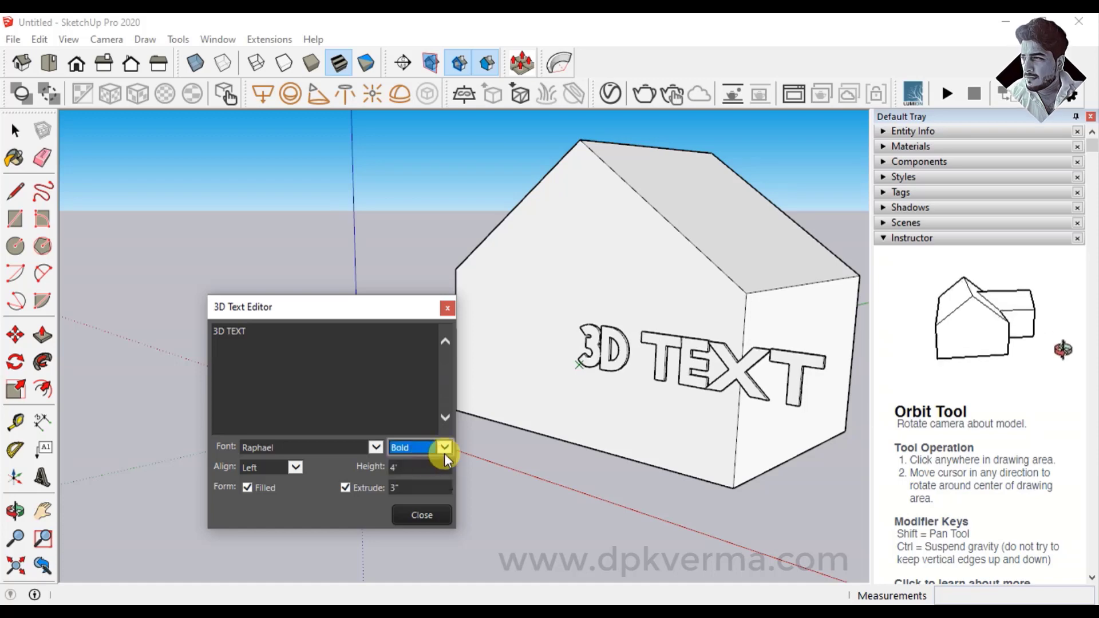
left_click(445, 447)
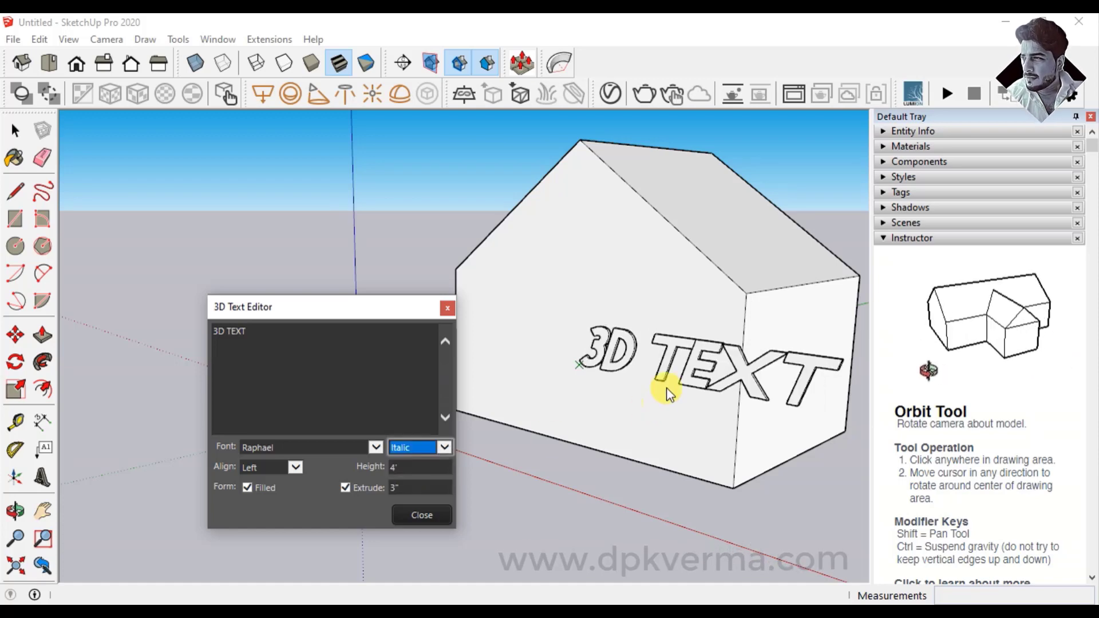
left_click(445, 449)
left_click(416, 438)
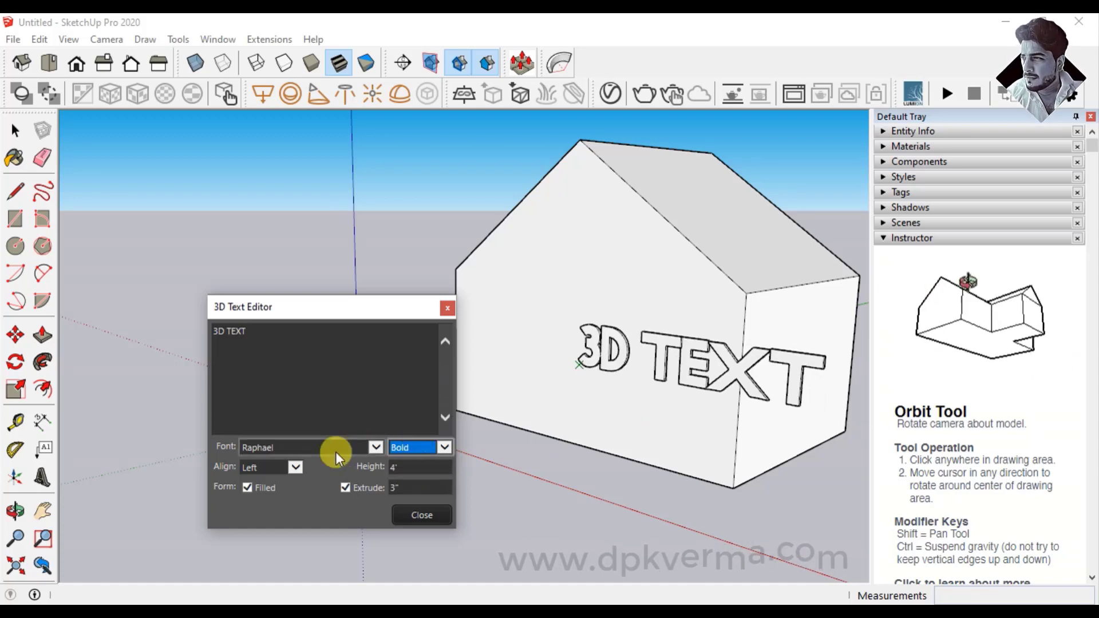
left_click(280, 330)
type("SKE")
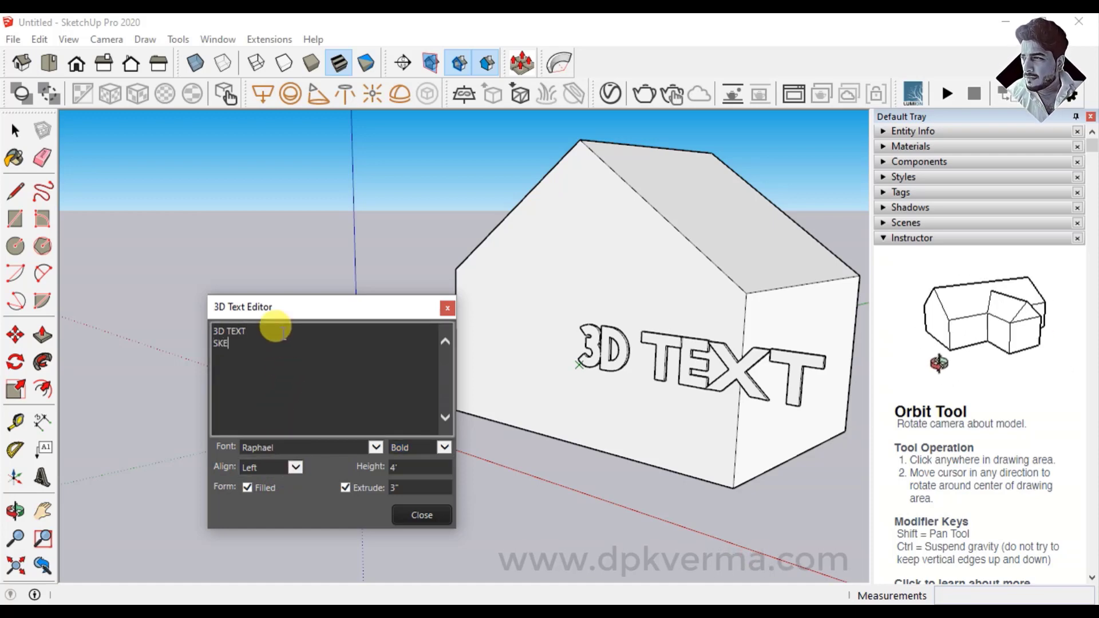
Add SKETCHUP and the author's name as new lines, set height 2, and center-align them
type("TCHUP")
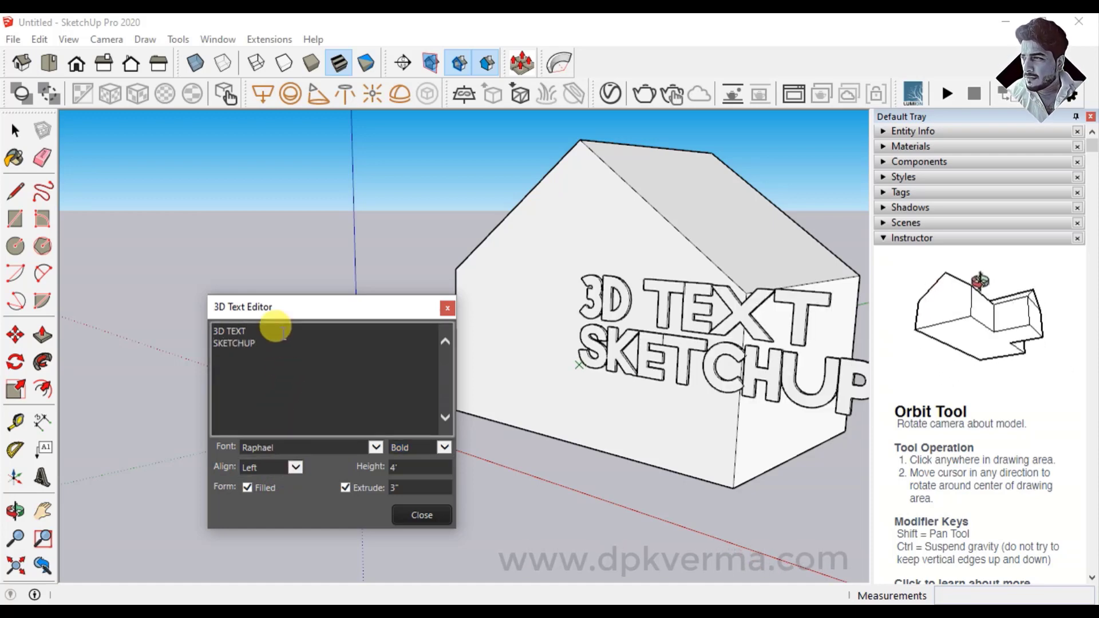
type(" DEEPAK VER")
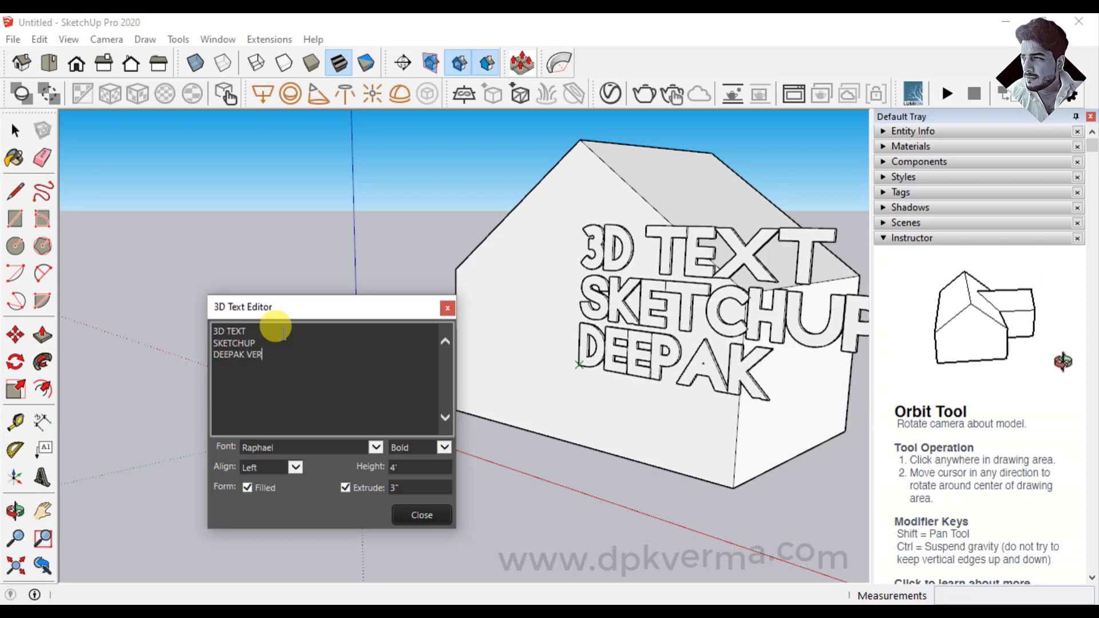
type("MA")
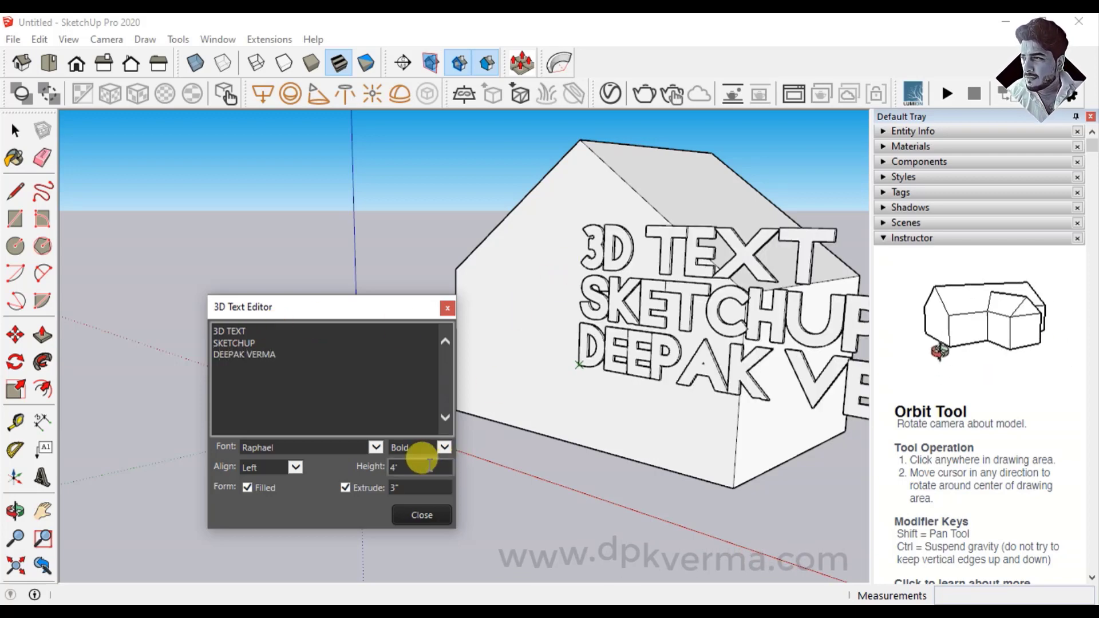
double_click(429, 465)
type("2")
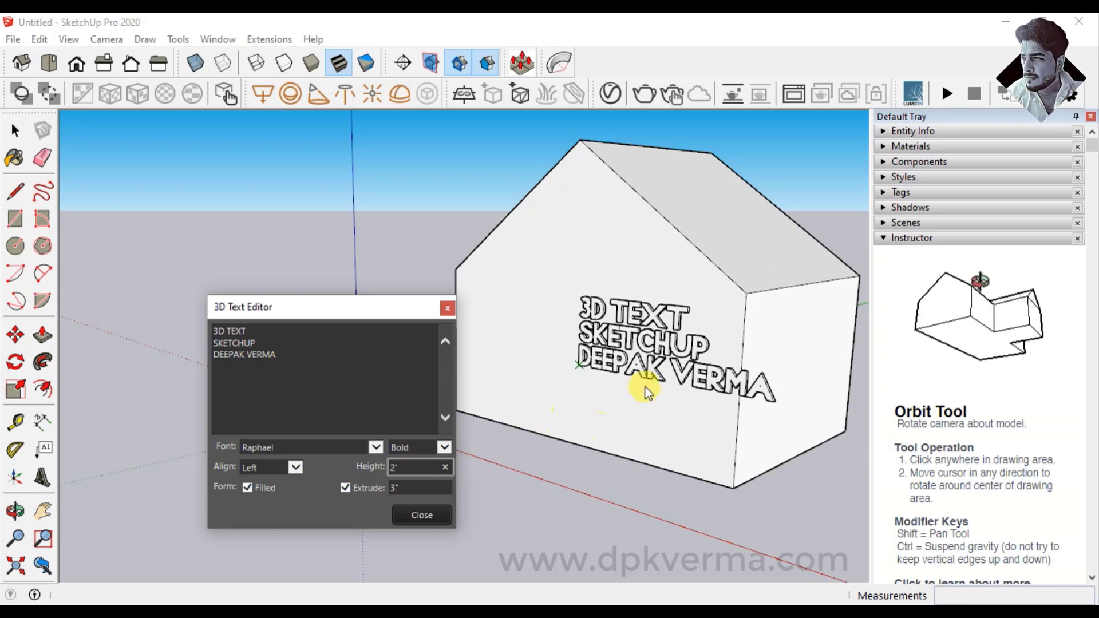
left_click(293, 467)
left_click(282, 478)
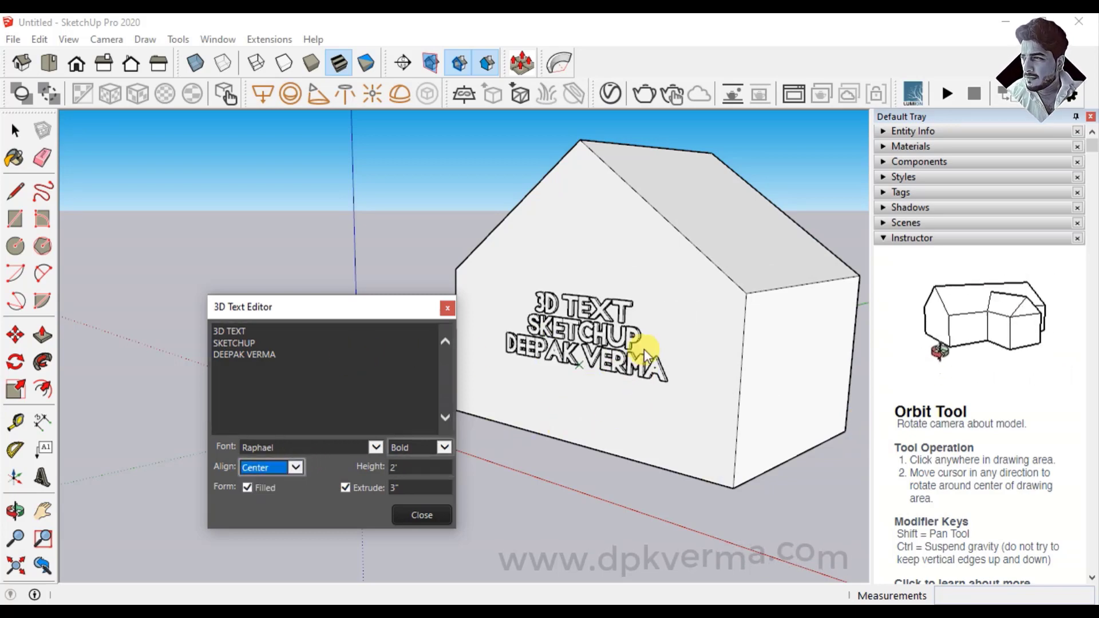
left_click(295, 467)
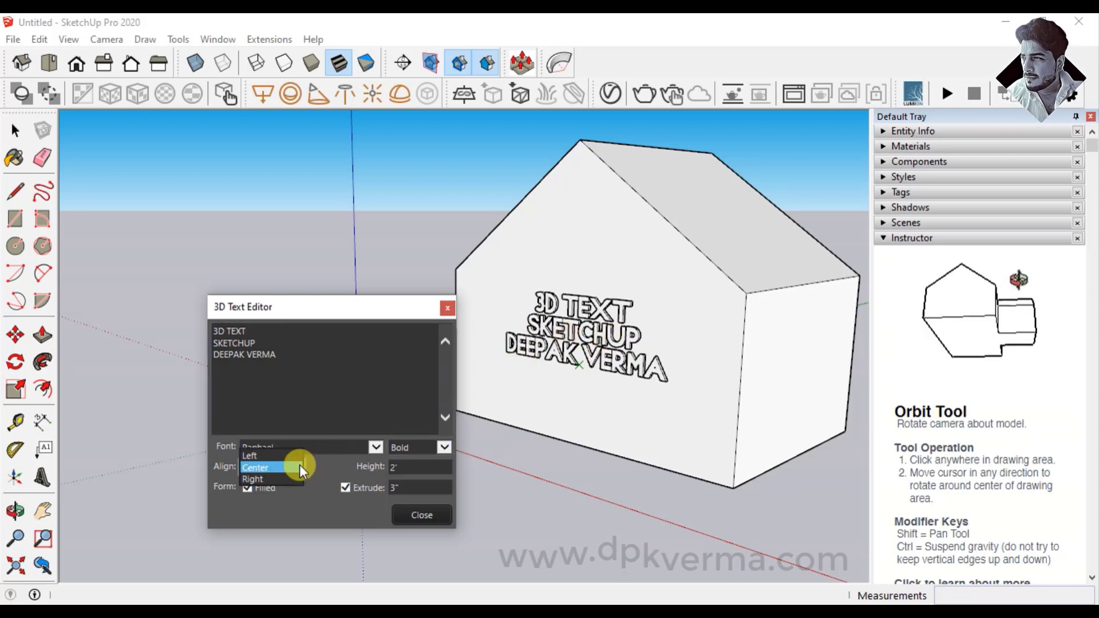
left_click(280, 487)
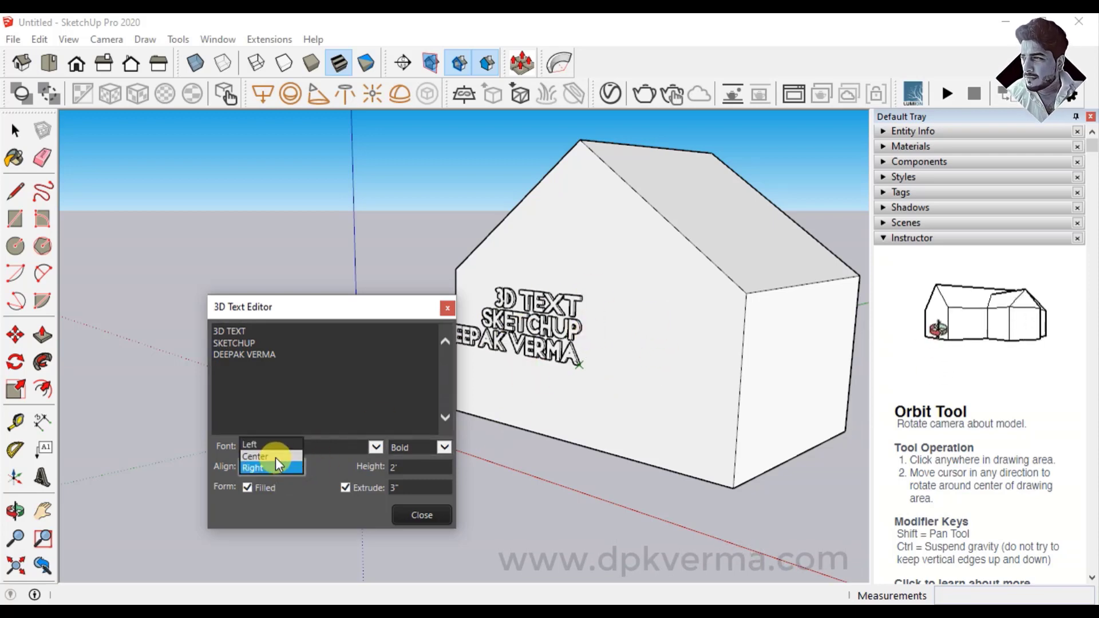
left_click(276, 458)
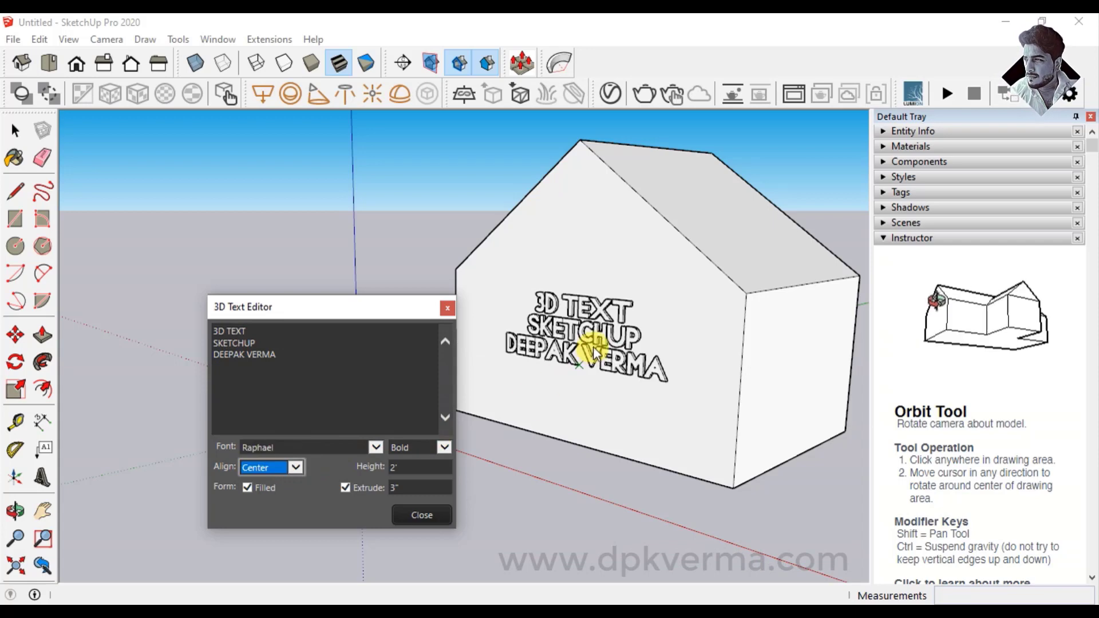
Keep the letters filled with a 6" extrusion after toggling both options, then place the text
left_click(247, 487)
scroll(580, 331, "up", 3)
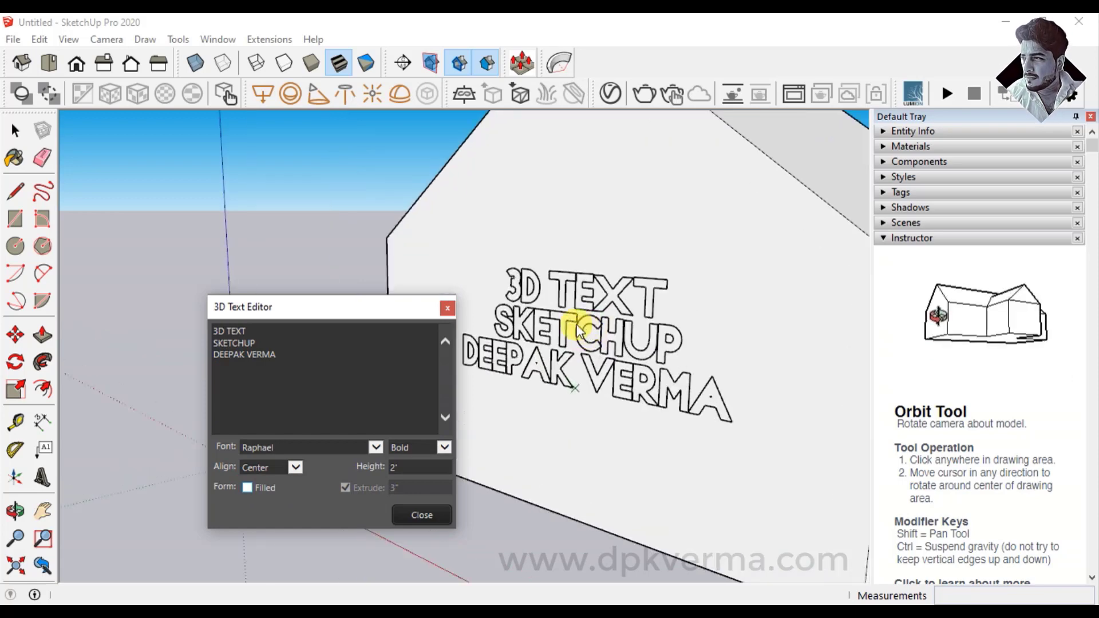
scroll(578, 331, "up", 2)
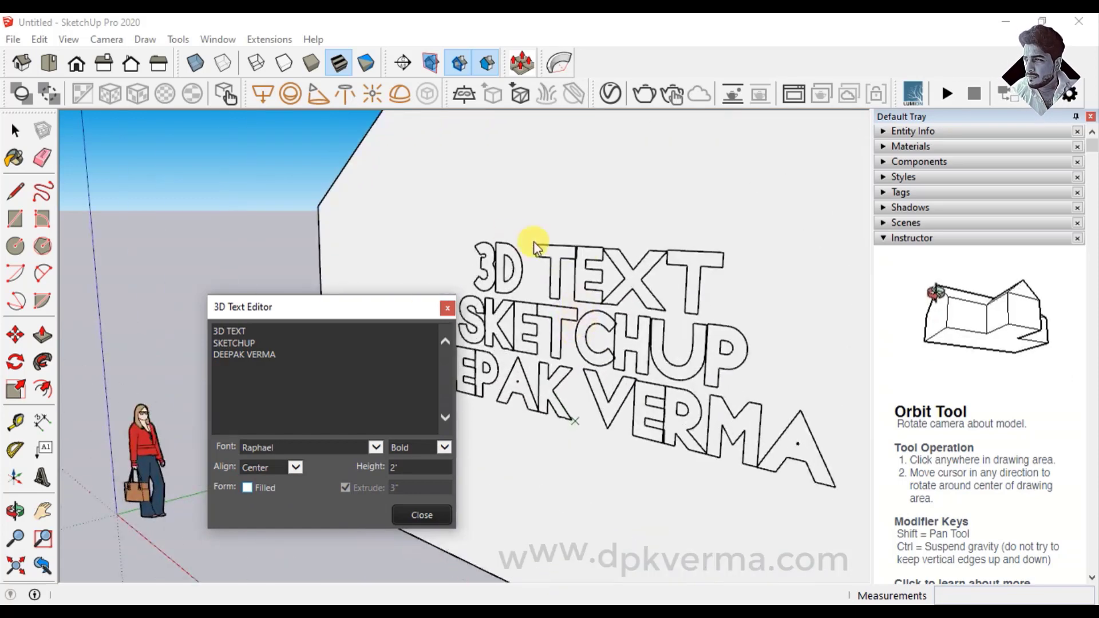
left_click(280, 481)
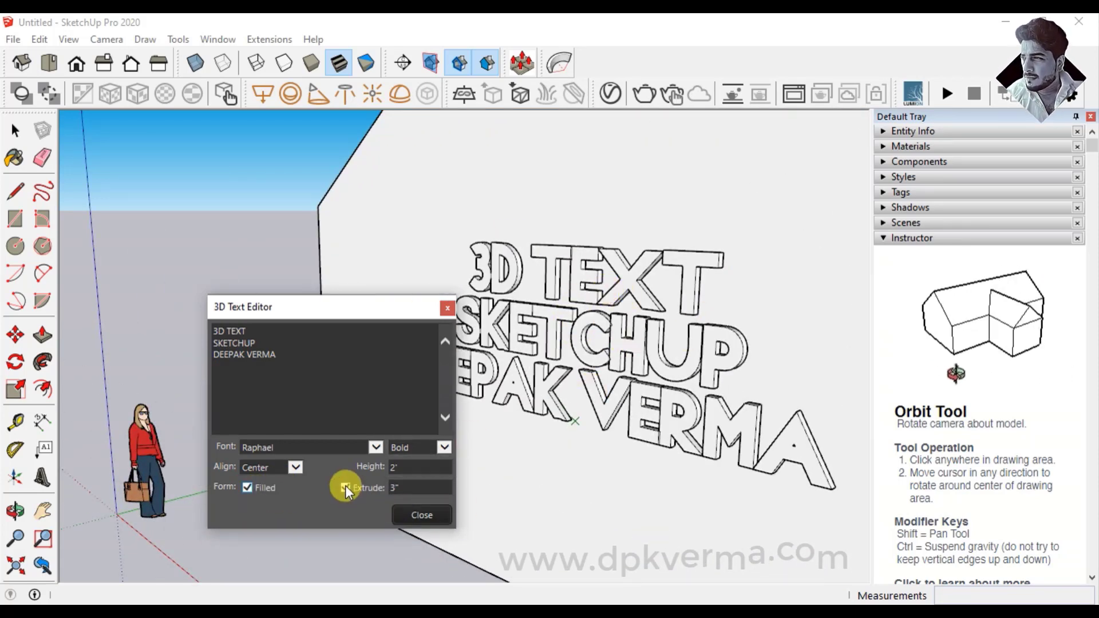
left_click(390, 487)
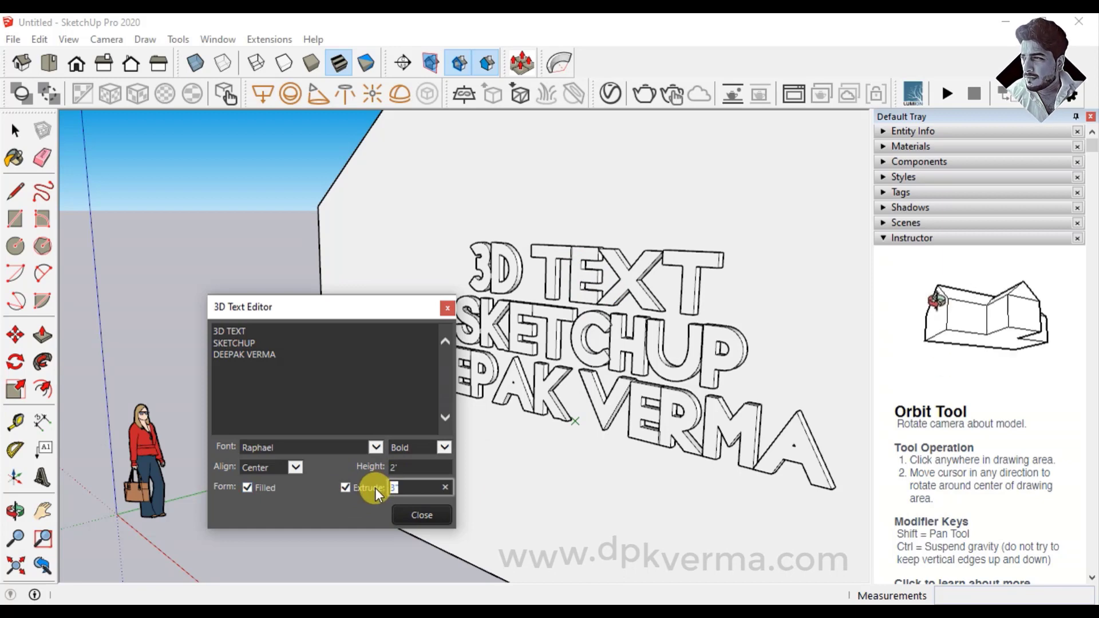
type("6")
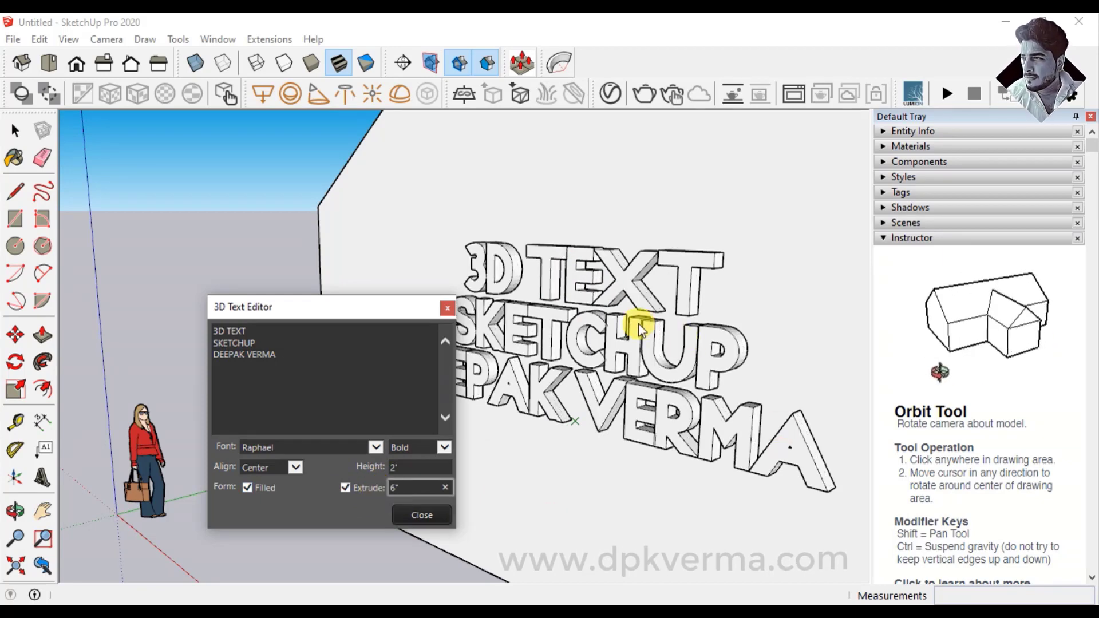
left_click(346, 485)
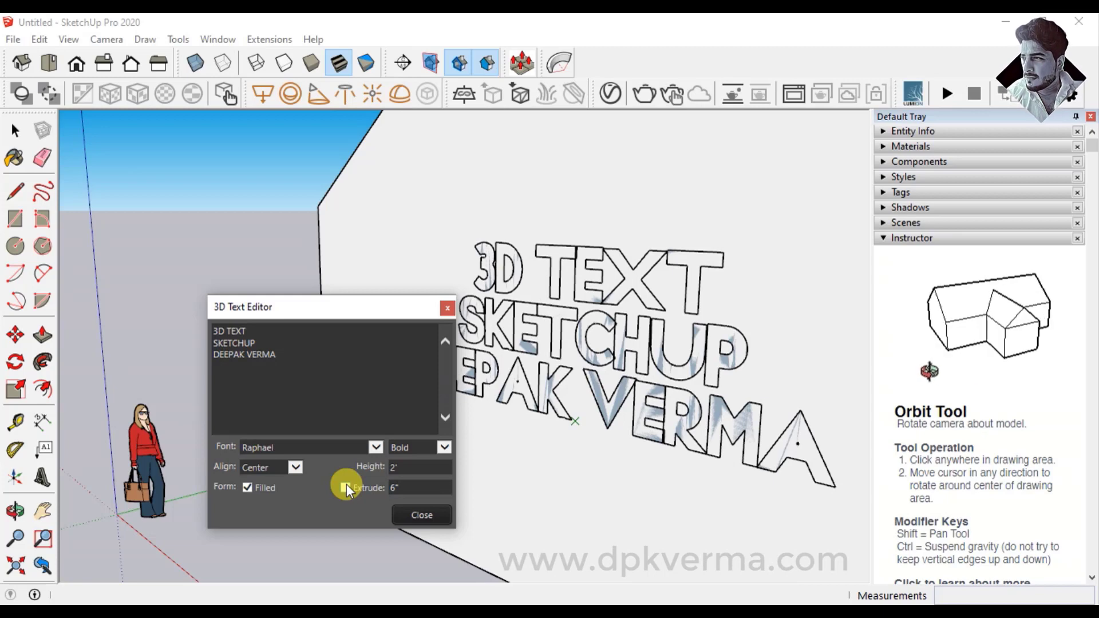
left_click(257, 489)
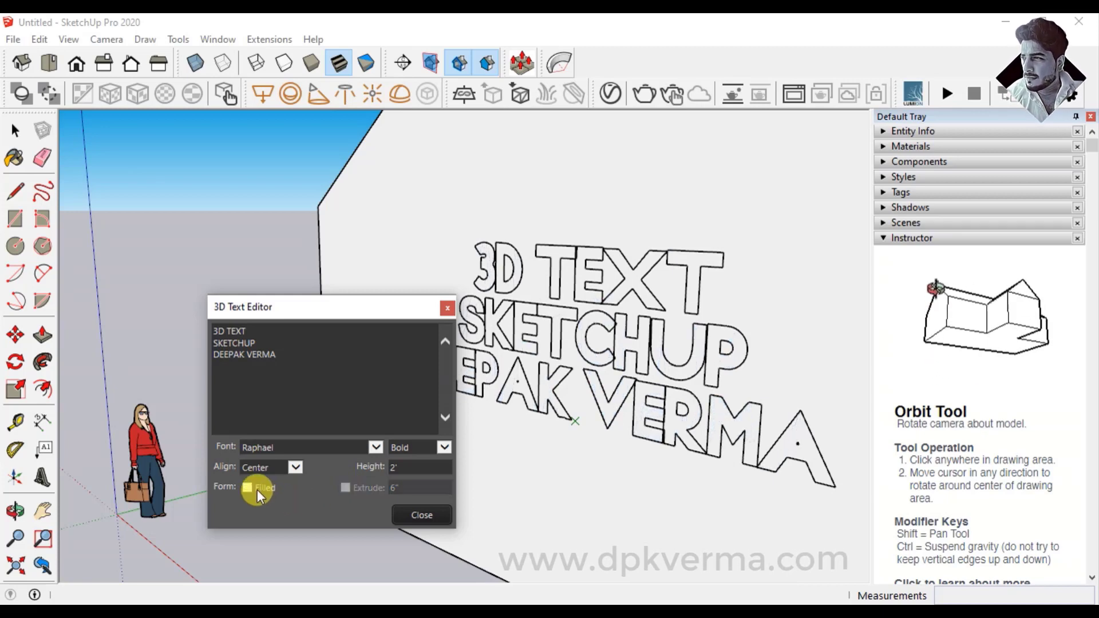
left_click(256, 489)
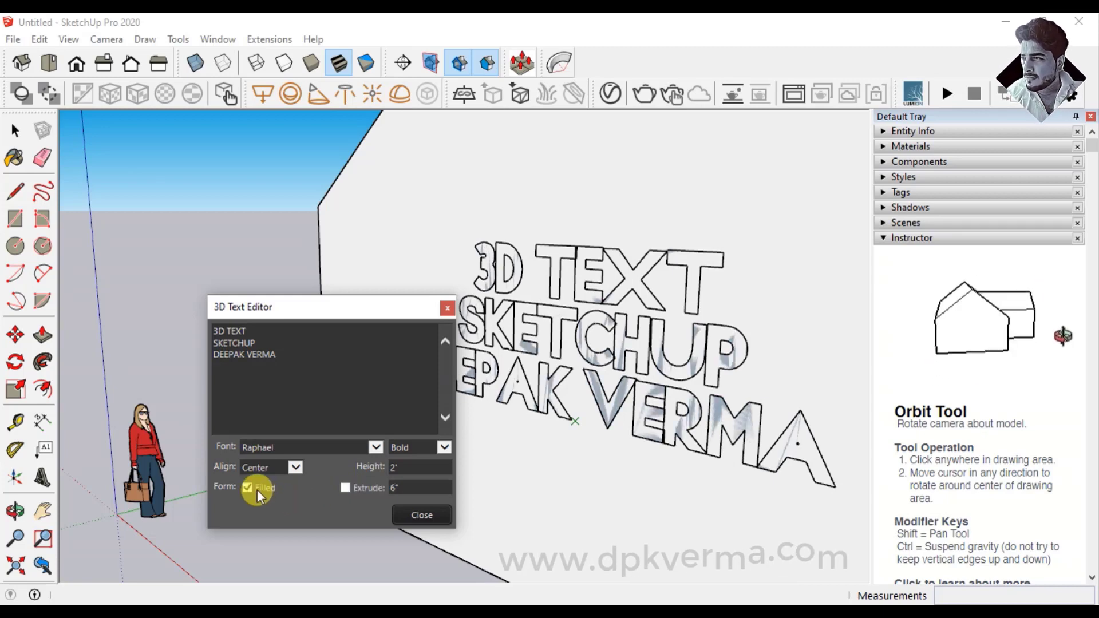
left_click(347, 486)
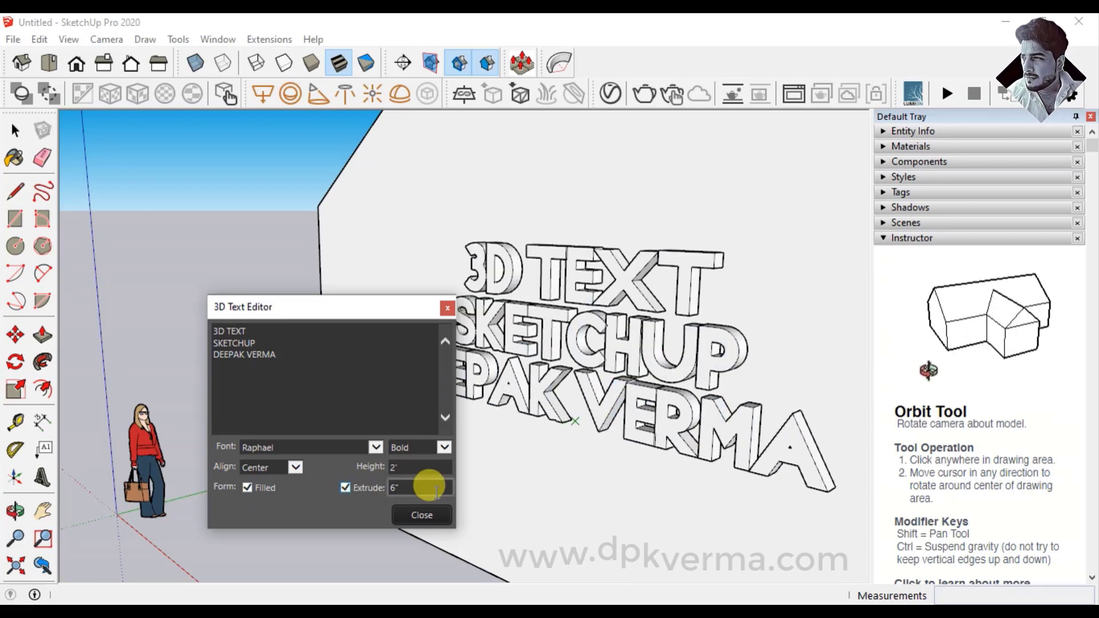
left_click(421, 509)
Reopen the wall lettering via right-click Edit Text and drag the editor aside
scroll(642, 331, "down", 5)
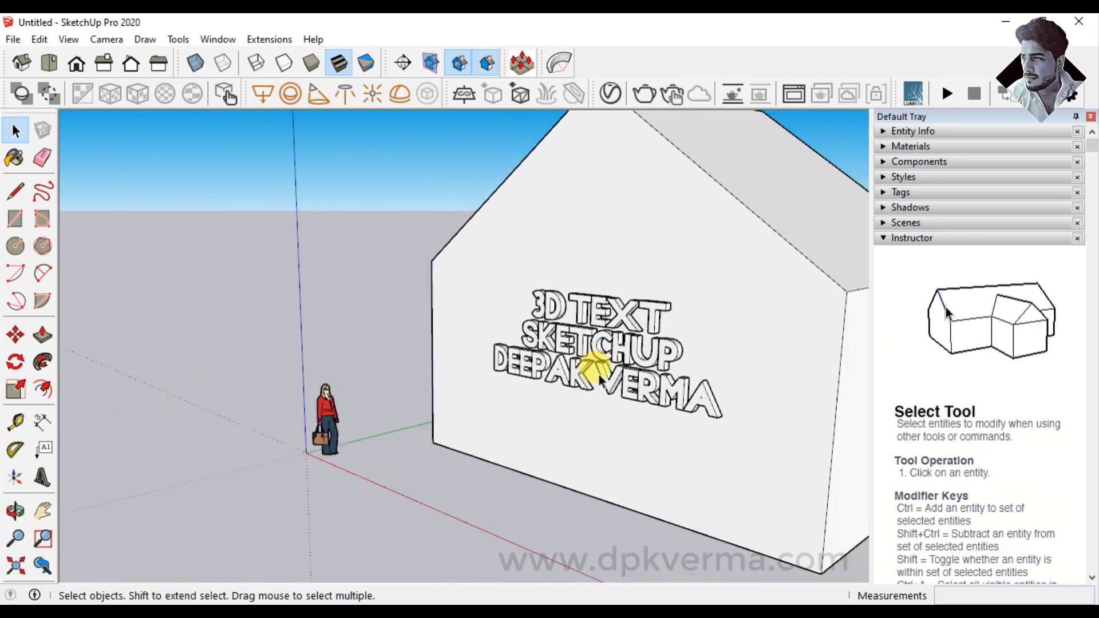
scroll(642, 344, "up", 2)
scroll(642, 355, "up", 2)
scroll(642, 355, "down", 2)
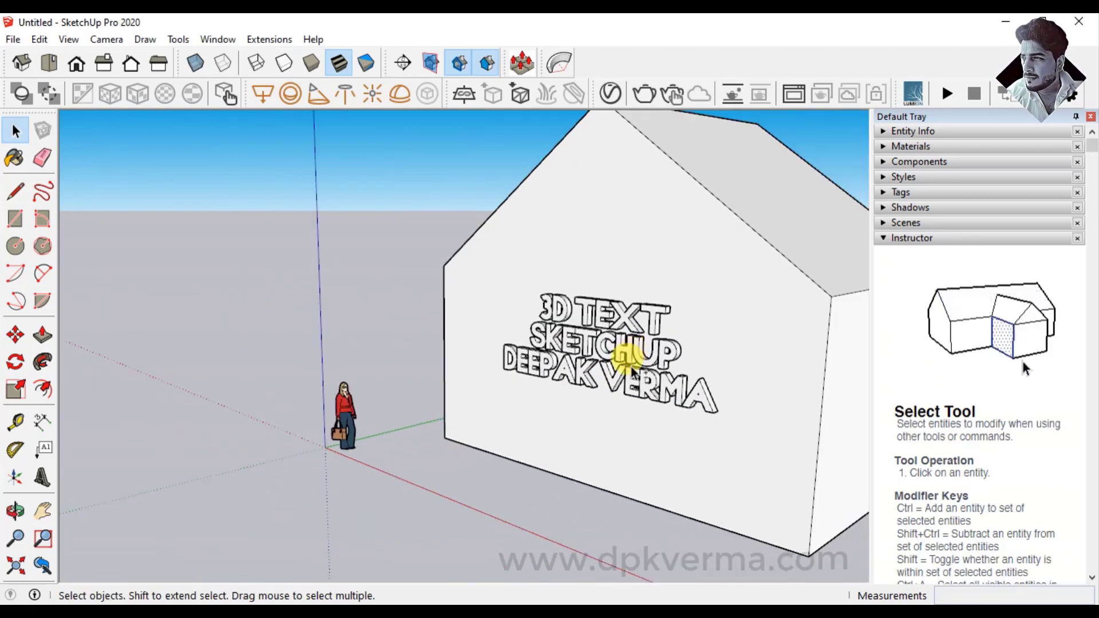
middle_click_drag(642, 355, 544, 338)
left_click(543, 337)
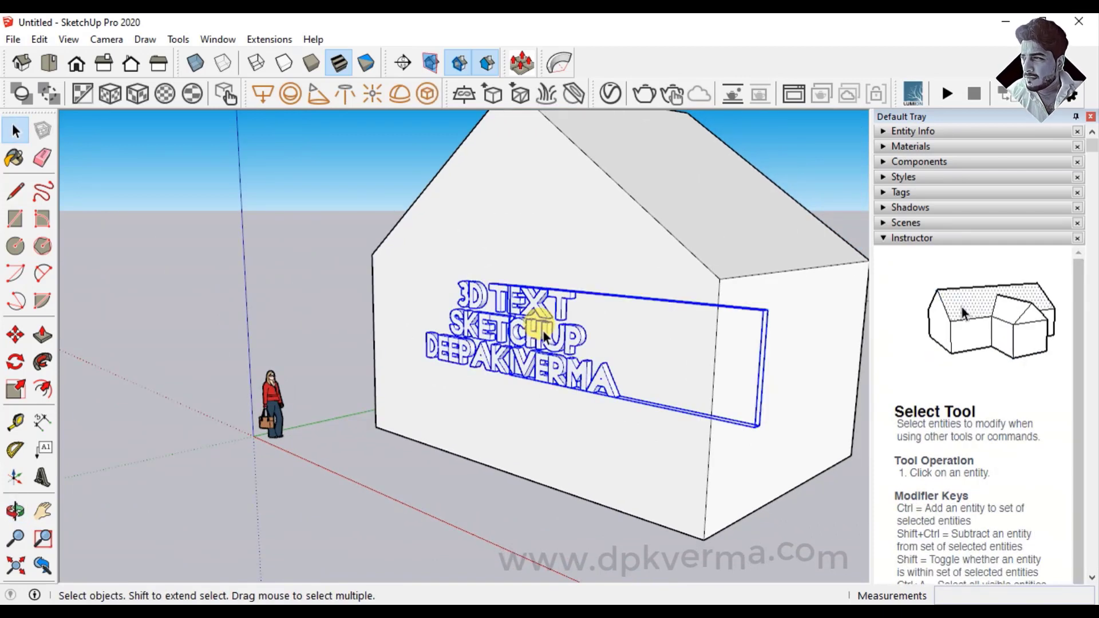
right_click(544, 336)
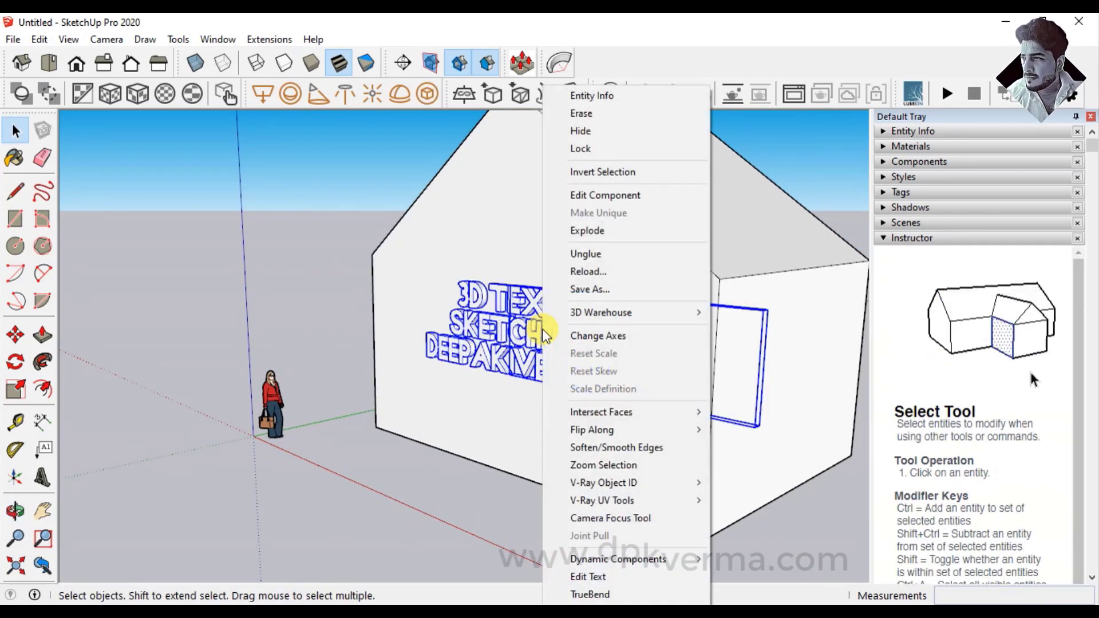
left_click(598, 571)
left_click_drag(353, 312, 283, 265)
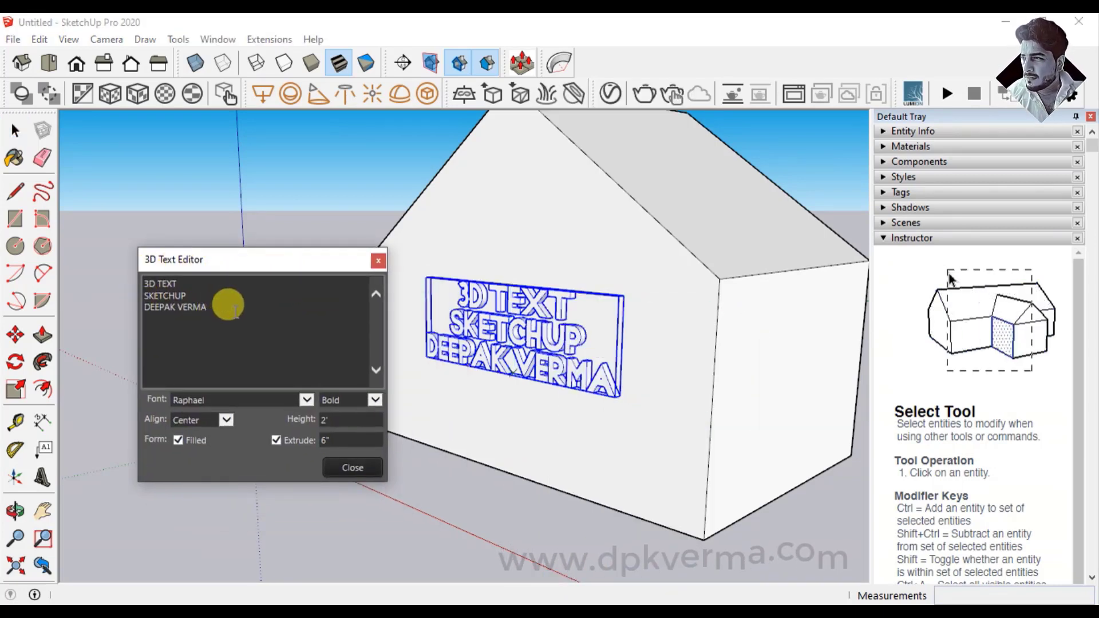
Delete the author's name and SKETCHUP lines, leaving only '3D TEXT'
left_click_drag(229, 309, 141, 307)
key("BackSpace")
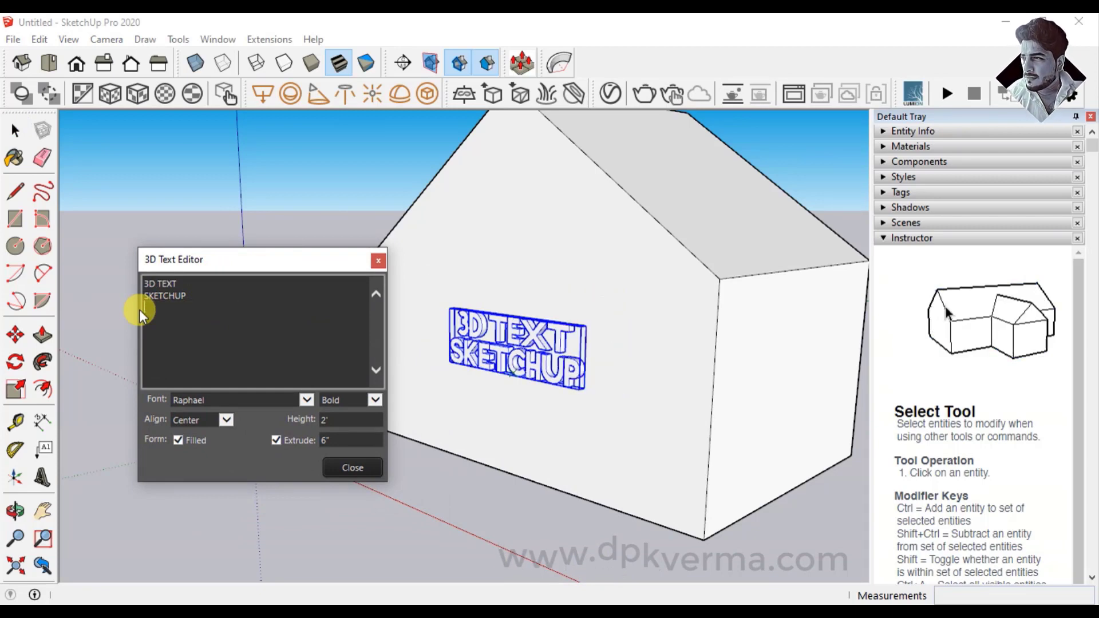
left_click_drag(189, 297, 129, 307)
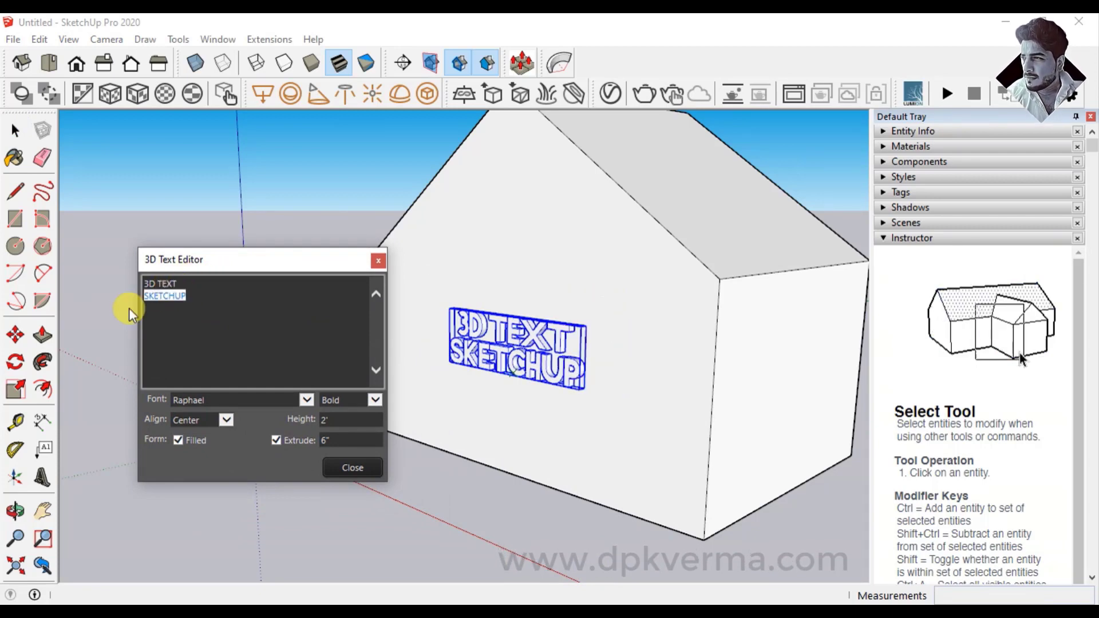
key("BackSpace")
key("BackSpace")
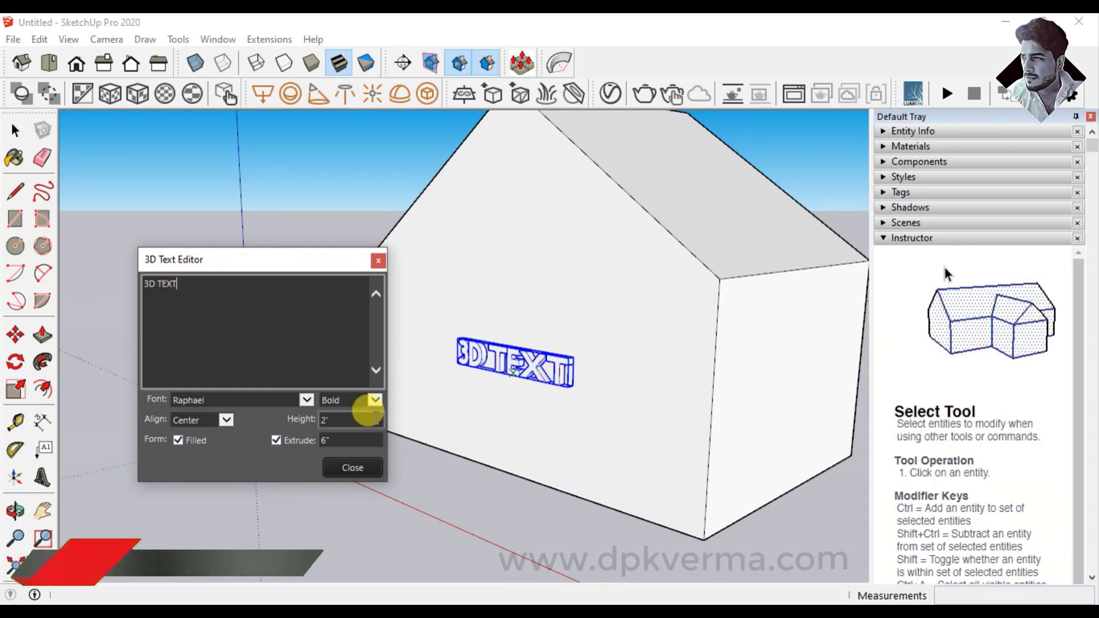
Set the 3D text height to 6' and place the lettering
left_click_drag(338, 415, 305, 425)
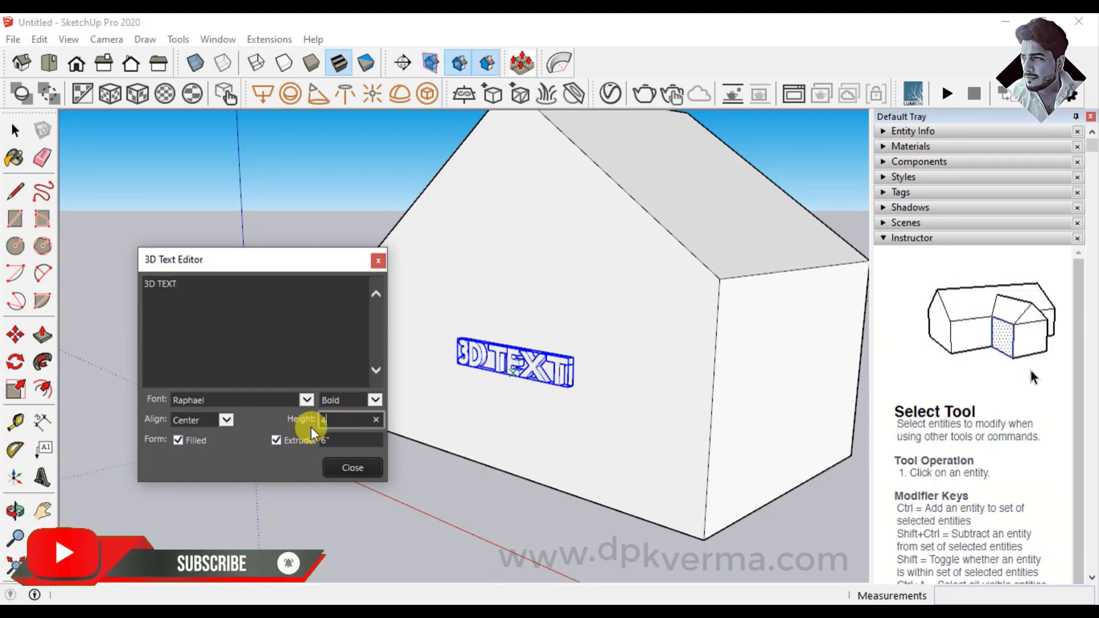
type("4")
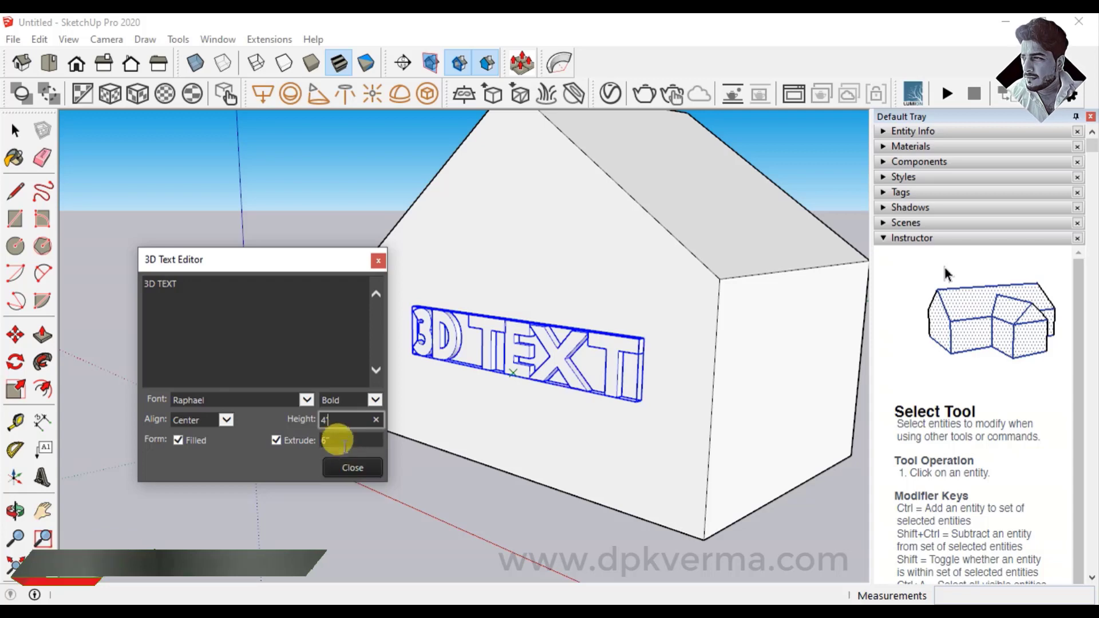
type("6")
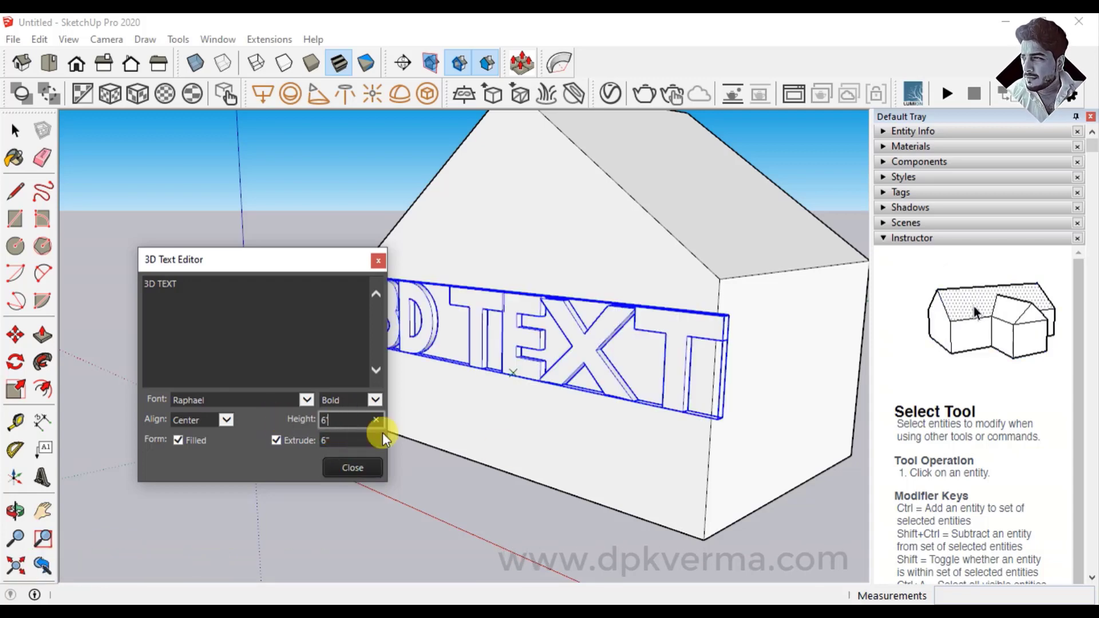
left_click_drag(279, 270, 232, 283)
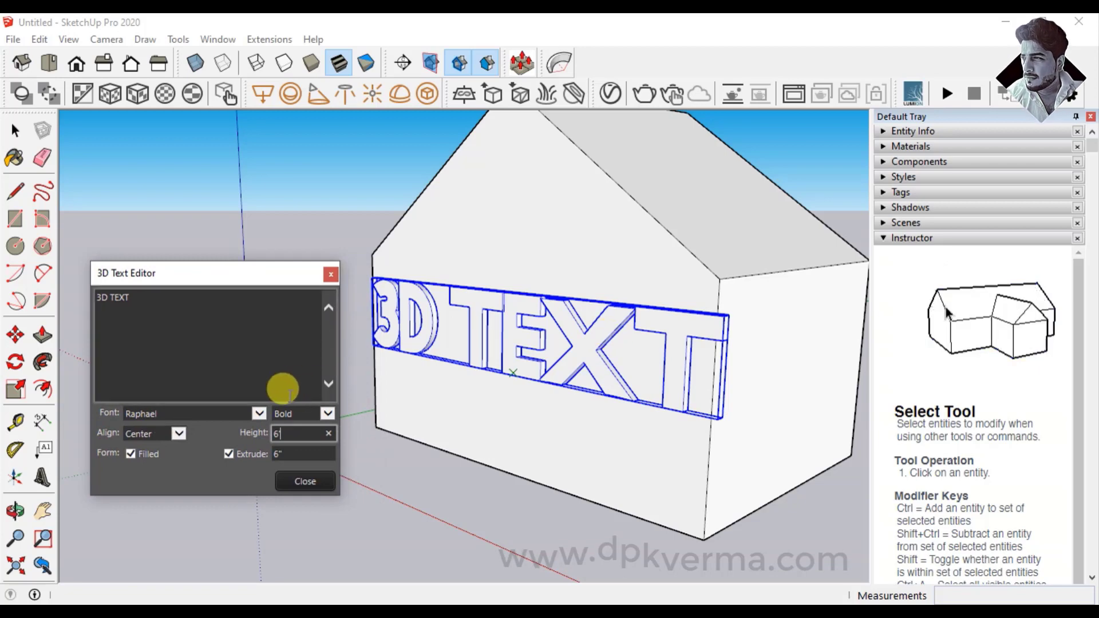
left_click(299, 482)
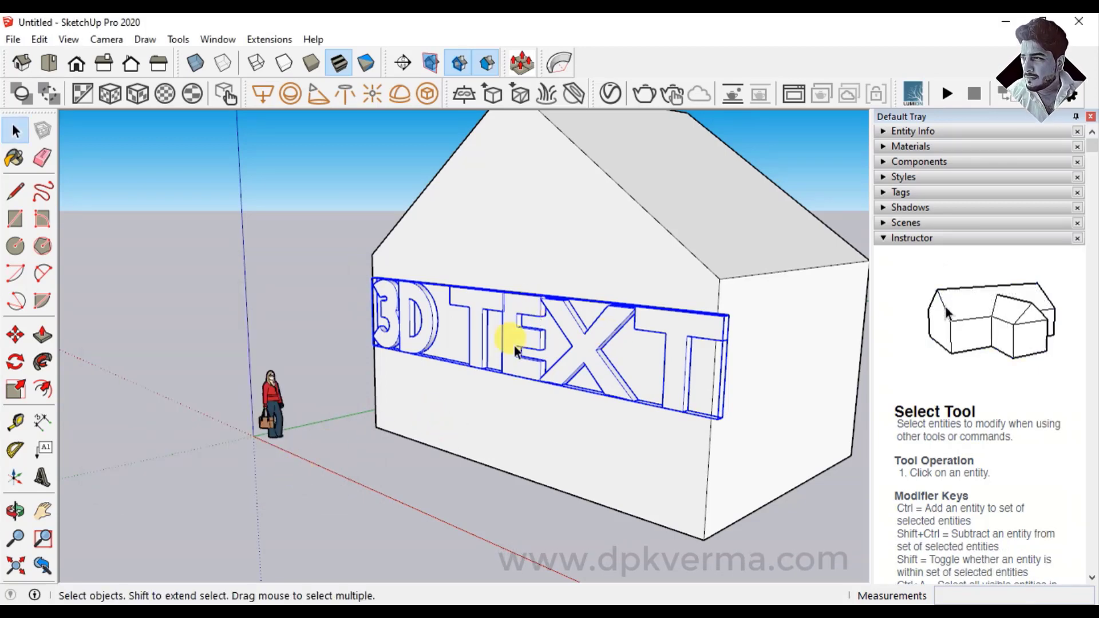
Scale the '3D TEXT' group slightly smaller from a corner grip, then reselect it
left_click(23, 390)
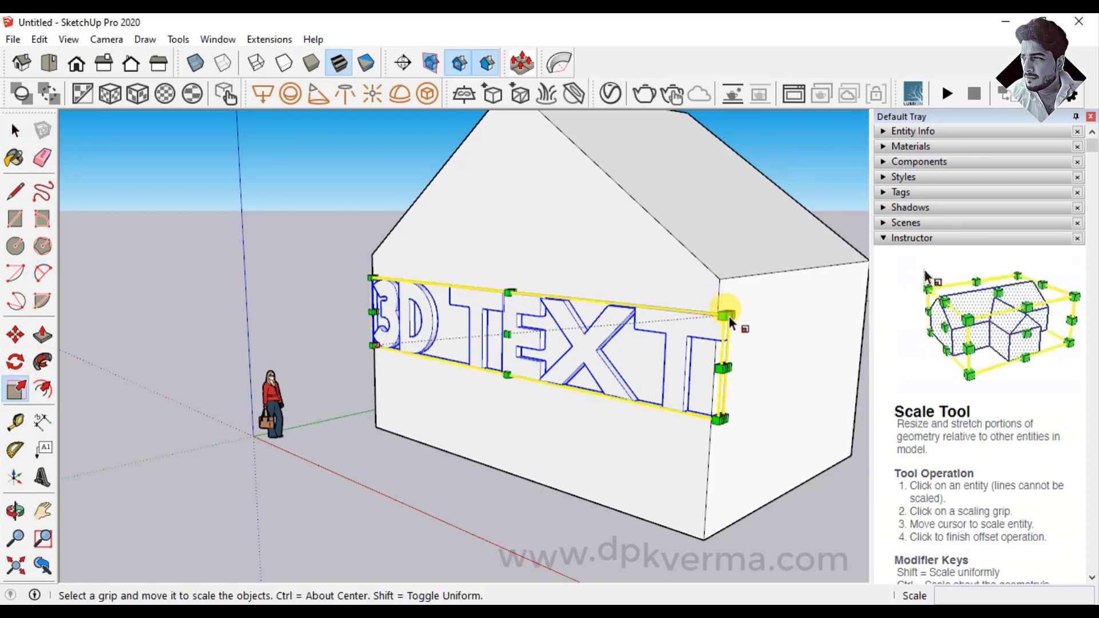
left_click_drag(733, 319, 694, 321)
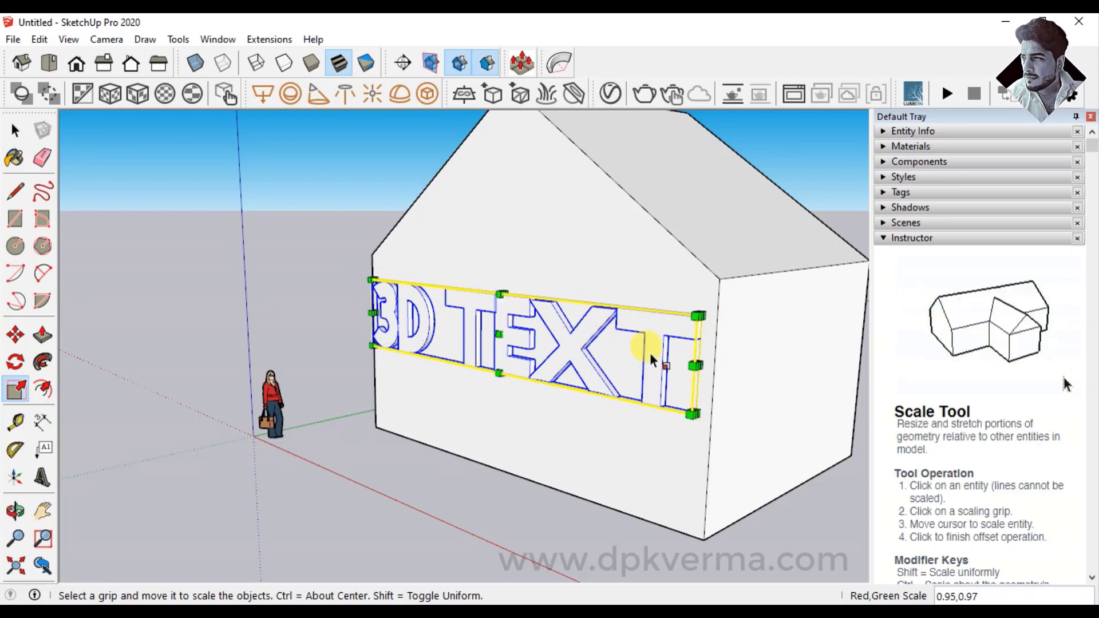
middle_click_drag(650, 353, 632, 375)
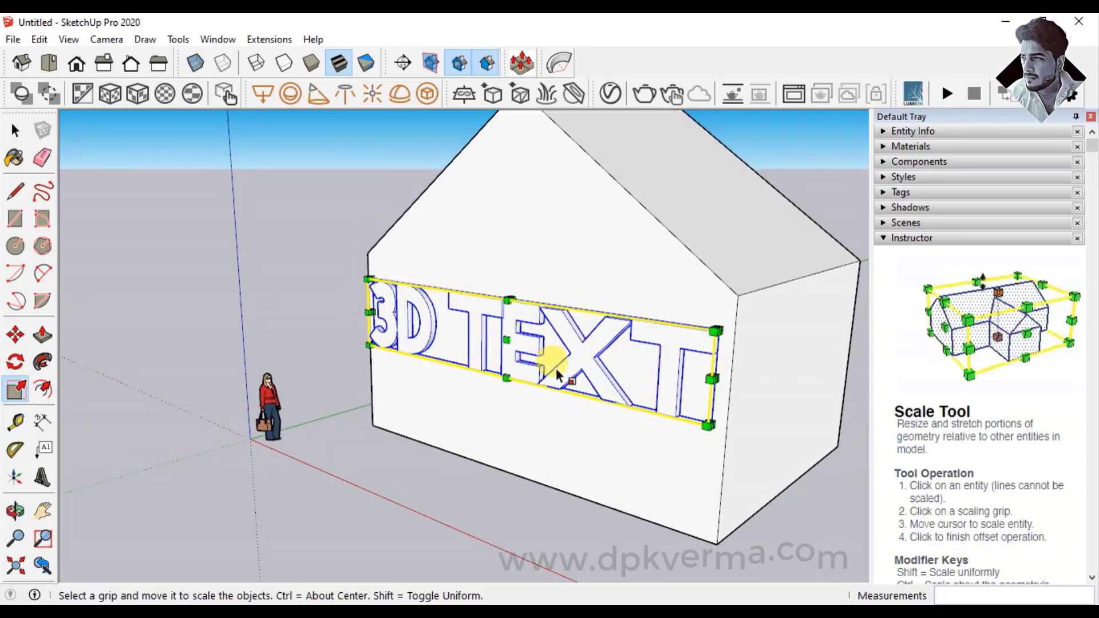
left_click(15, 131)
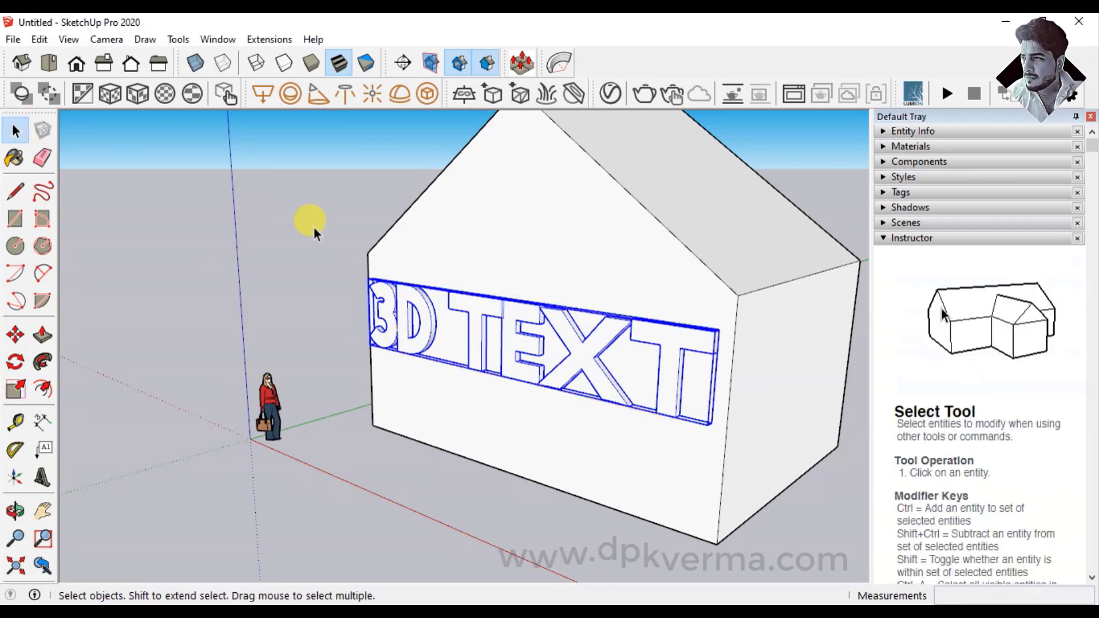
left_click(314, 231)
left_click(522, 355)
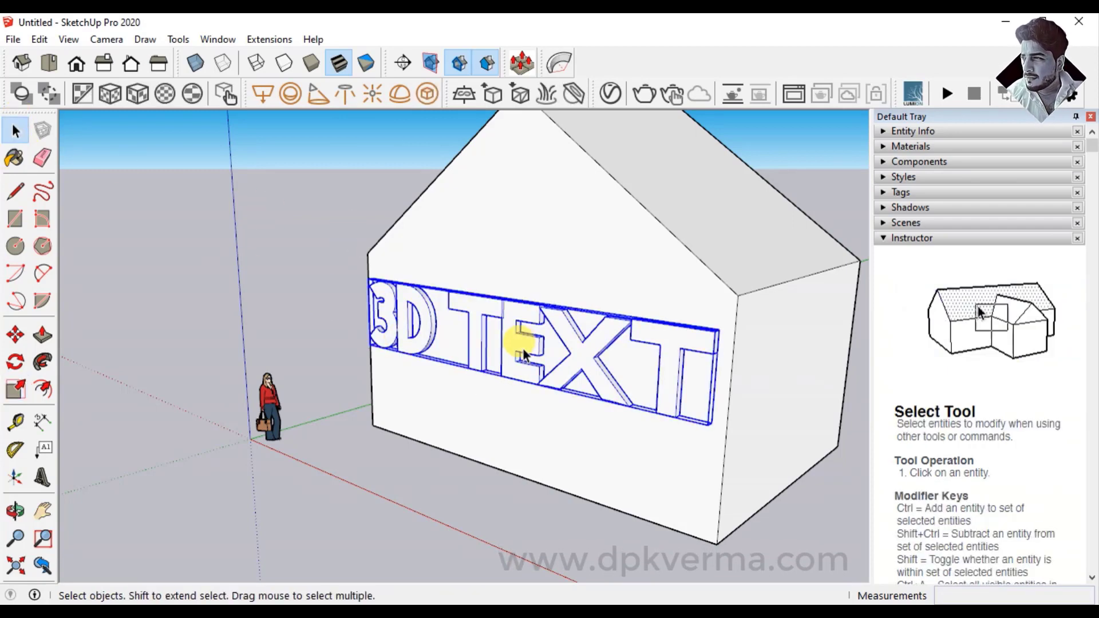
Paint the front faces of the letters D, T, E, T with red Color A05
double_click(517, 348)
left_click(517, 347)
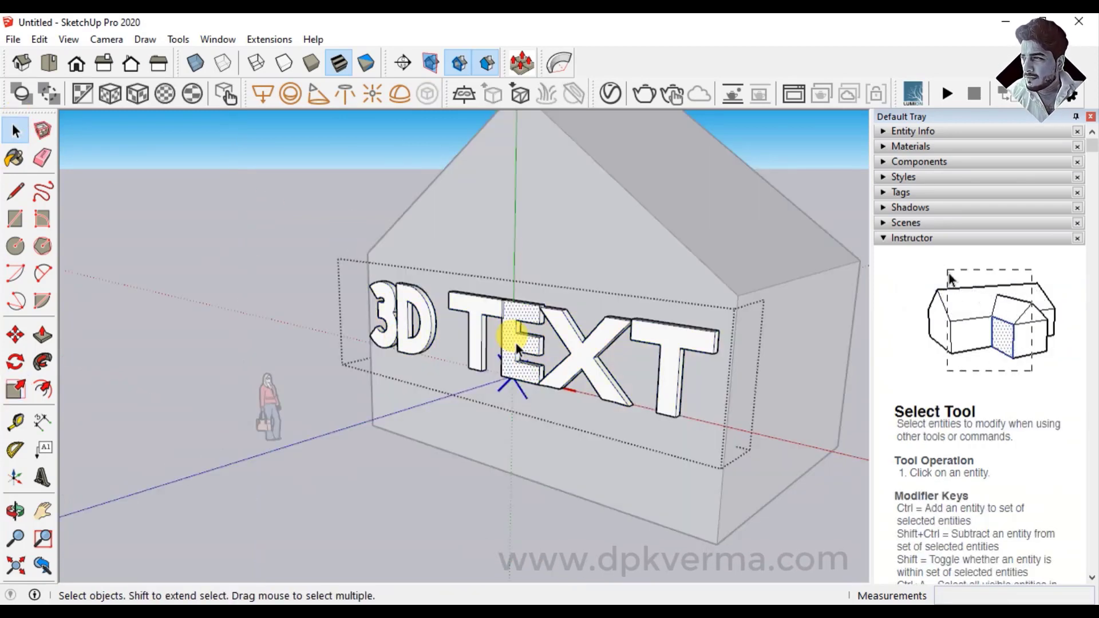
left_click(15, 158)
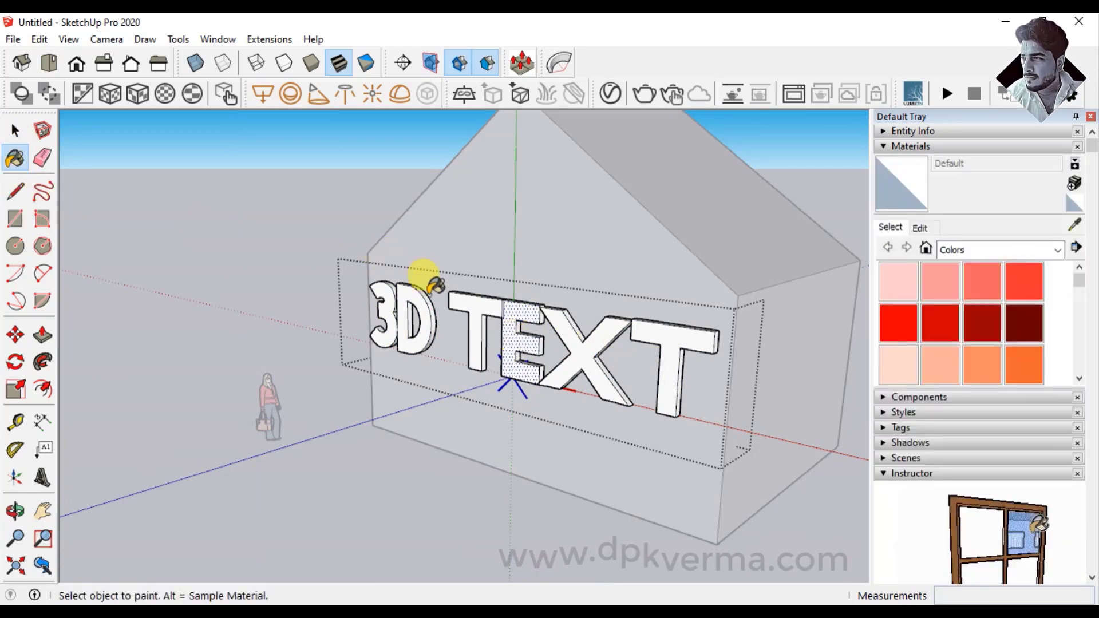
left_click(897, 322)
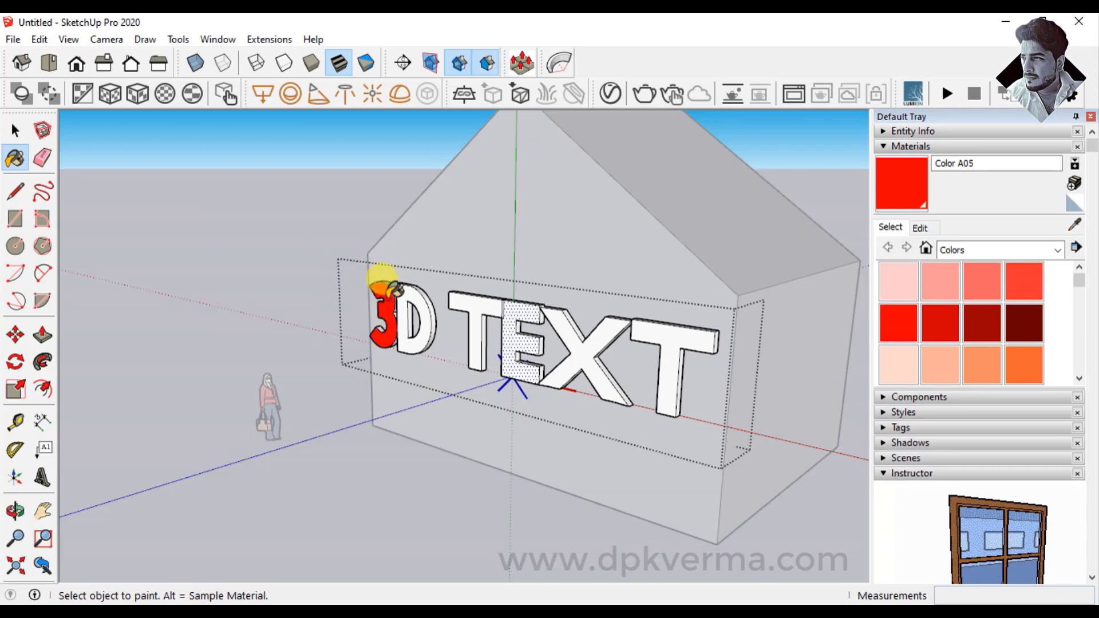
left_click(420, 295)
left_click(485, 298)
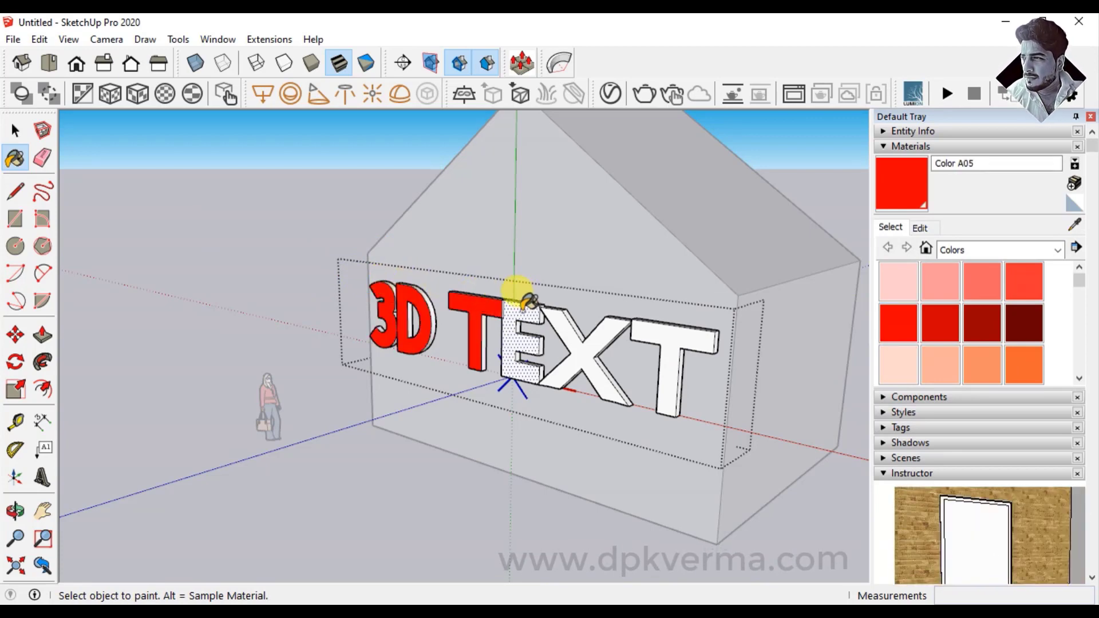
left_click(518, 295)
left_click(640, 325)
Try peach C02, green G05 and grey M04 on all the letter side faces
mouse_move(640, 325)
middle_mouse_down()
mouse_move(590, 397)
mouse_move(466, 404)
middle_mouse_up()
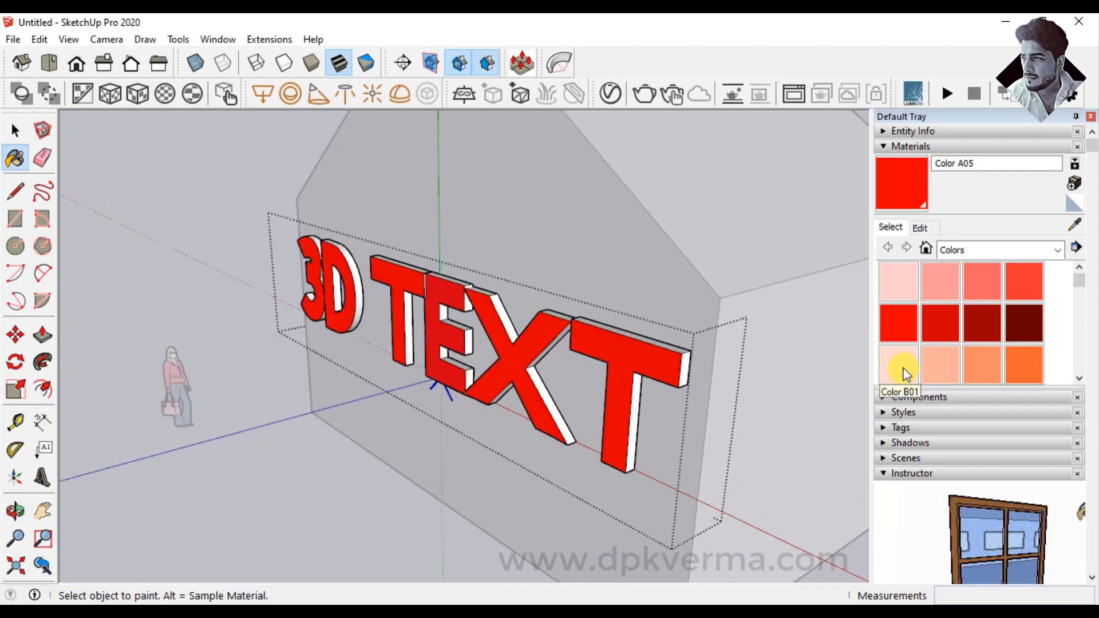
scroll(938, 363, "down", 2)
left_click(946, 350)
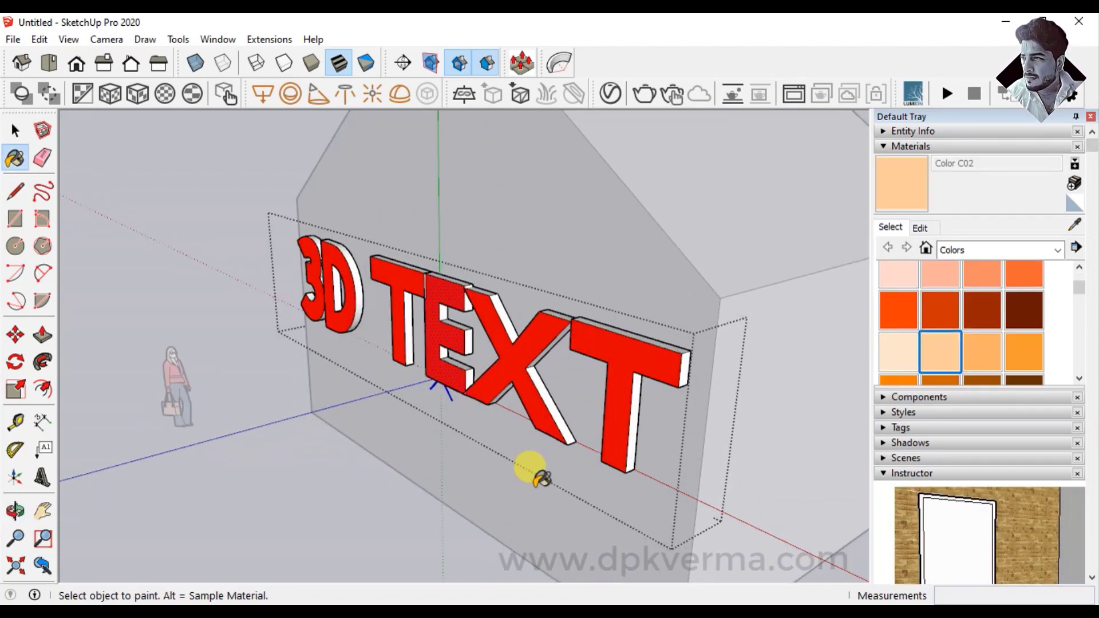
key("shift")
left_click(637, 405, "shift")
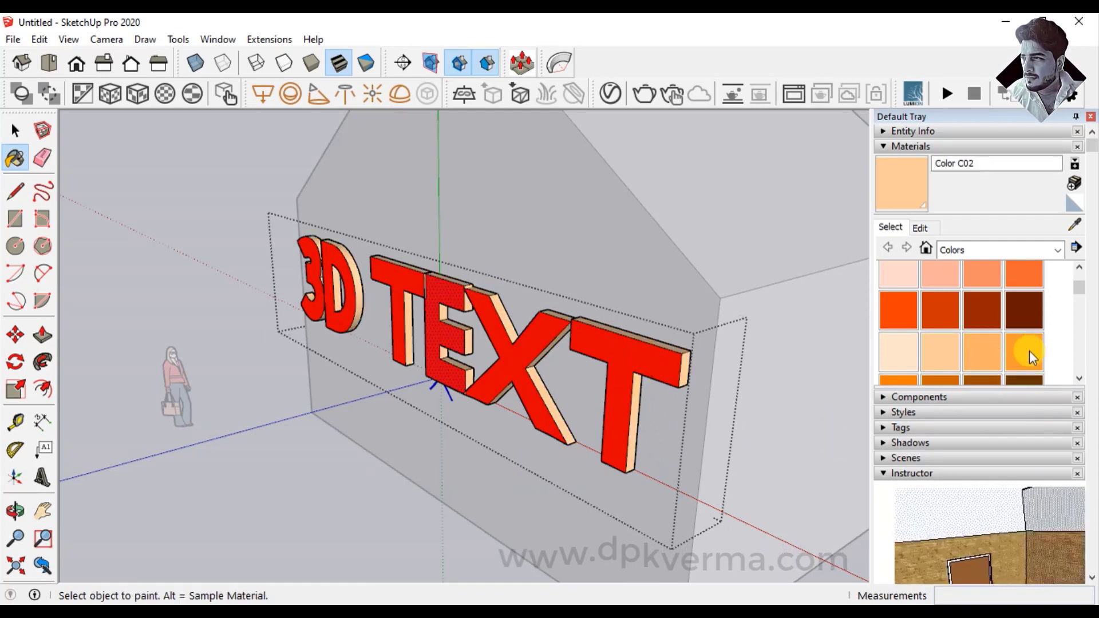
scroll(1025, 351, "down", 3)
scroll(973, 344, "down", 3)
left_click(904, 339)
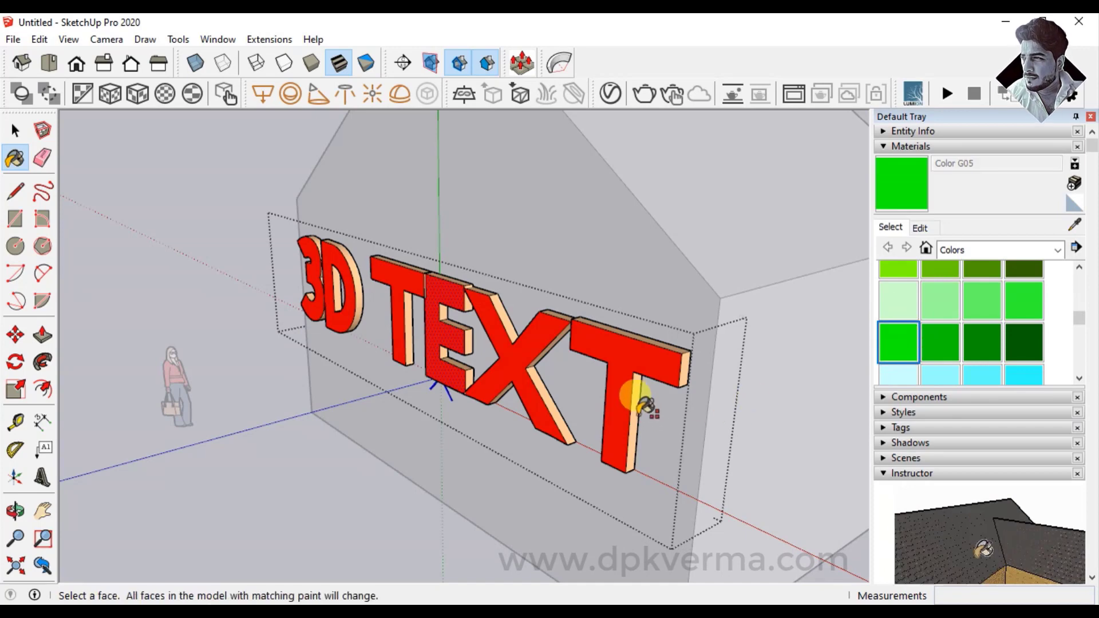
left_click(635, 393, "shift")
scroll(959, 320, "down", 3)
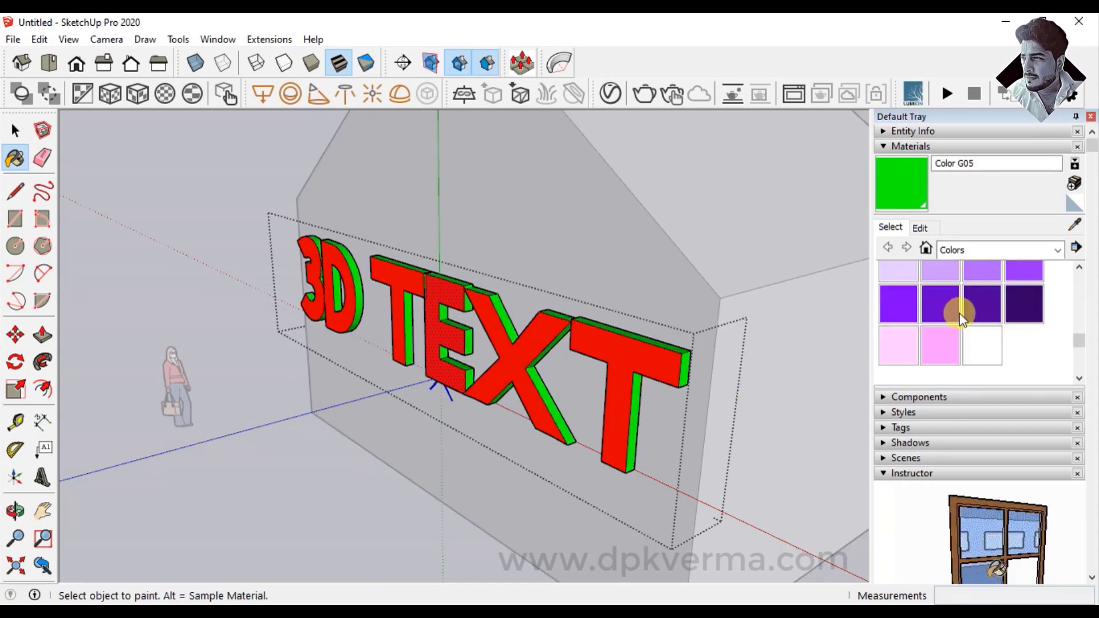
scroll(956, 330, "down", 3)
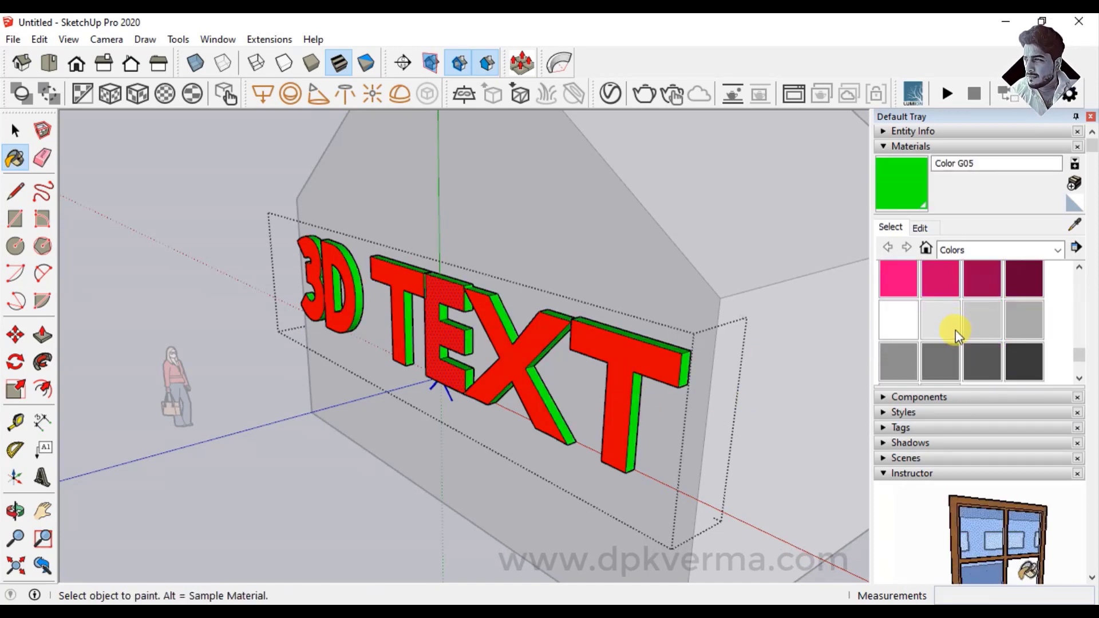
left_click(899, 362)
left_click(634, 371, "shift")
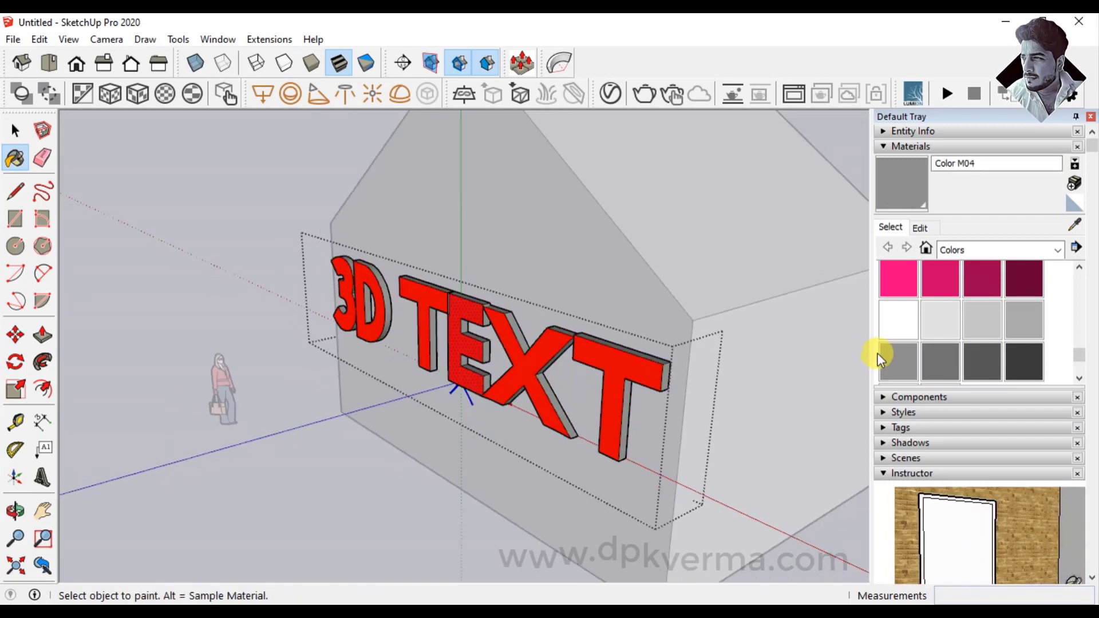
Paint all the letter side faces white with Color M00
left_click(899, 319)
left_click(632, 393, "shift")
scroll(638, 409, "down", 2)
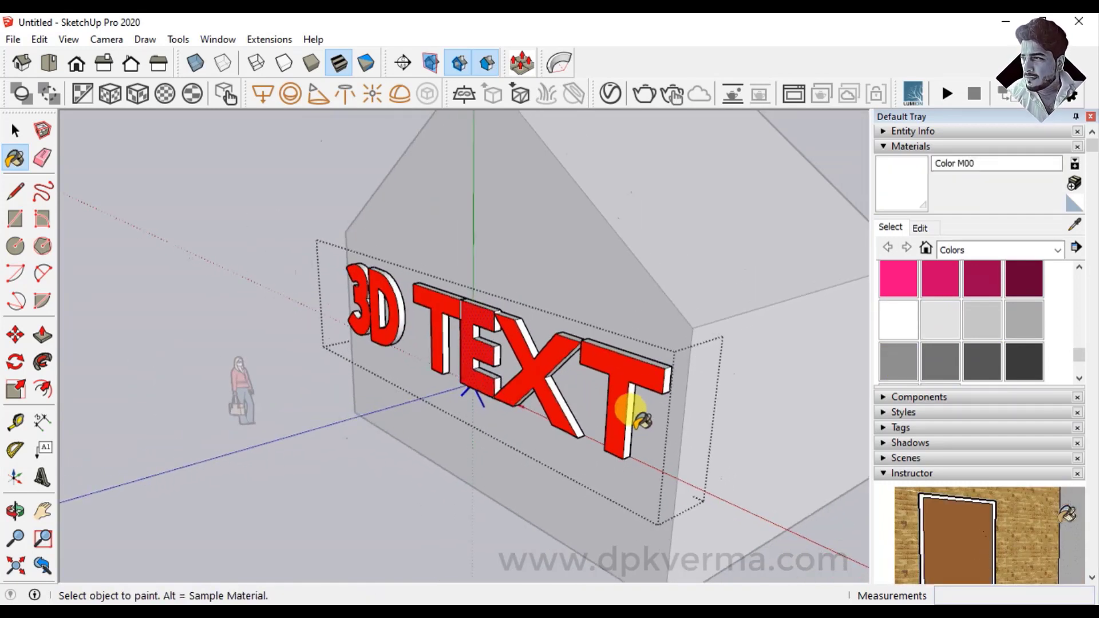
scroll(638, 415, "down", 1)
left_click(14, 135)
Orbit around the house and select the 3D text group
scroll(253, 228, "down", 2)
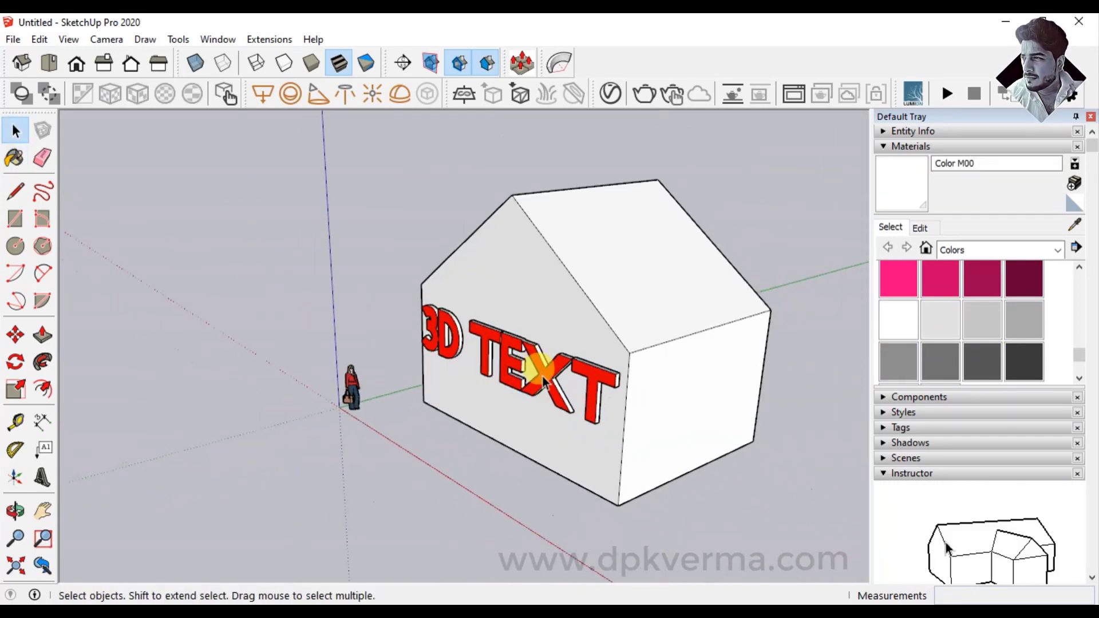
key("o")
mouse_move(662, 361)
left_mouse_down()
mouse_move(623, 216)
mouse_move(662, 368)
mouse_move(569, 387)
left_mouse_up()
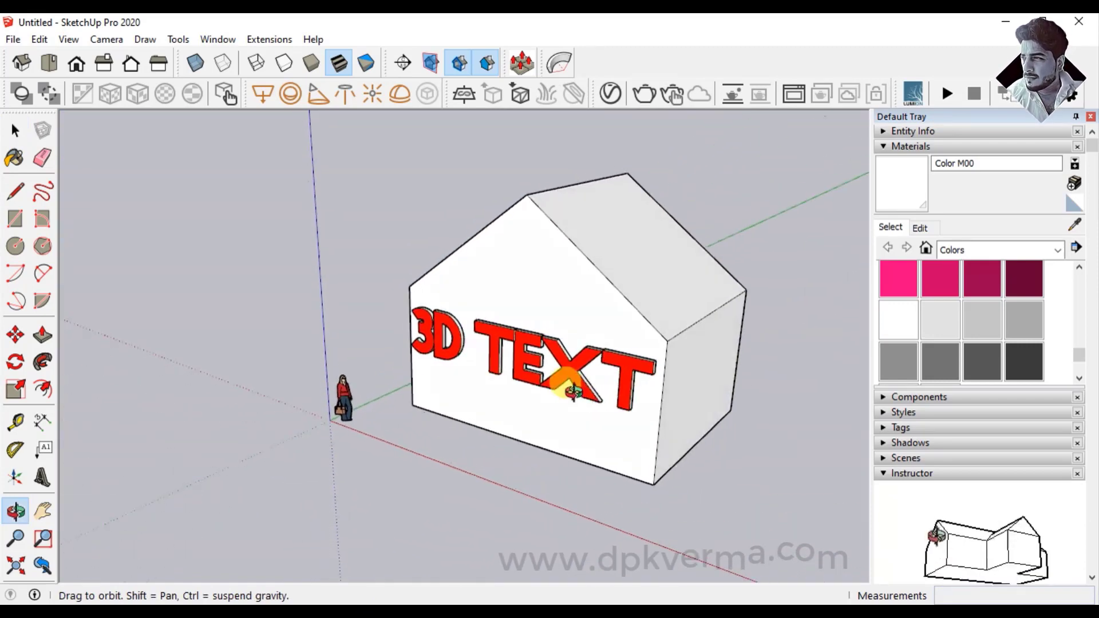
key("space")
left_click(627, 365)
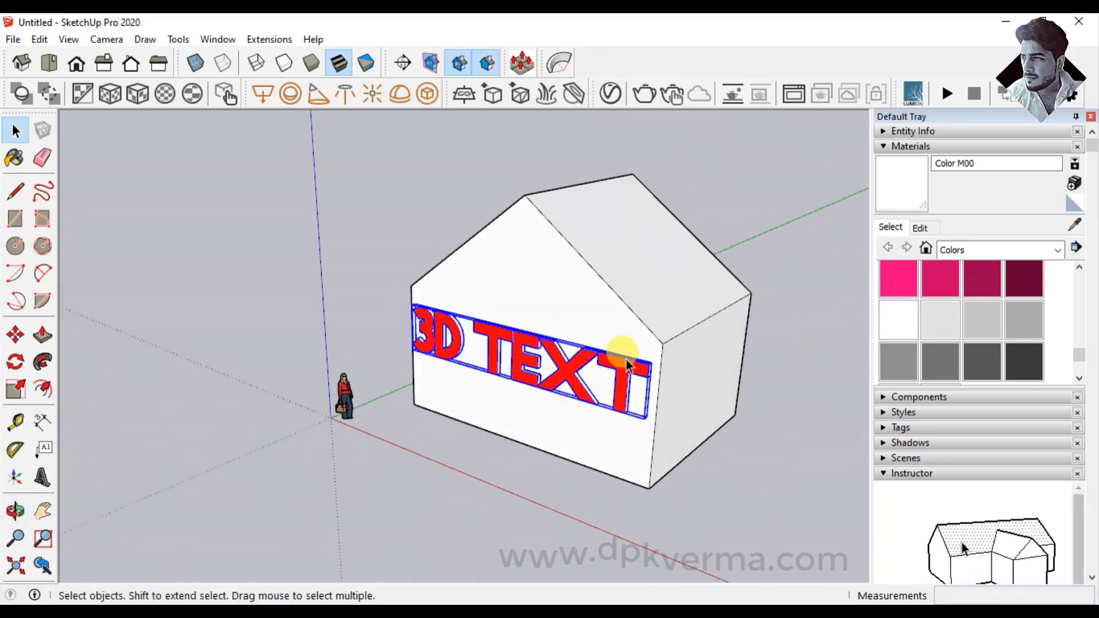
Rotate the 3D text group about the T's corner so it lies flat on the front wall
left_click(15, 362)
scroll(631, 364, "up", 2)
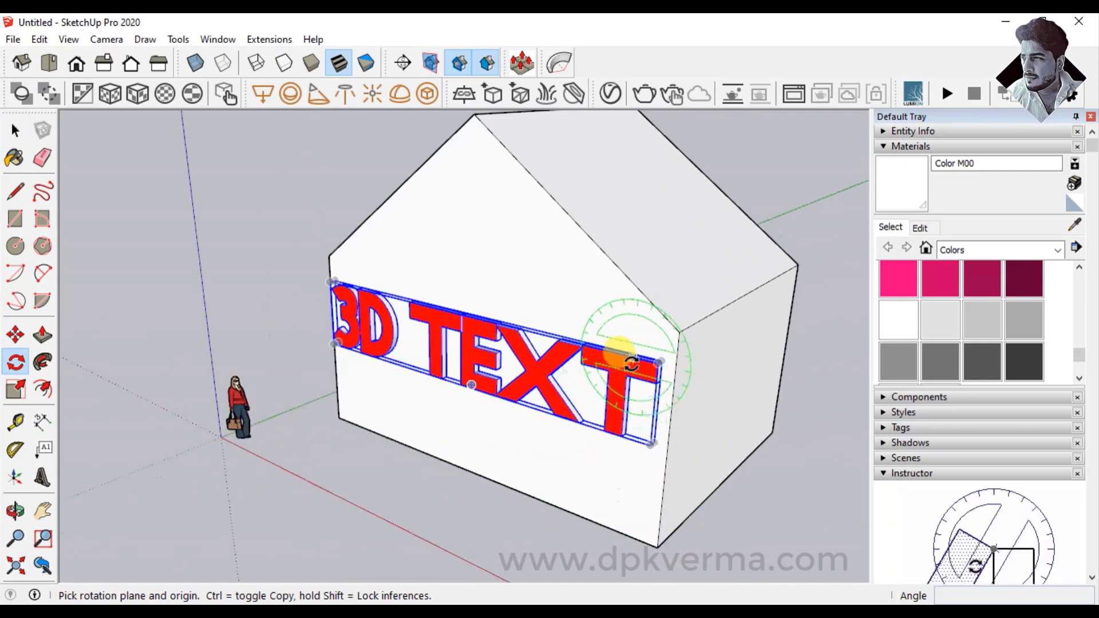
scroll(631, 364, "up", 2)
scroll(675, 351, "up", 2)
scroll(628, 361, "up", 2)
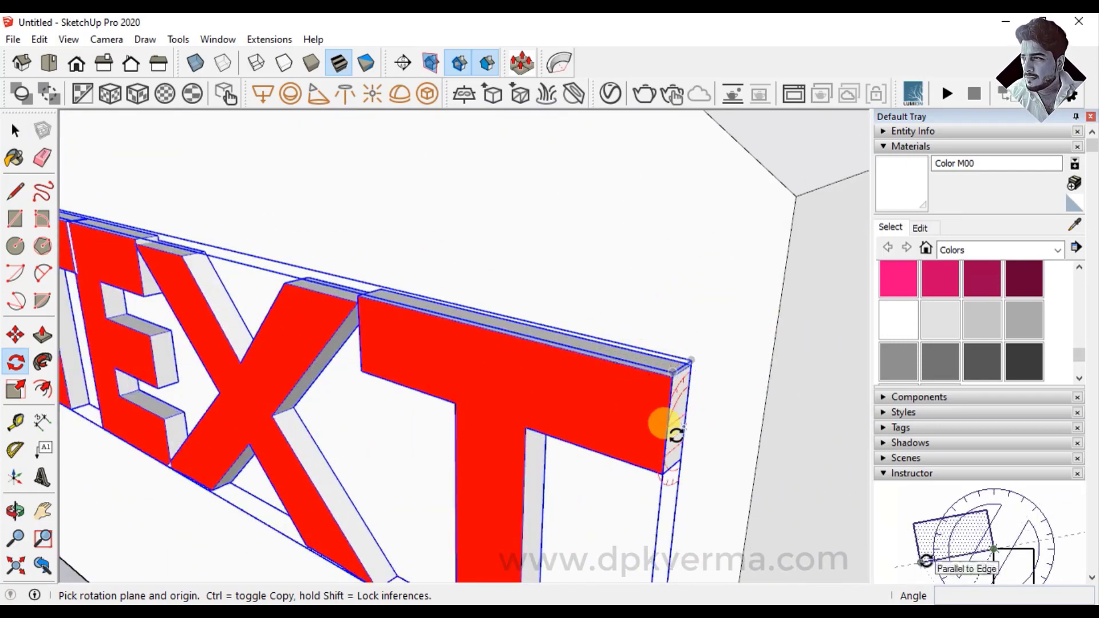
scroll(675, 435, "down", 3)
scroll(658, 459, "up", 2)
scroll(663, 449, "down", 1)
scroll(663, 457, "down", 1)
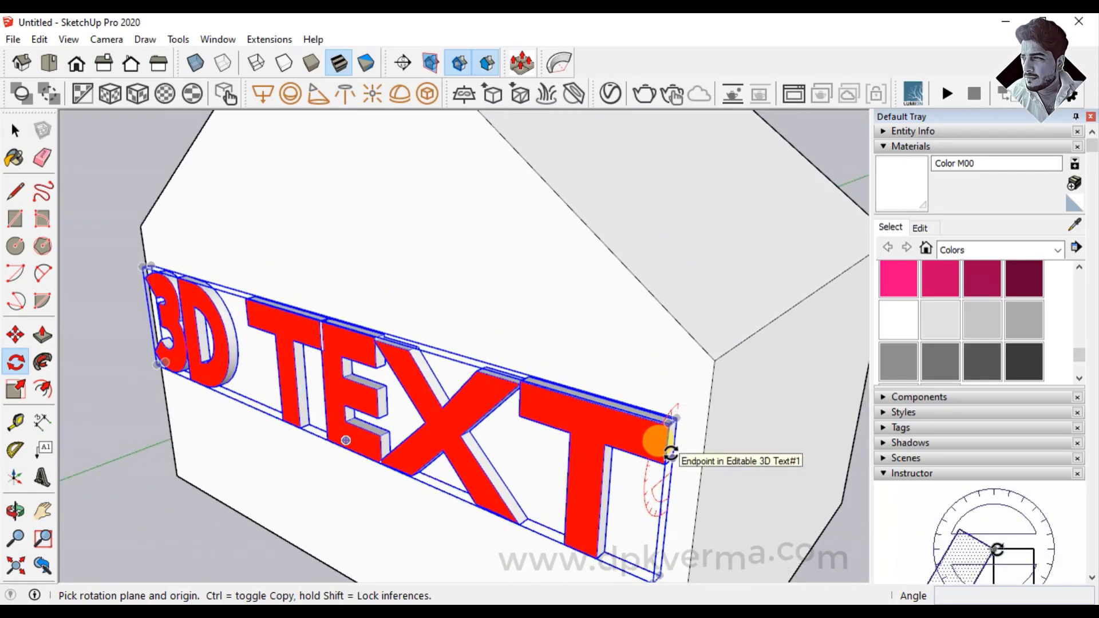
scroll(671, 453, "down", 1)
left_click(669, 426)
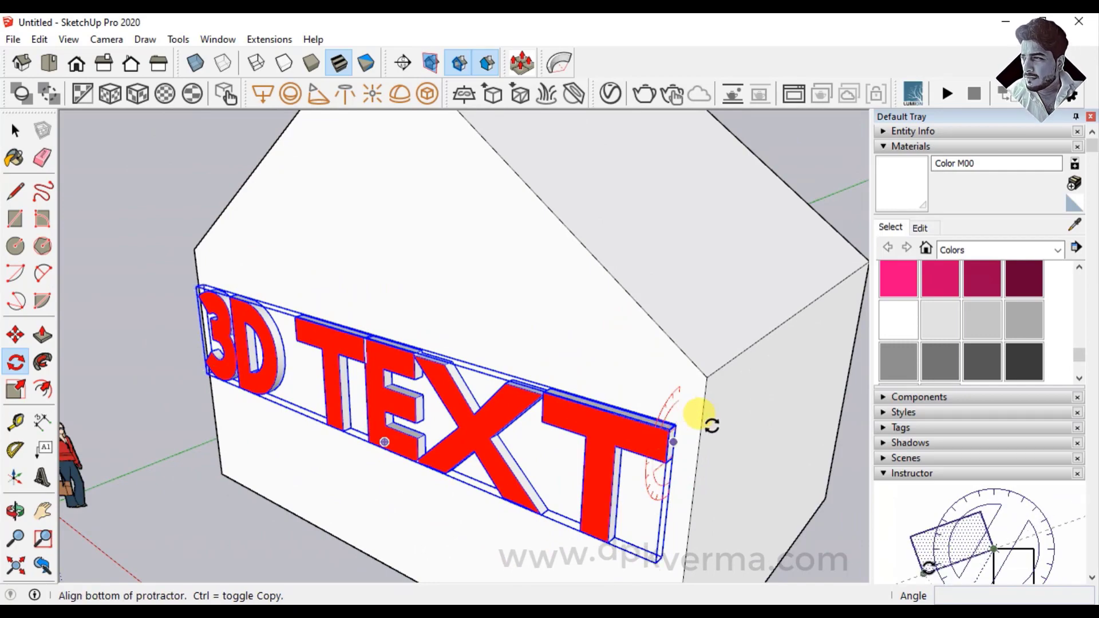
left_click(710, 428)
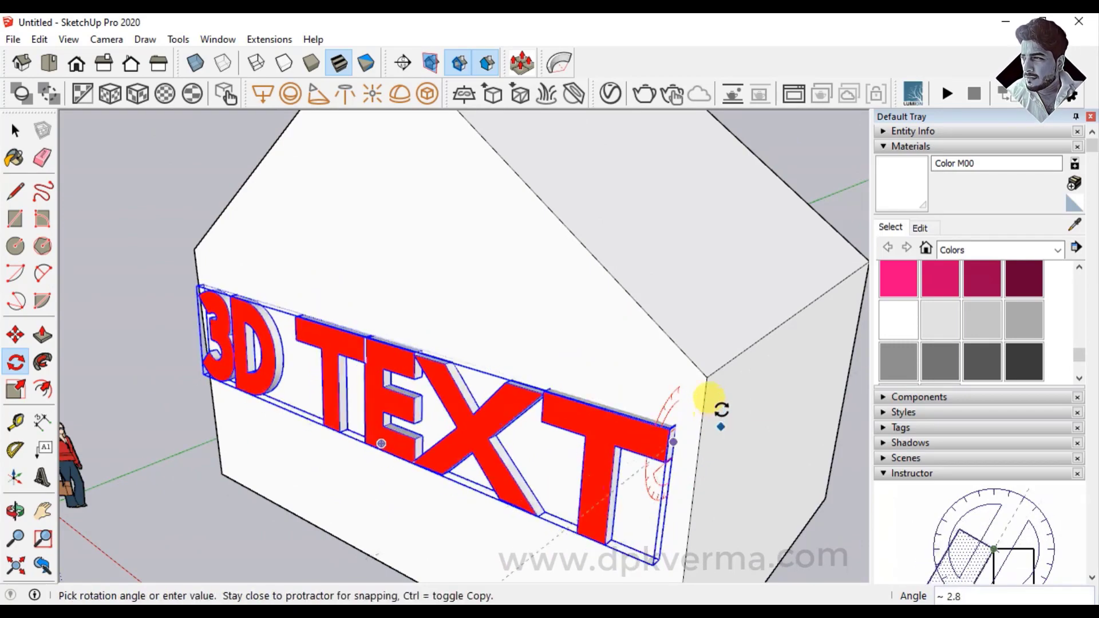
left_click(709, 427)
scroll(699, 421, "down", 3)
scroll(595, 438, "down", 3)
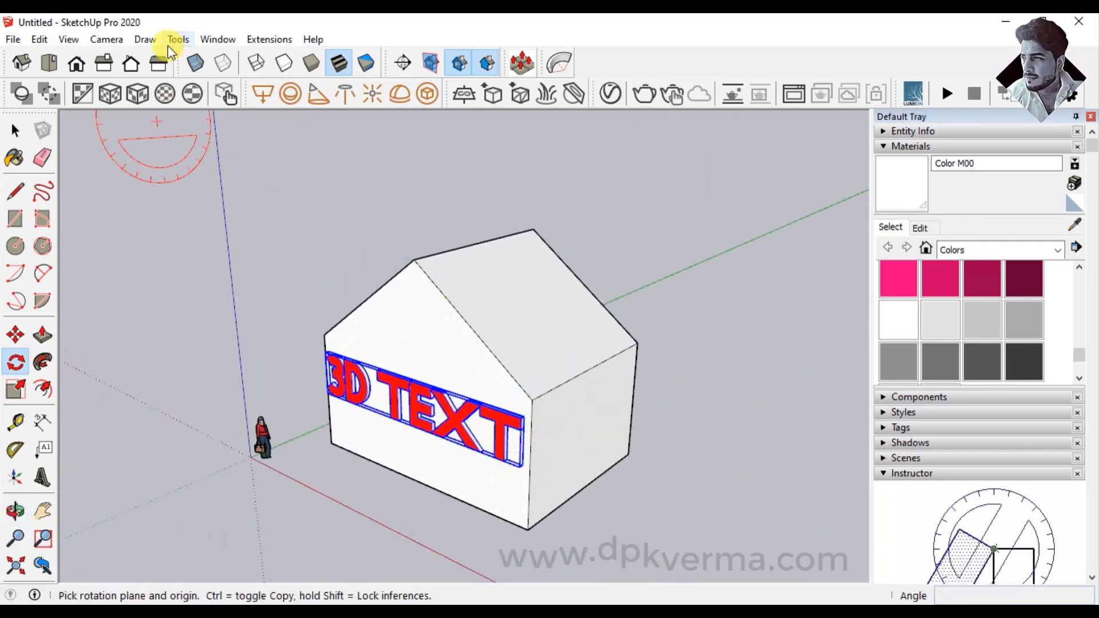
left_click(145, 40)
Create 3' high 3D text of the author's name and place it on the roof
left_click(174, 133)
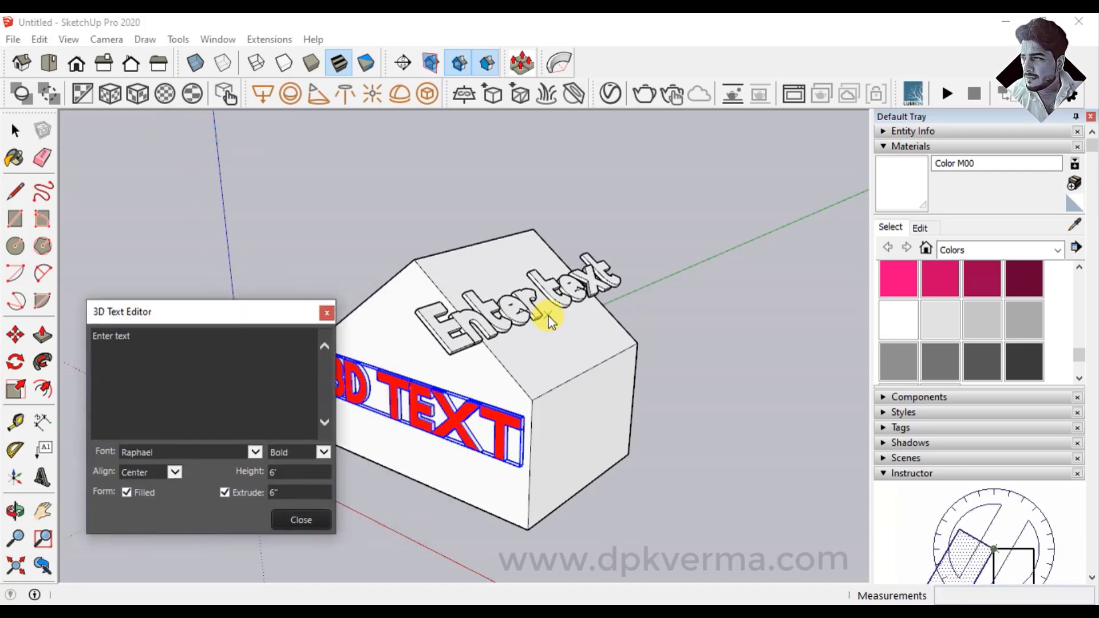
left_click(548, 315)
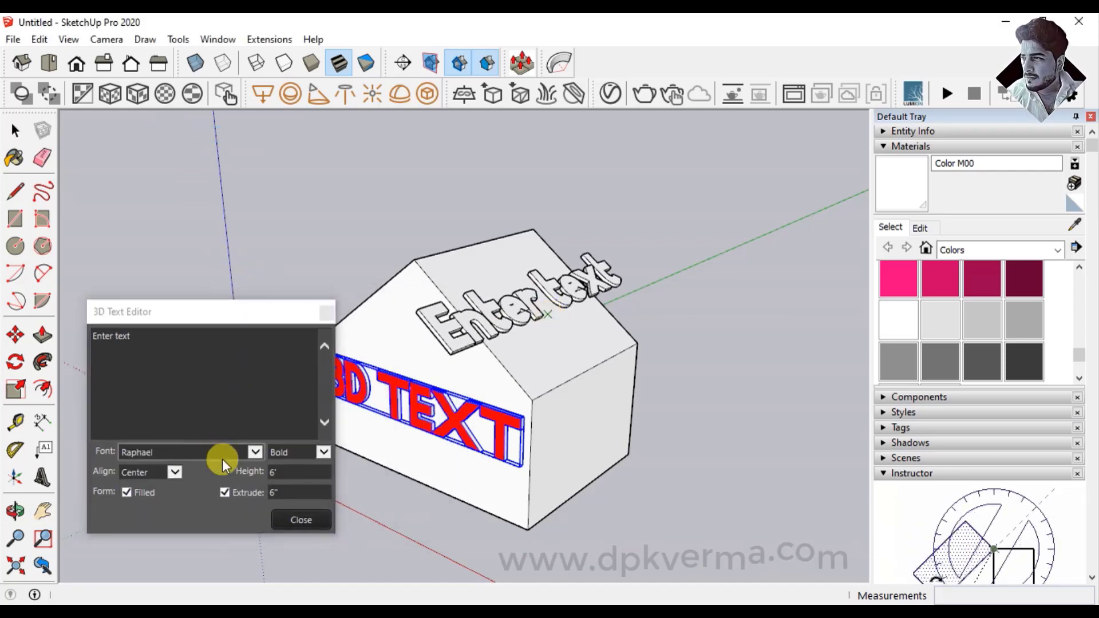
double_click(303, 470)
type("3")
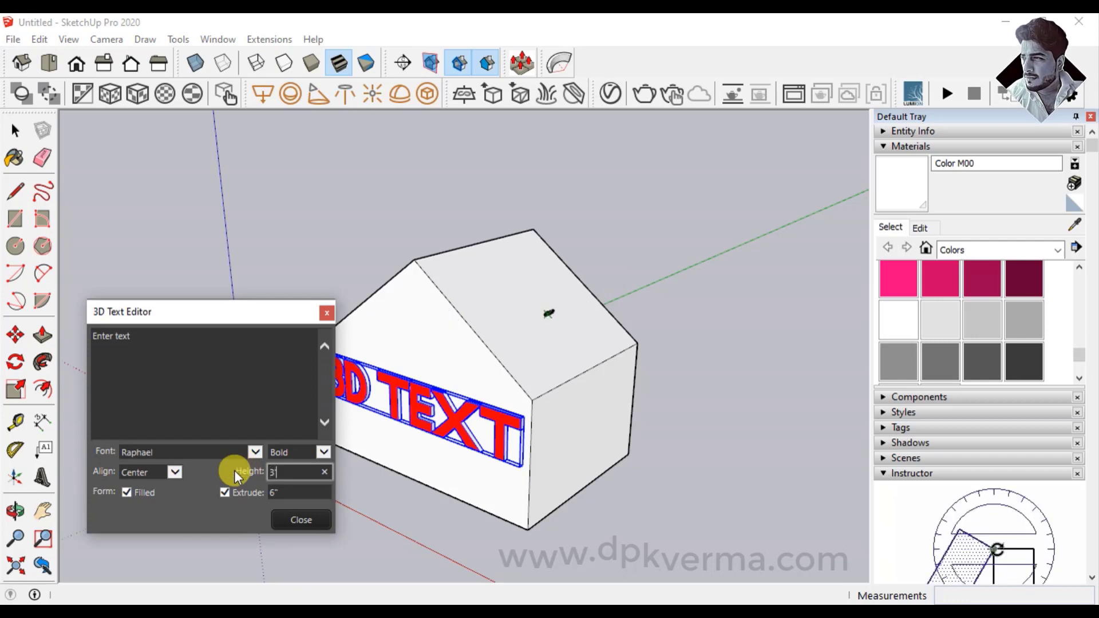
left_click(179, 332)
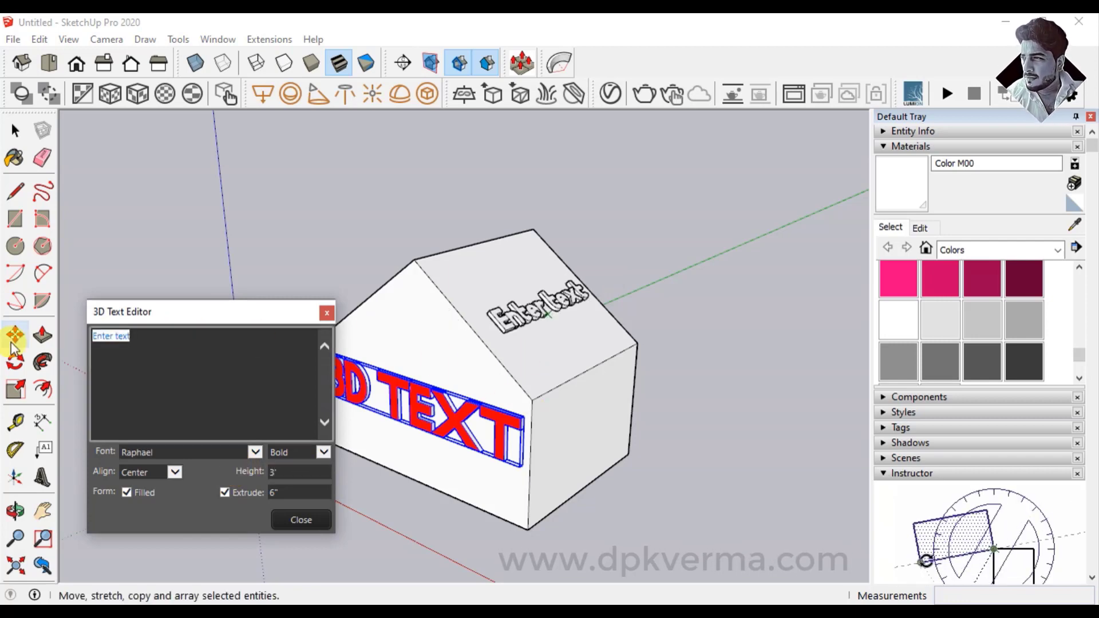
type("DEEPAK VE")
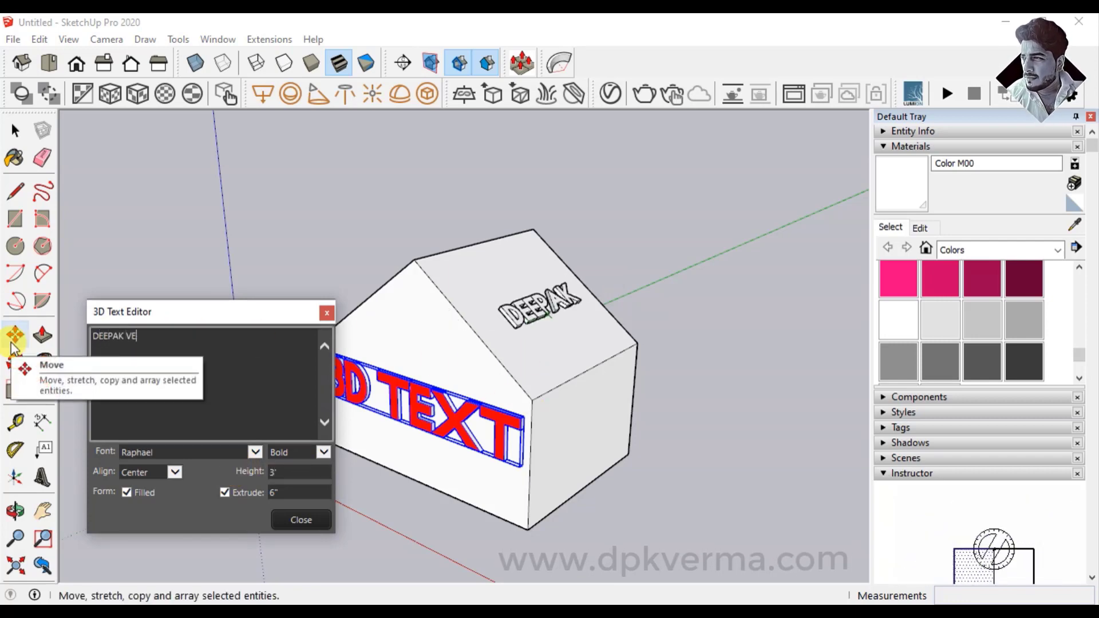
type("RMA")
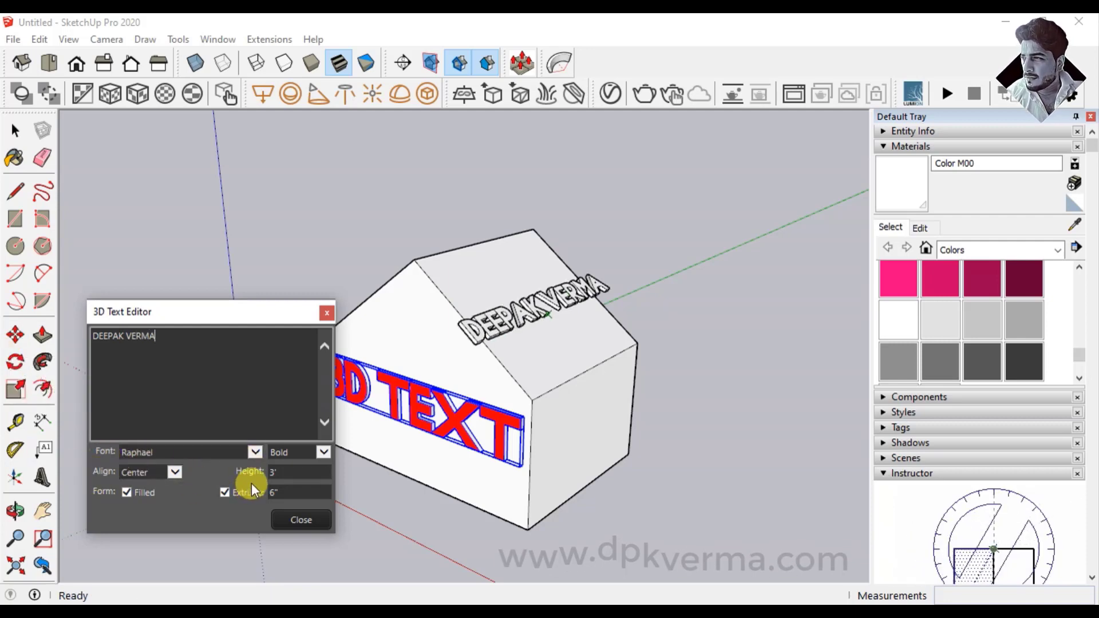
left_click(312, 507)
mouse_move(525, 351)
middle_mouse_down()
mouse_move(478, 385)
mouse_move(658, 300)
middle_mouse_up()
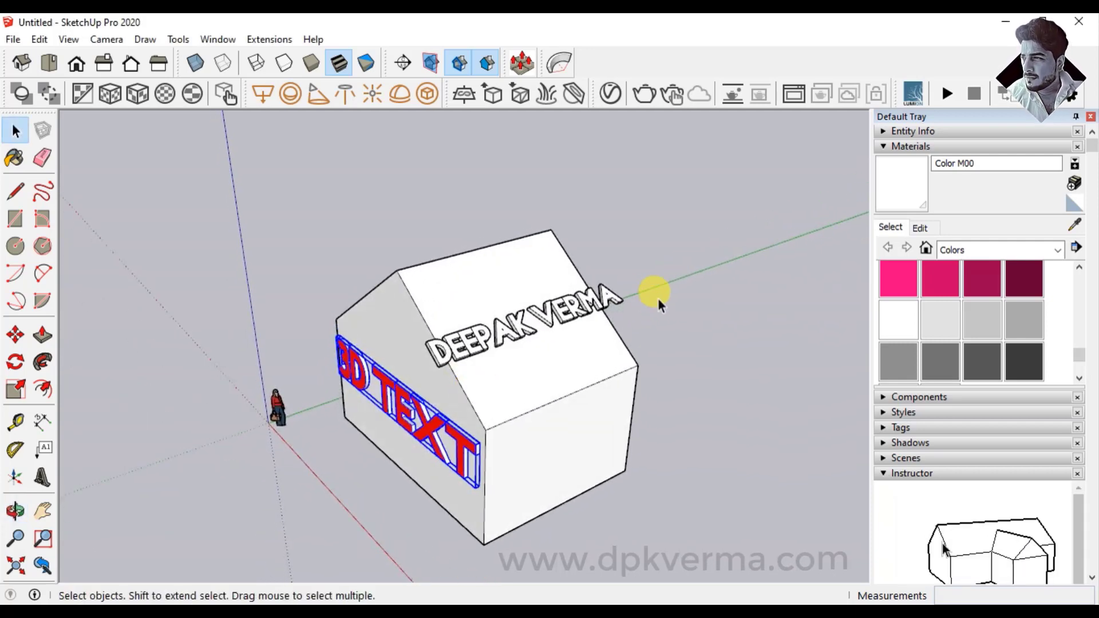
Edit the roof name text, reducing its height from 3' to 2
left_click(622, 300)
right_click(623, 301)
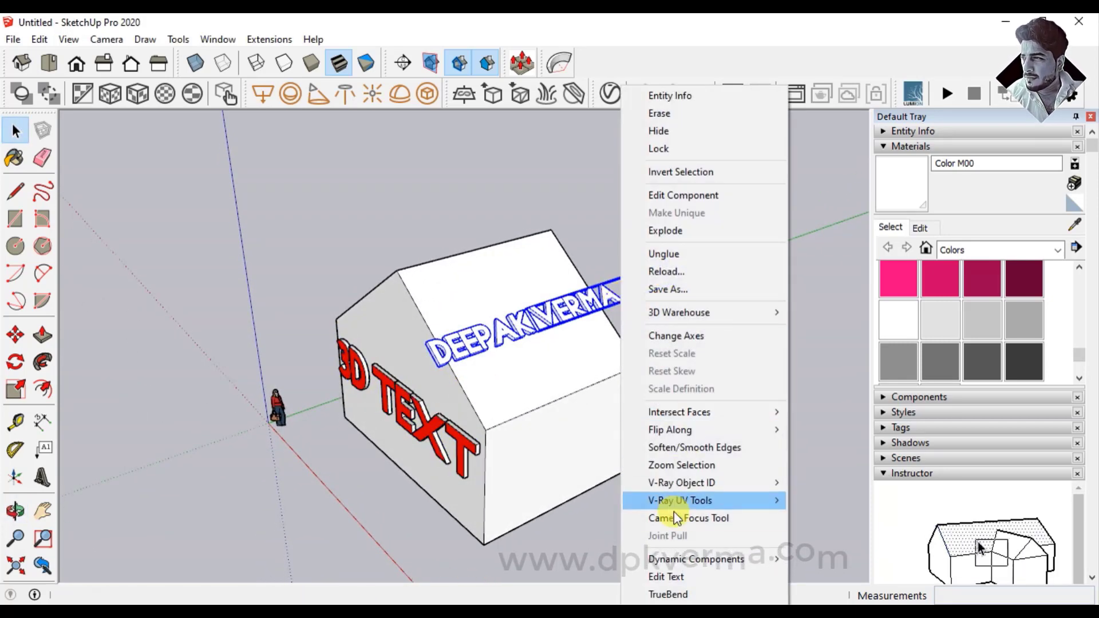
left_click(667, 576)
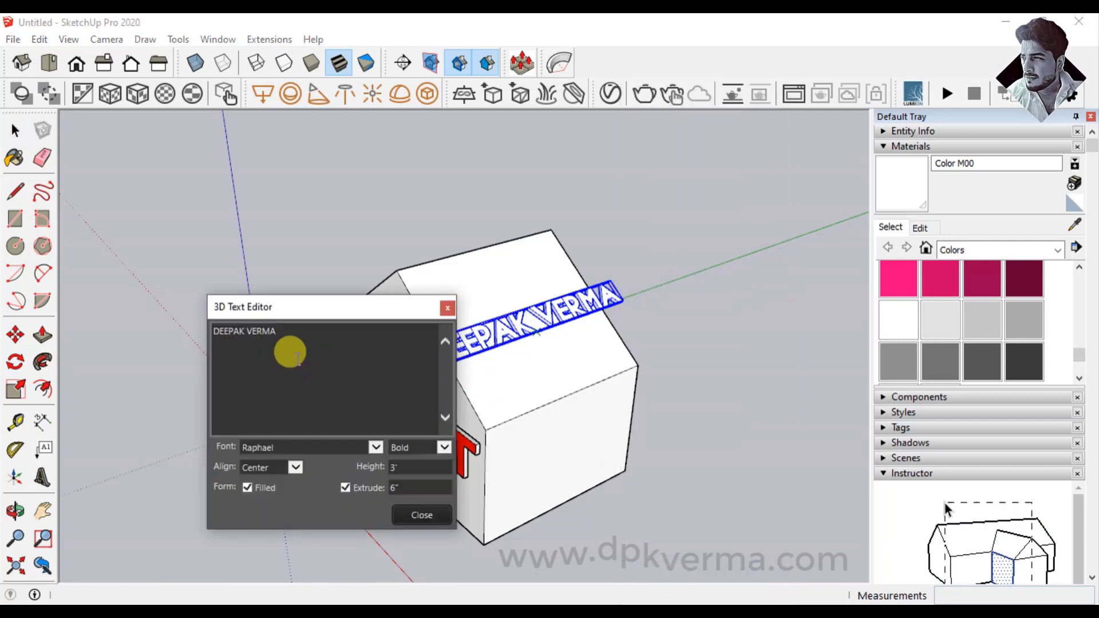
double_click(406, 472)
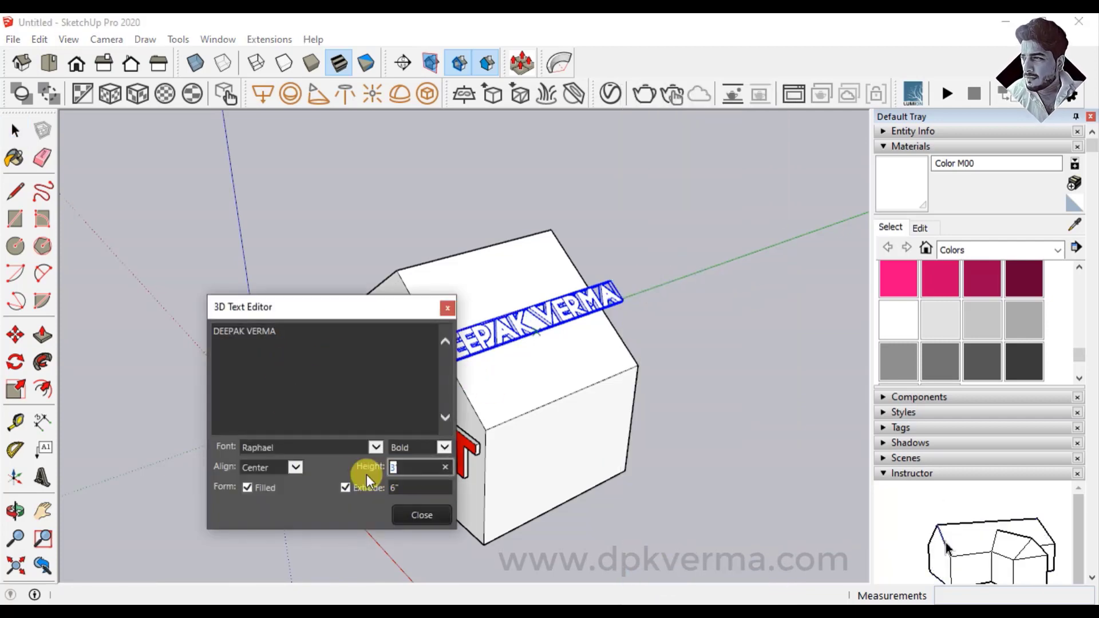
type("2")
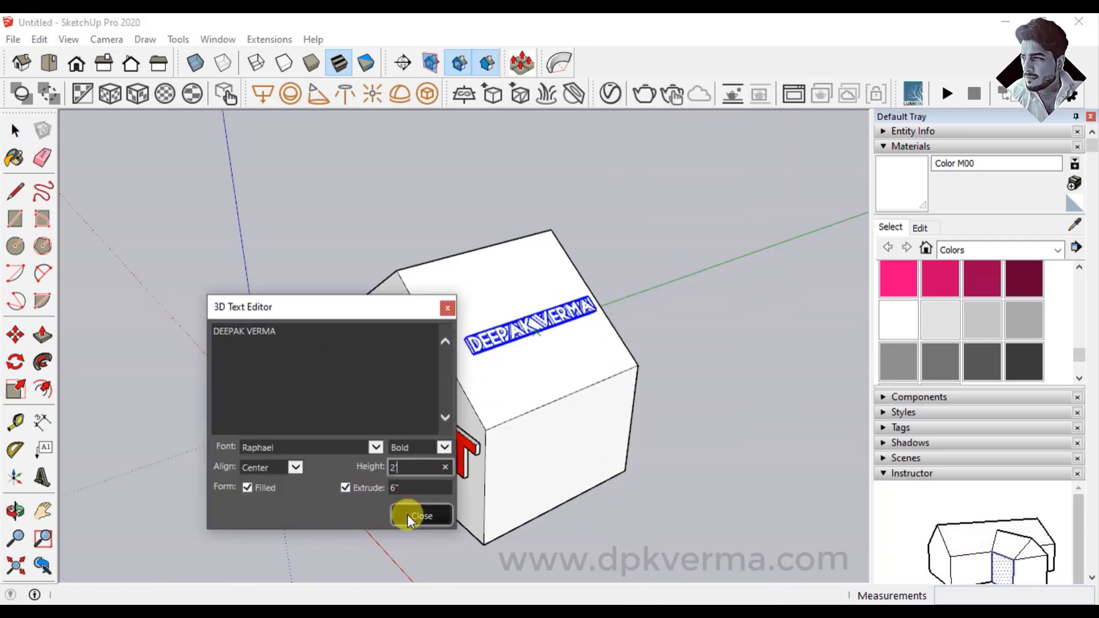
left_click(422, 514)
Orbit to check both texts, then switch to the YouTube channel page in the browser
scroll(565, 323, "up", 3)
scroll(695, 334, "down", 2)
scroll(583, 352, "down", 2)
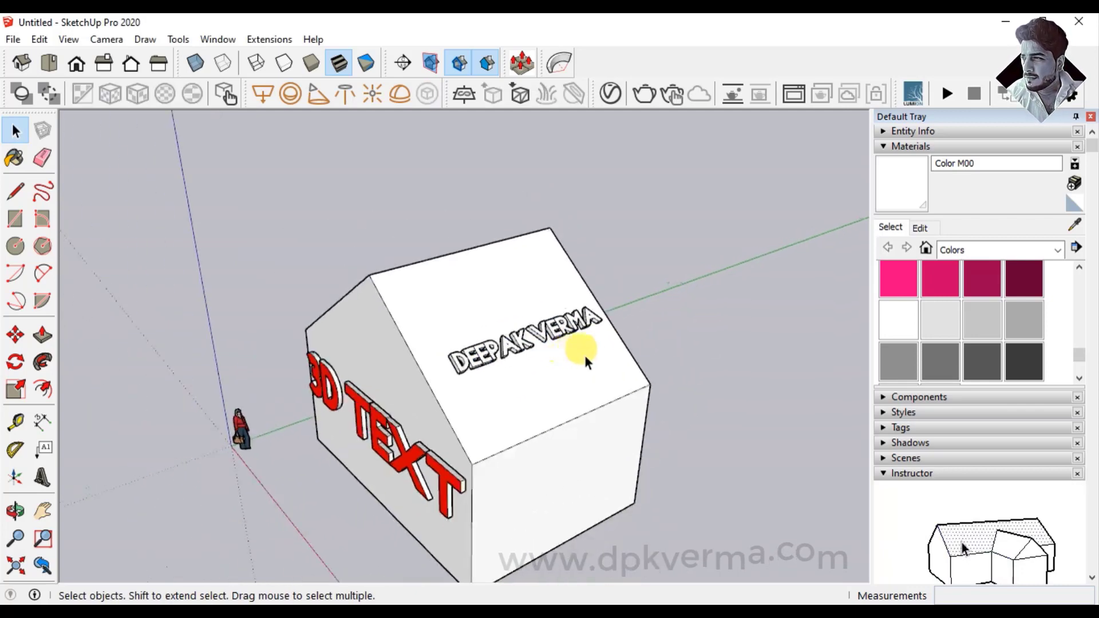
middle_click_drag(582, 352, 582, 343)
scroll(572, 366, "down", 2)
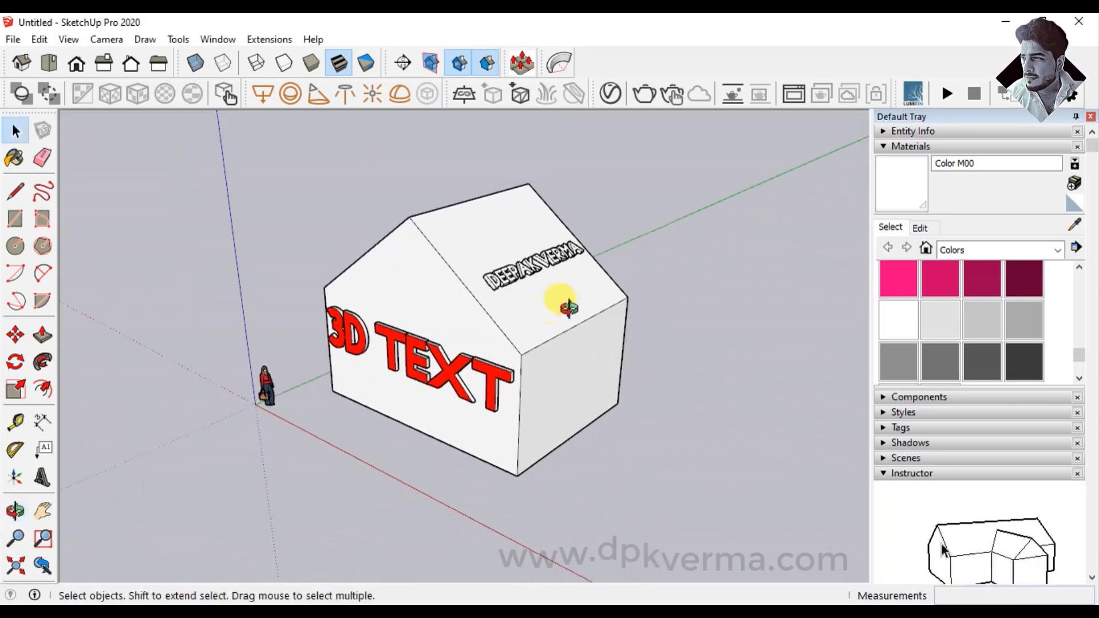
mouse_move(559, 302)
middle_mouse_down()
mouse_move(498, 248)
mouse_move(543, 319)
middle_mouse_up()
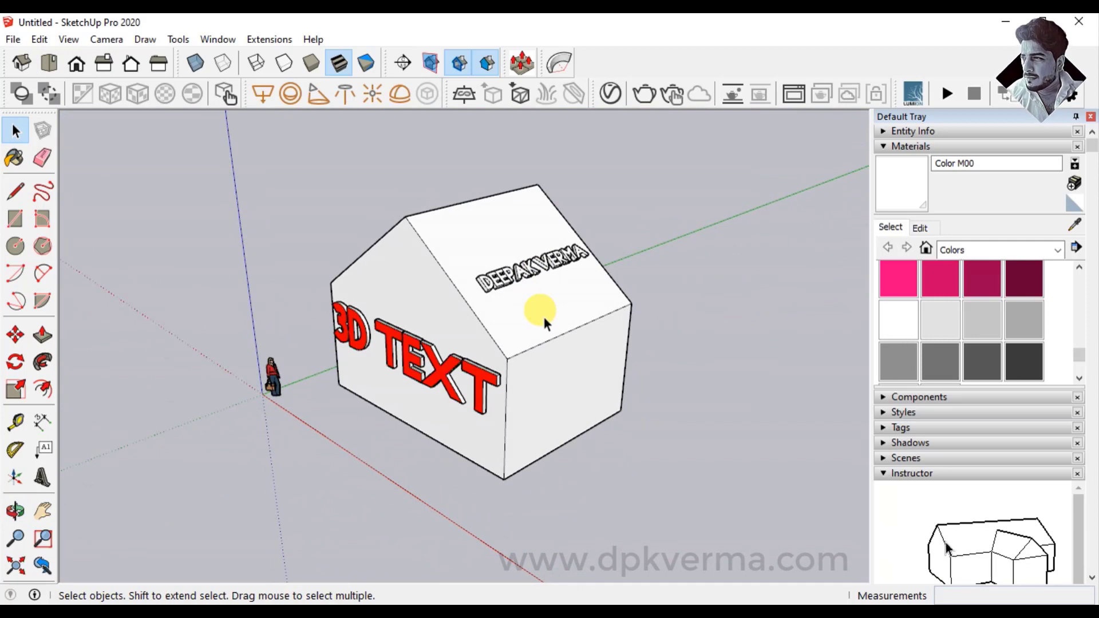
scroll(543, 314, "up", 1)
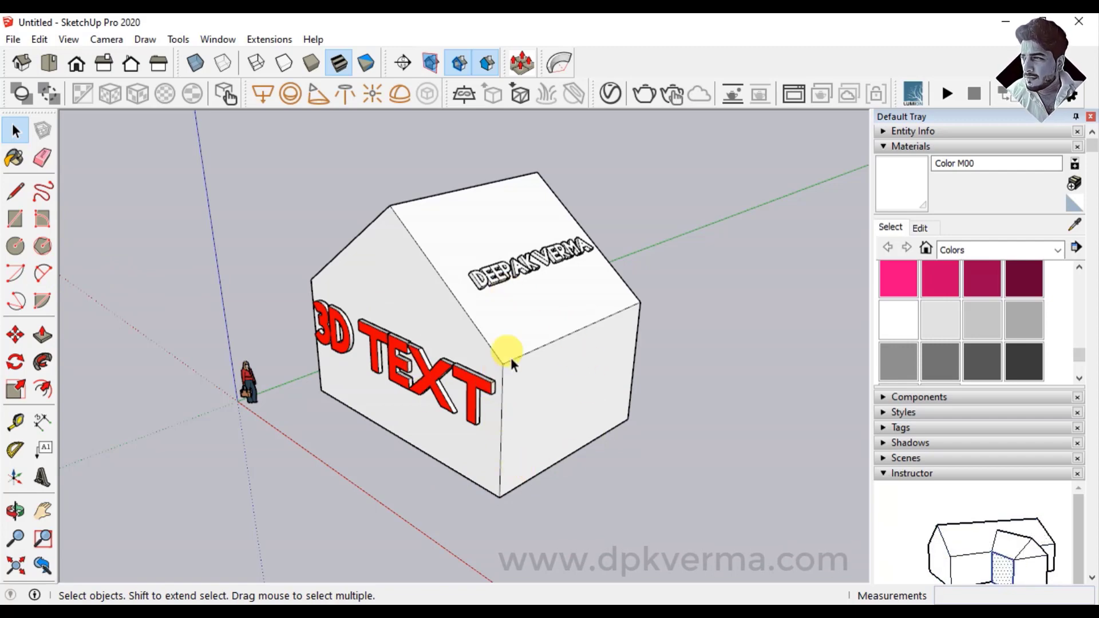
middle_click_drag(510, 356, 548, 310)
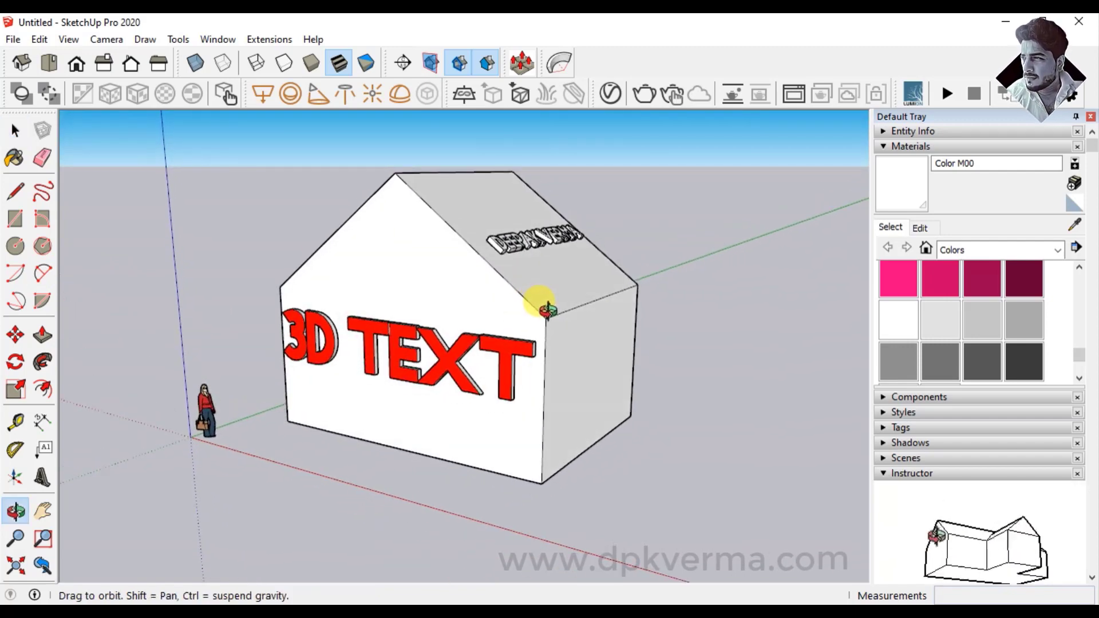
middle_click_drag(533, 314, 598, 316)
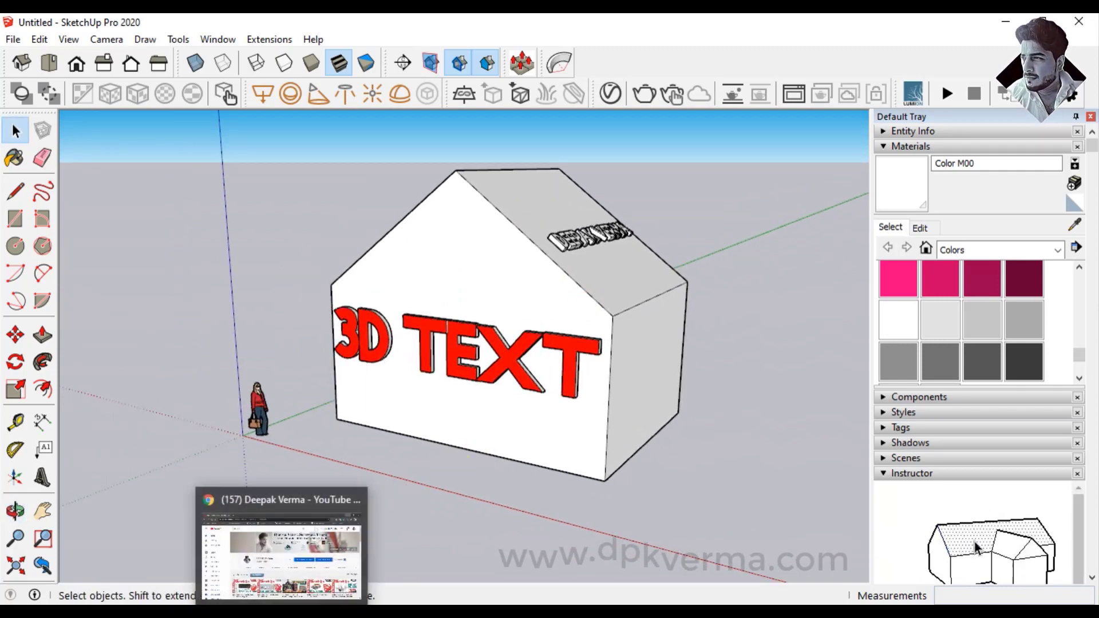
left_click(284, 543)
scroll(497, 293, "down", 3)
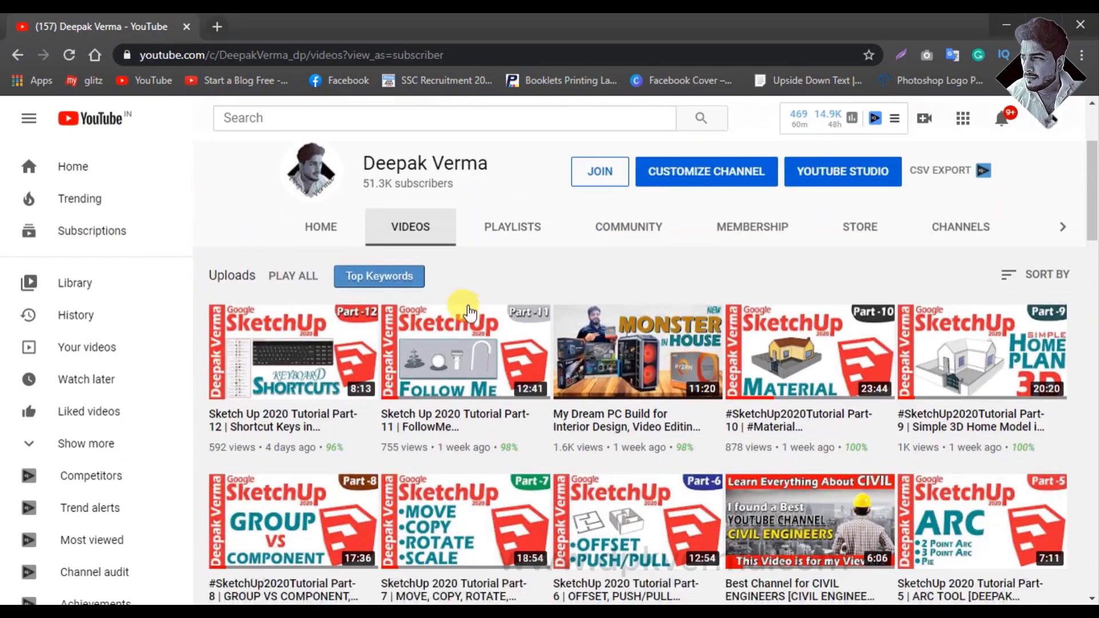
scroll(492, 297, "down", 1)
scroll(491, 297, "down", 2)
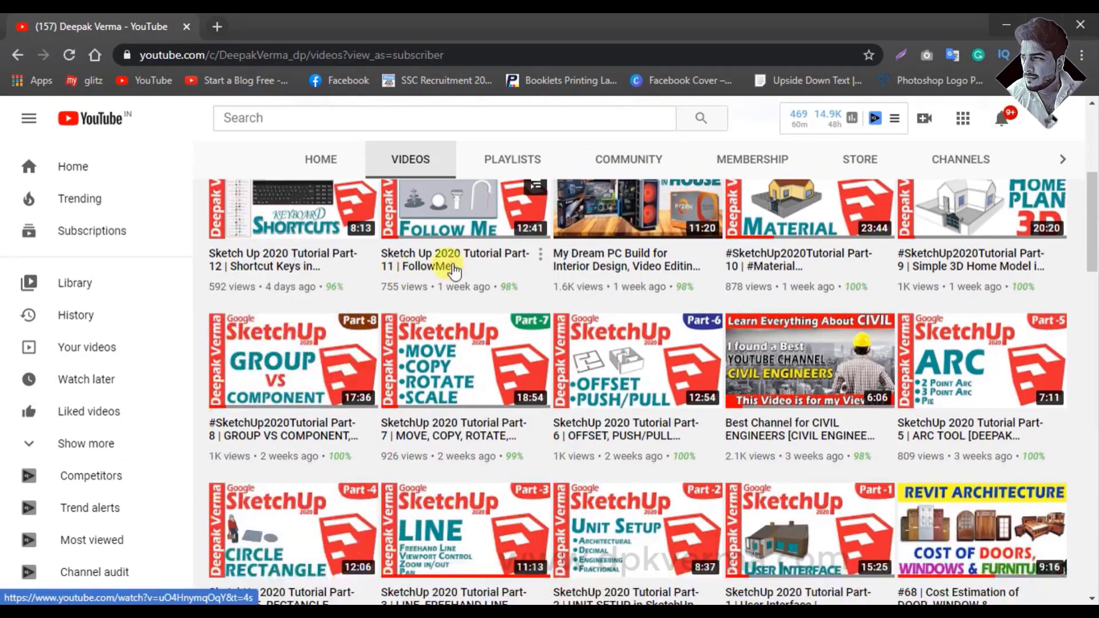
scroll(493, 349, "down", 1)
scroll(359, 424, "down", 2)
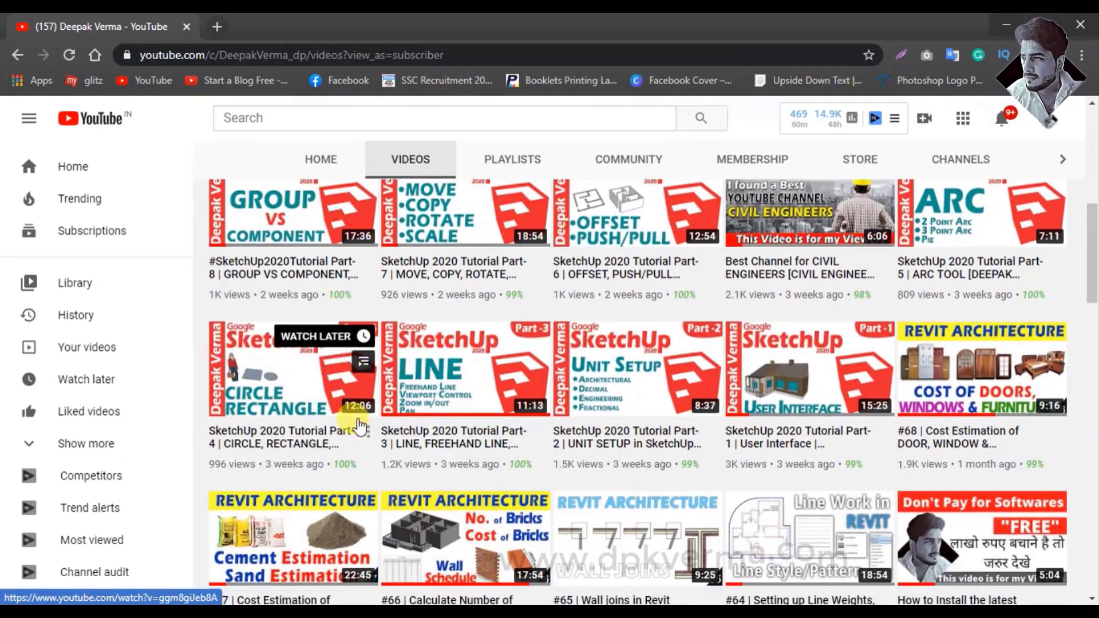
scroll(359, 423, "down", 4)
scroll(357, 423, "down", 7)
scroll(357, 423, "down", 6)
scroll(357, 418, "down", 7)
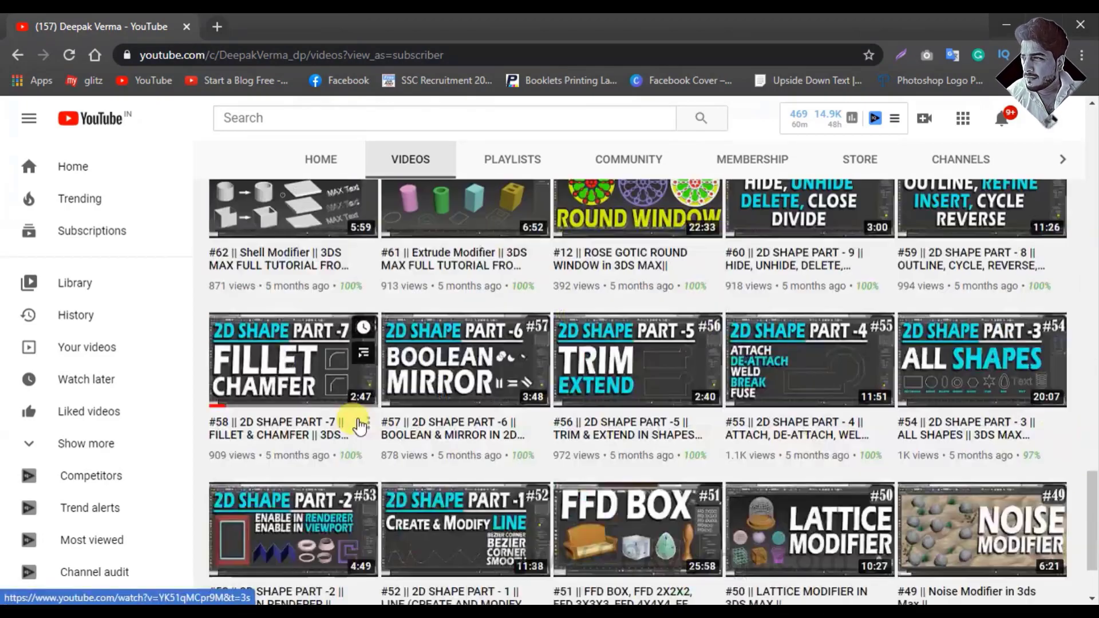
scroll(360, 417, "down", 2)
scroll(366, 414, "down", 7)
scroll(367, 414, "down", 4)
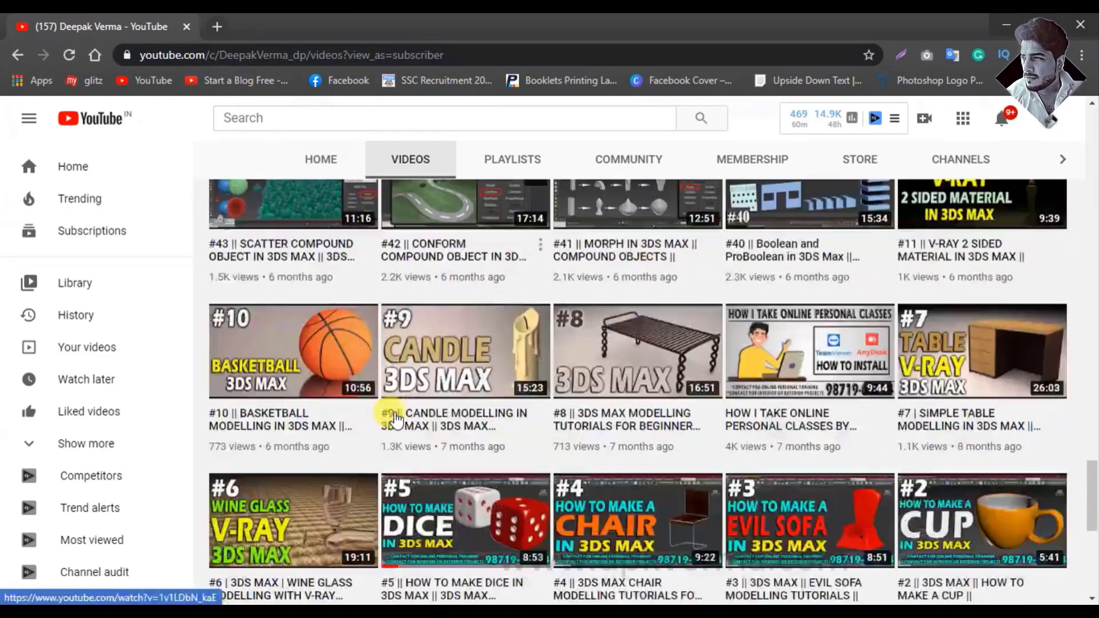
scroll(382, 416, "down", 8)
scroll(392, 415, "down", 6)
scroll(395, 421, "down", 5)
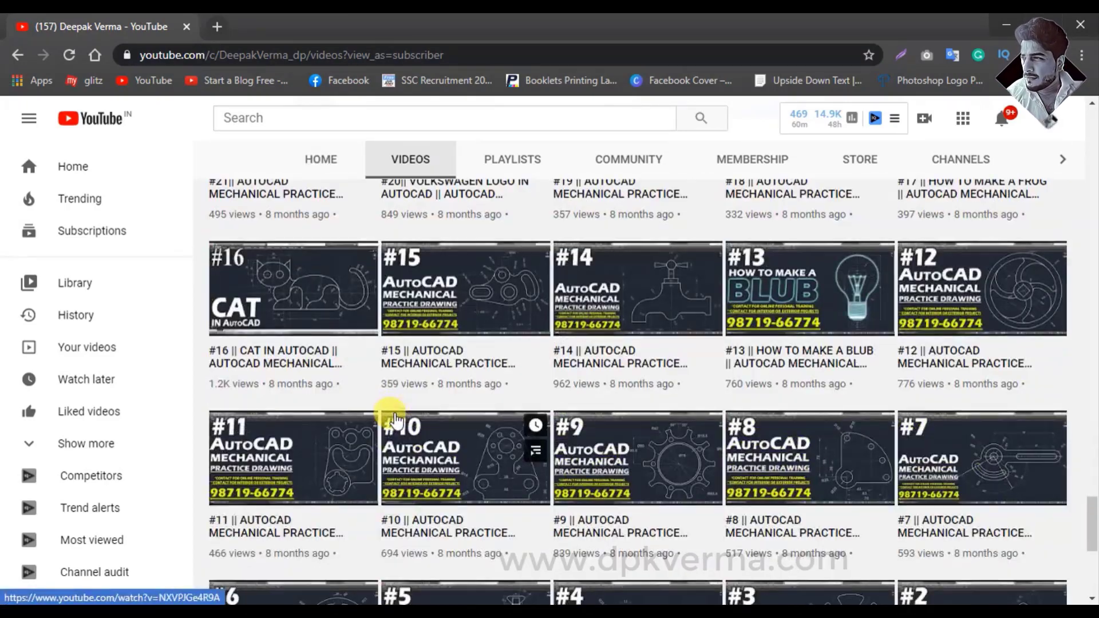
scroll(389, 422, "up", 10)
scroll(389, 422, "up", 10)
scroll(394, 421, "up", 10)
scroll(395, 419, "up", 10)
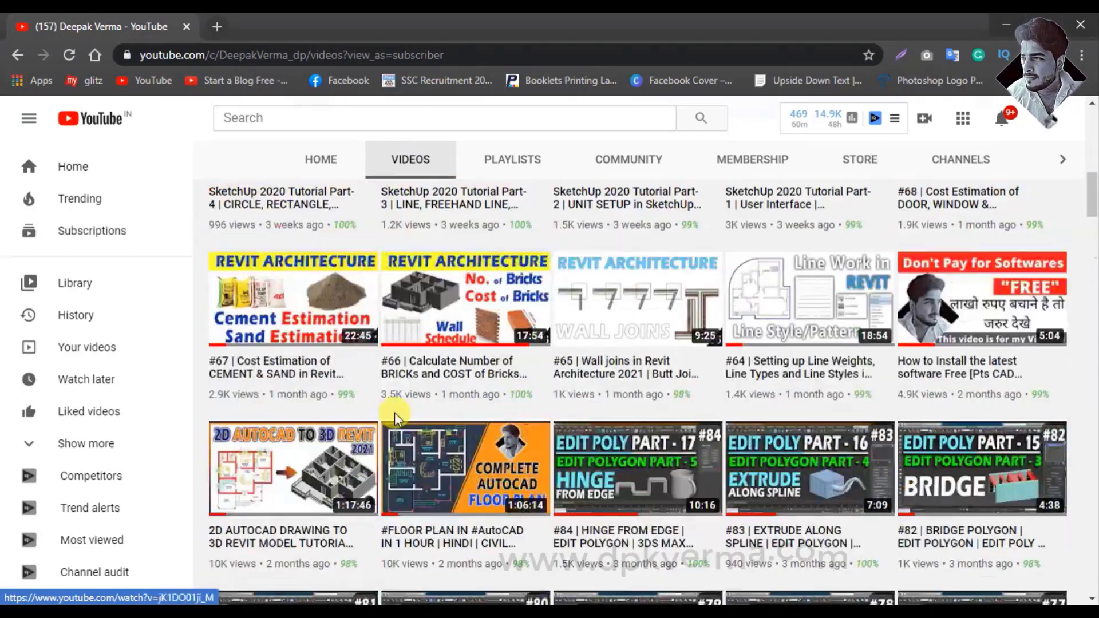
scroll(395, 419, "up", 10)
scroll(395, 420, "down", 4)
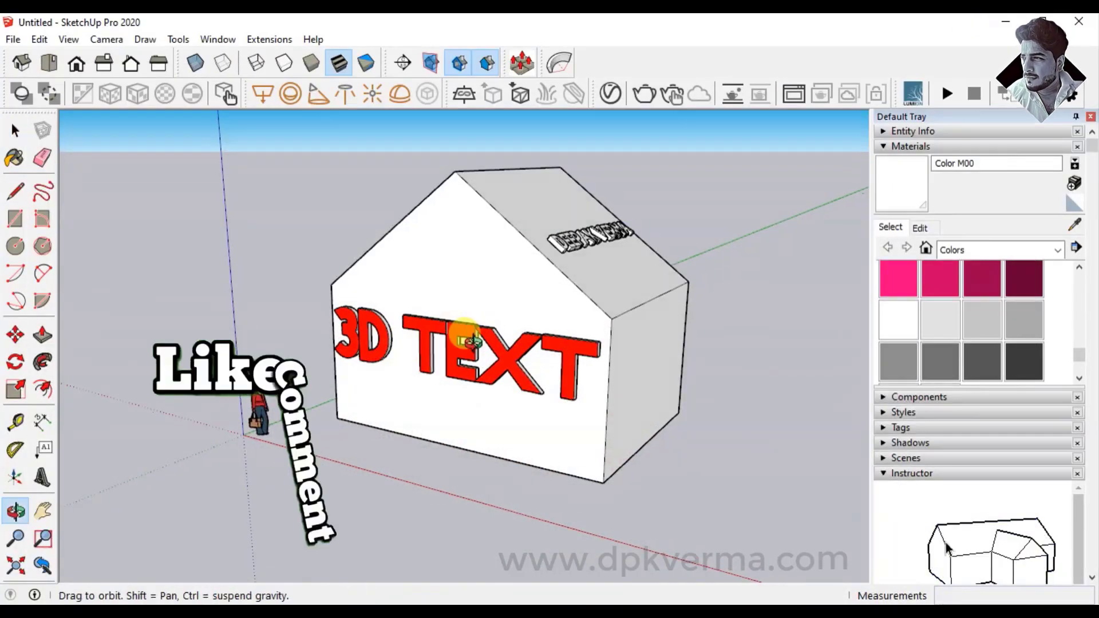
Orbit slightly and zoom in to view the red '3D TEXT' and roof name lettering
left_click_drag(452, 377, 447, 379)
key("space")
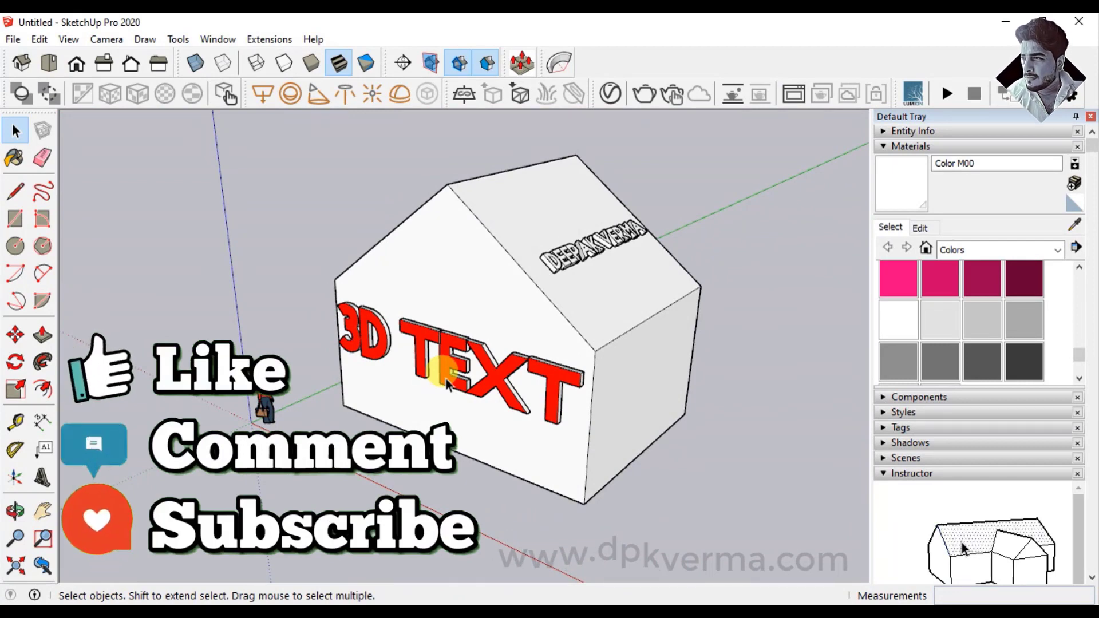
scroll(445, 379, "up", 1)
scroll(445, 379, "up", 1)
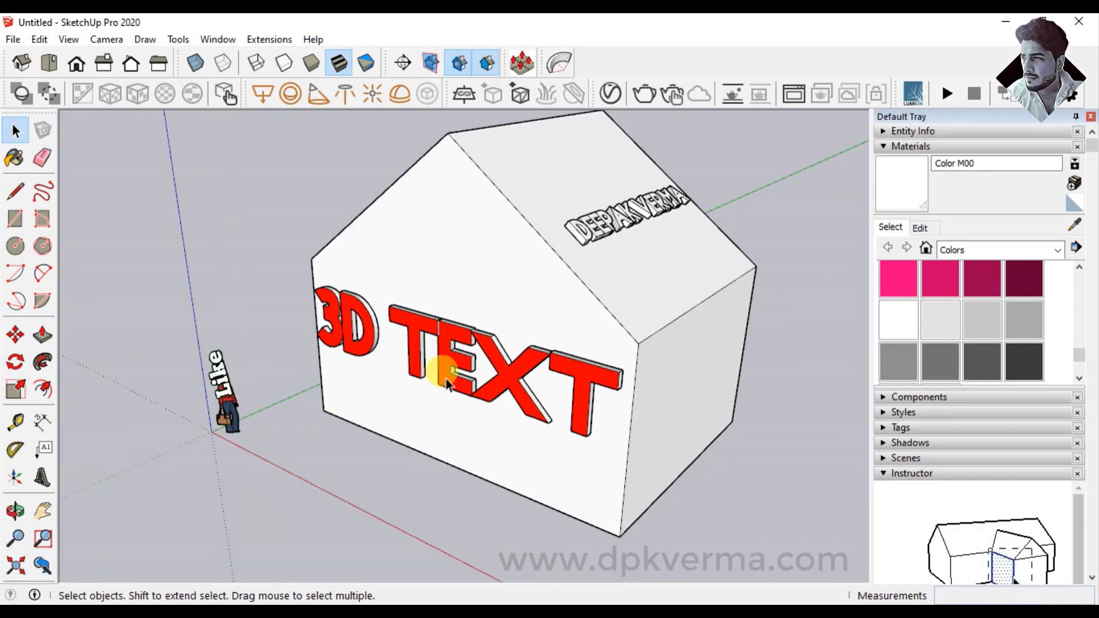